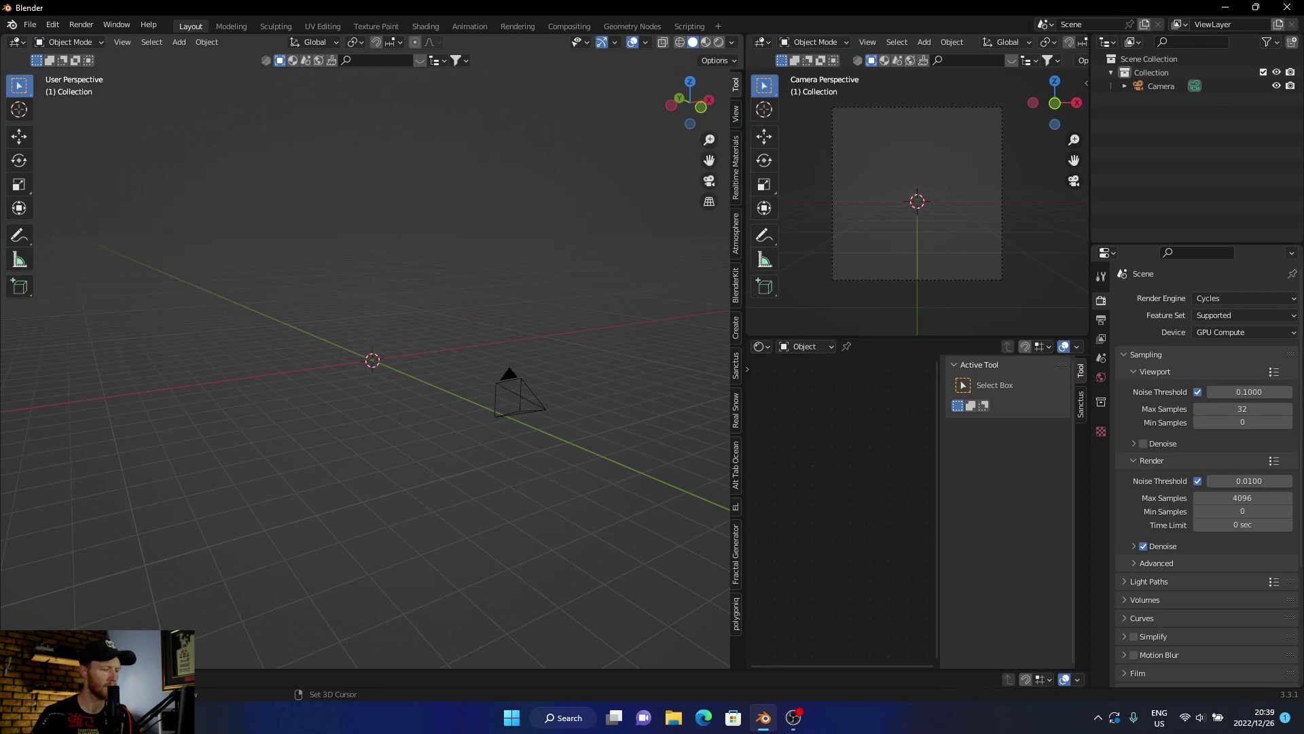
Add a cube at the world origin and scale it up uniformly to roughly double its size
{"action": "key", "text": "shift+a"}
{"action": "mouse_move", "coordinate": [292, 411]}
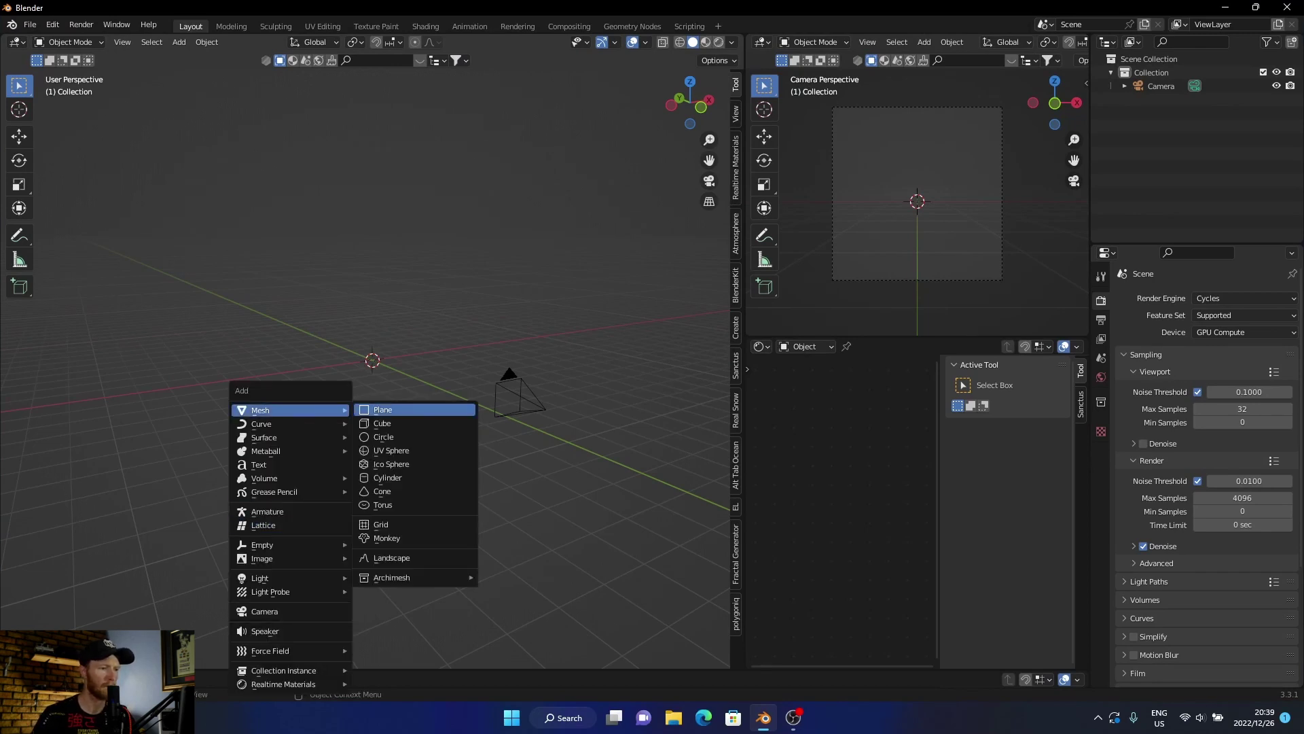
{"action": "left_click", "coordinate": [382, 422]}
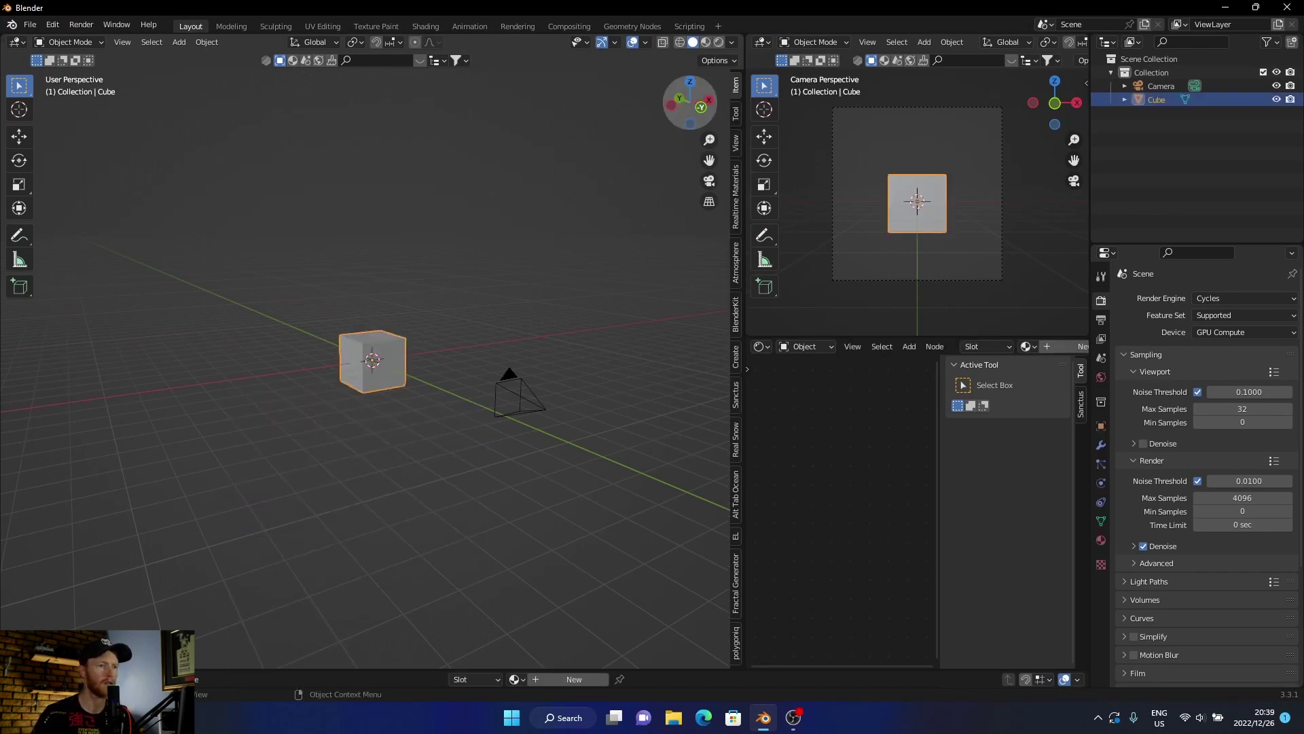
{"action": "key", "text": "s"}
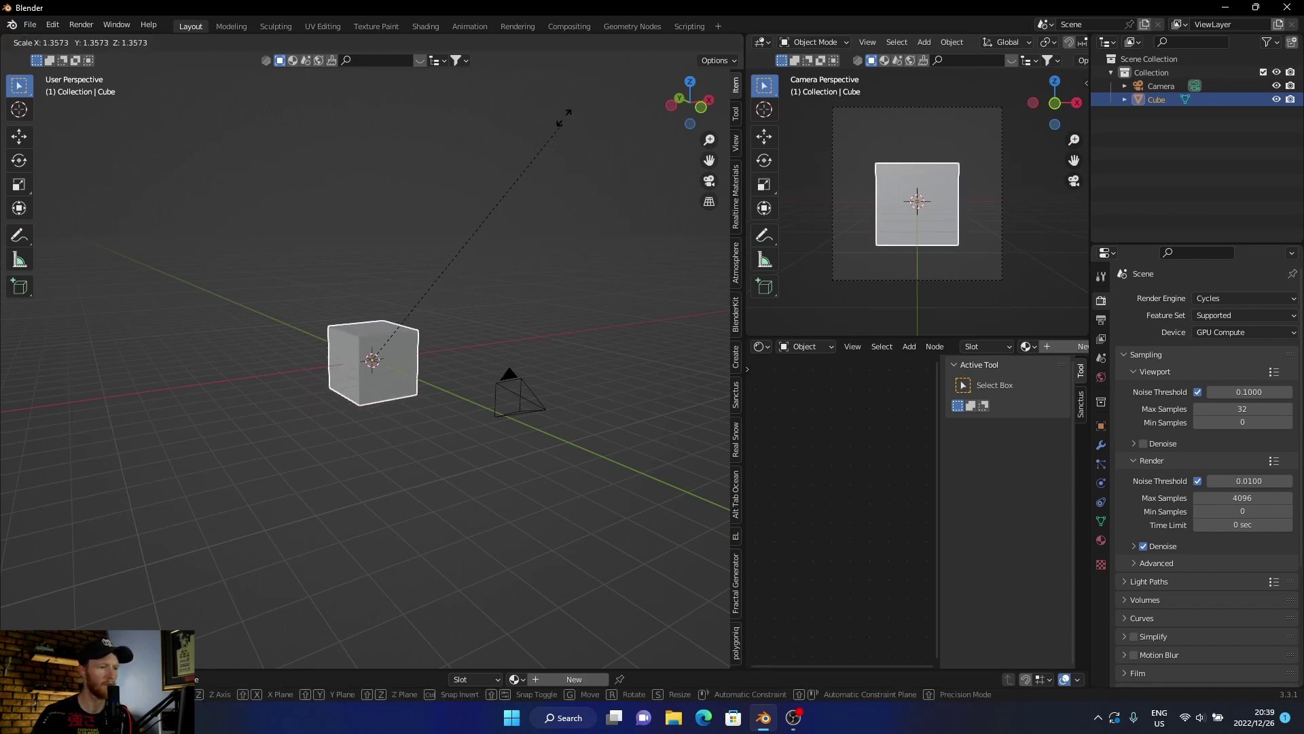
{"action": "left_click", "coordinate": [589, 610]}
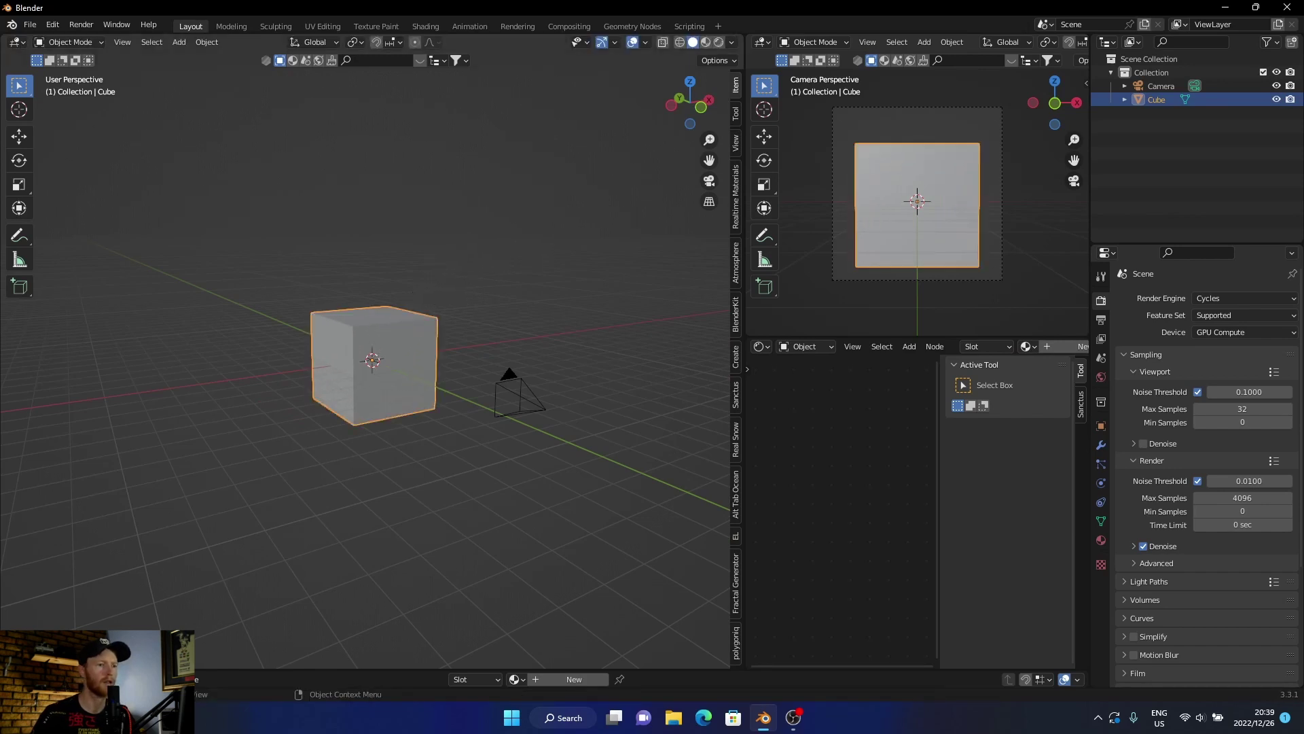
In top view, stretch the cube along Y and widen it along X into a long rectangular room footprint
{"action": "left_click", "coordinate": [691, 81]}
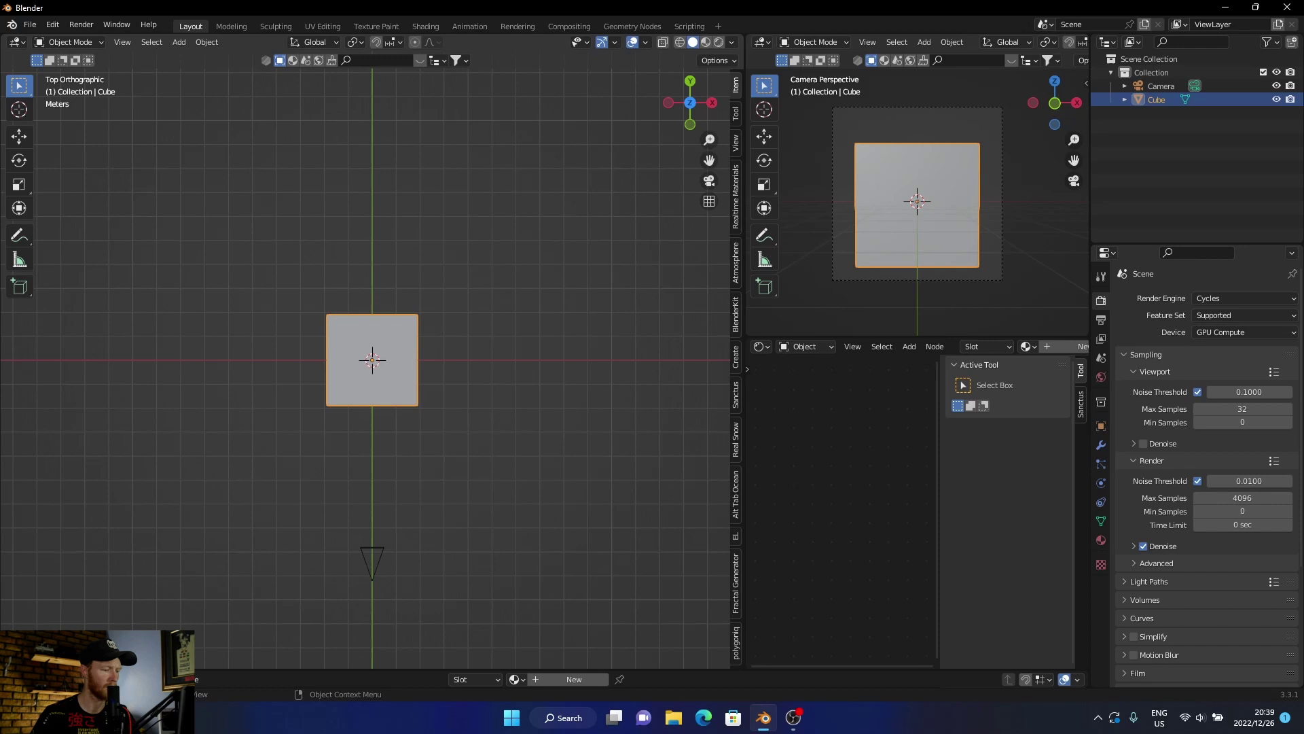
{"action": "left_click", "coordinate": [19, 185]}
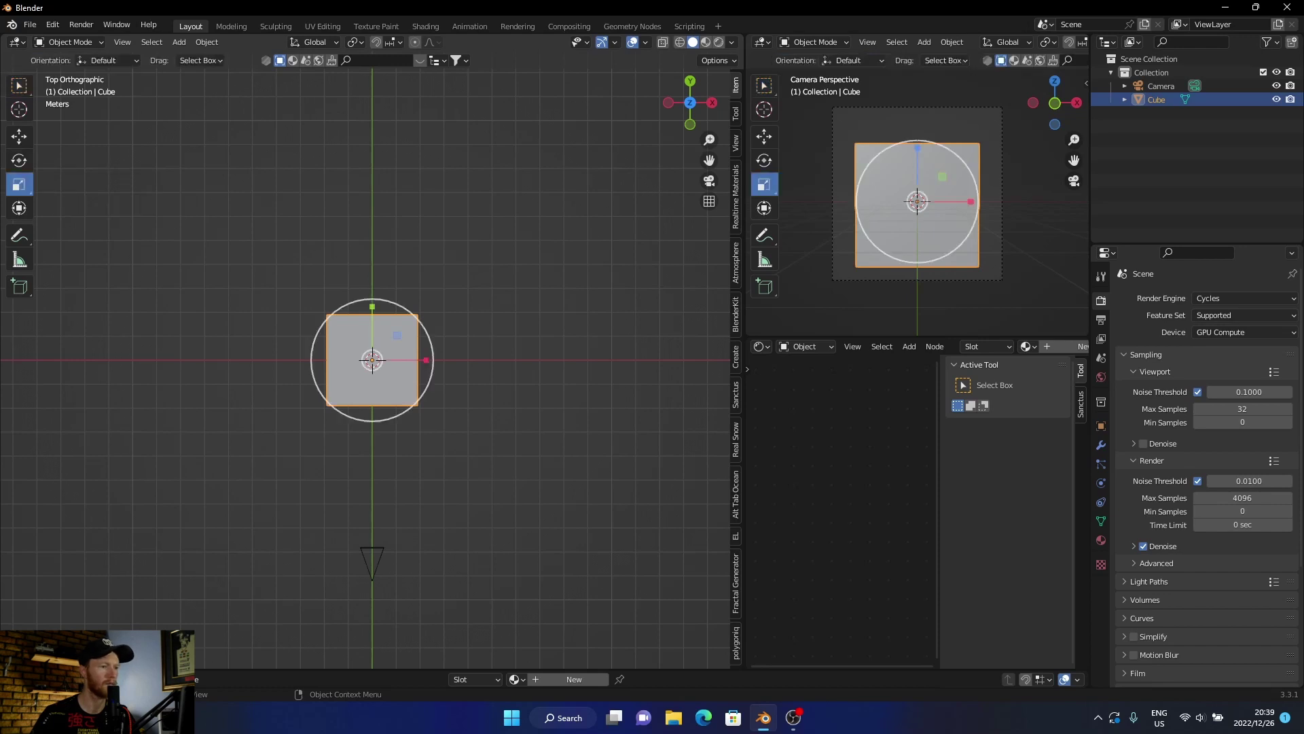
{"action": "left_click_drag", "start_coordinate": [372, 305], "coordinate": [393, 197]}
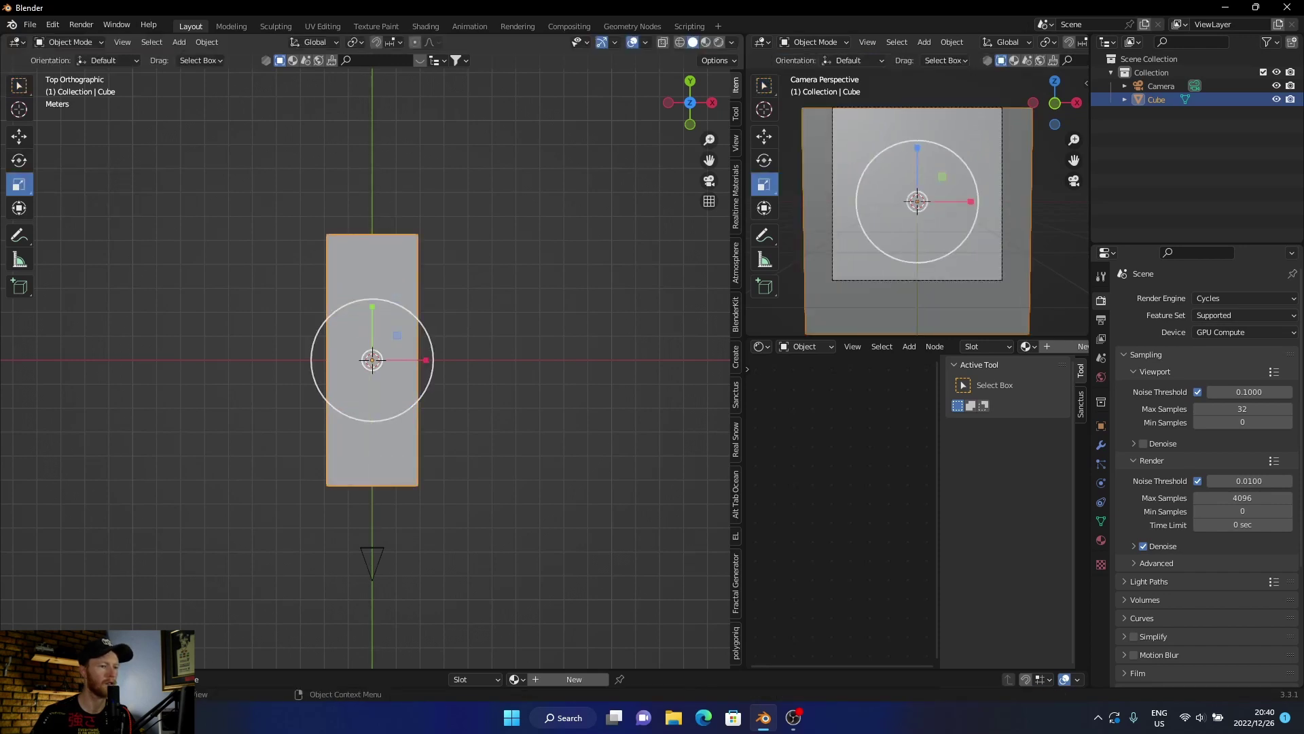
{"action": "left_click_drag", "start_coordinate": [426, 360], "coordinate": [459, 356]}
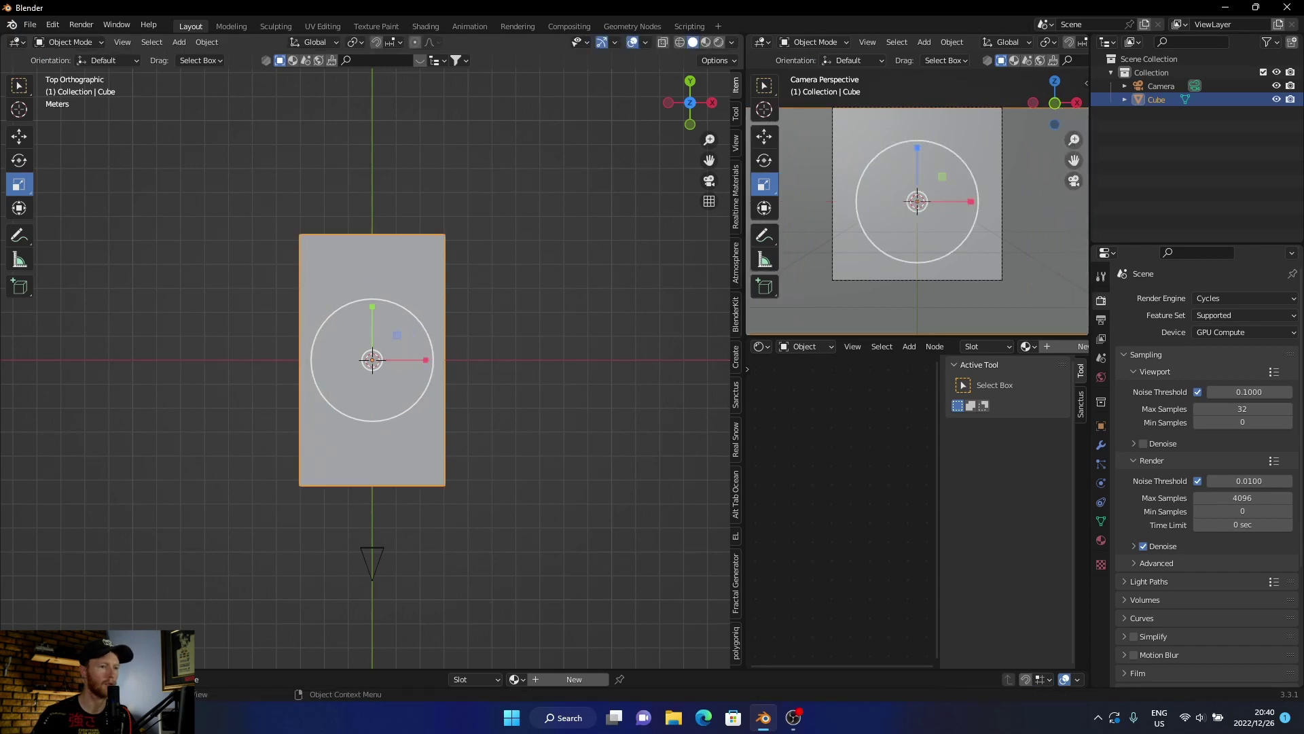
In right side view, move the box up along Z until its underside rests on the ground line
{"action": "left_click", "coordinate": [712, 103]}
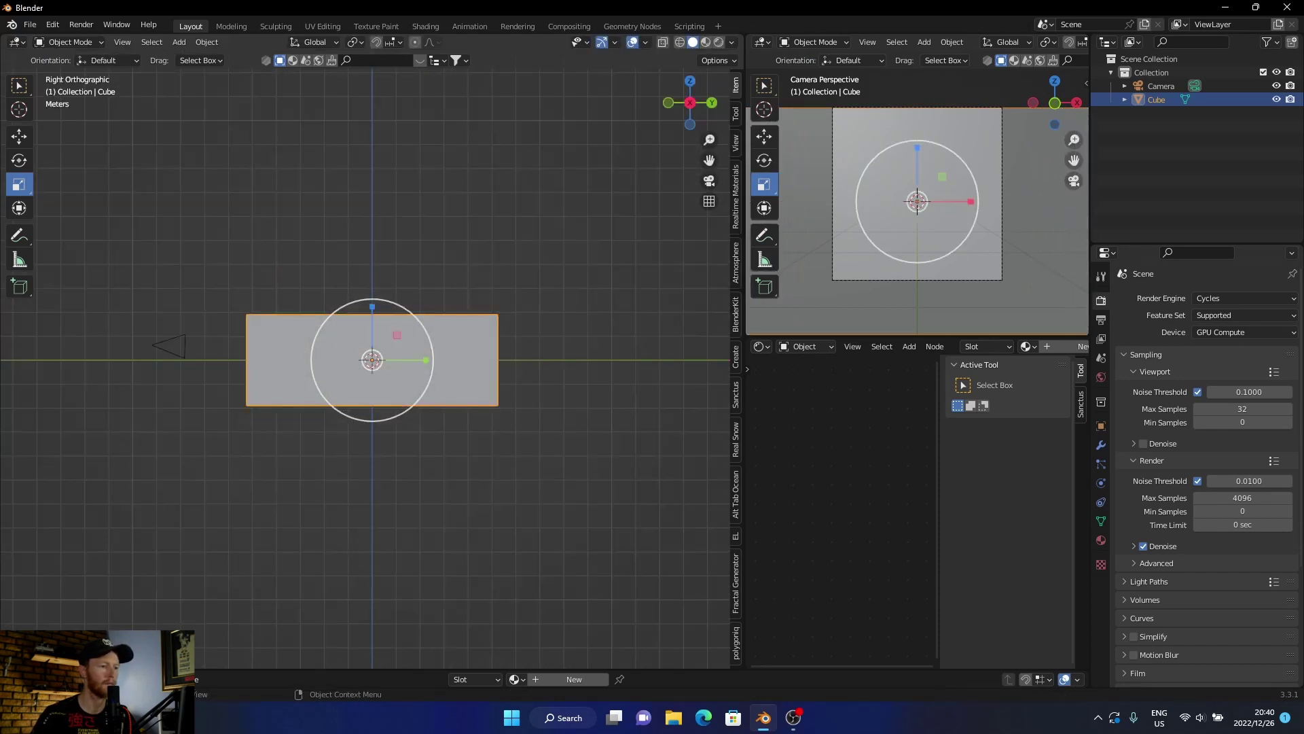
{"action": "key", "text": "g"}
{"action": "key", "text": "z"}
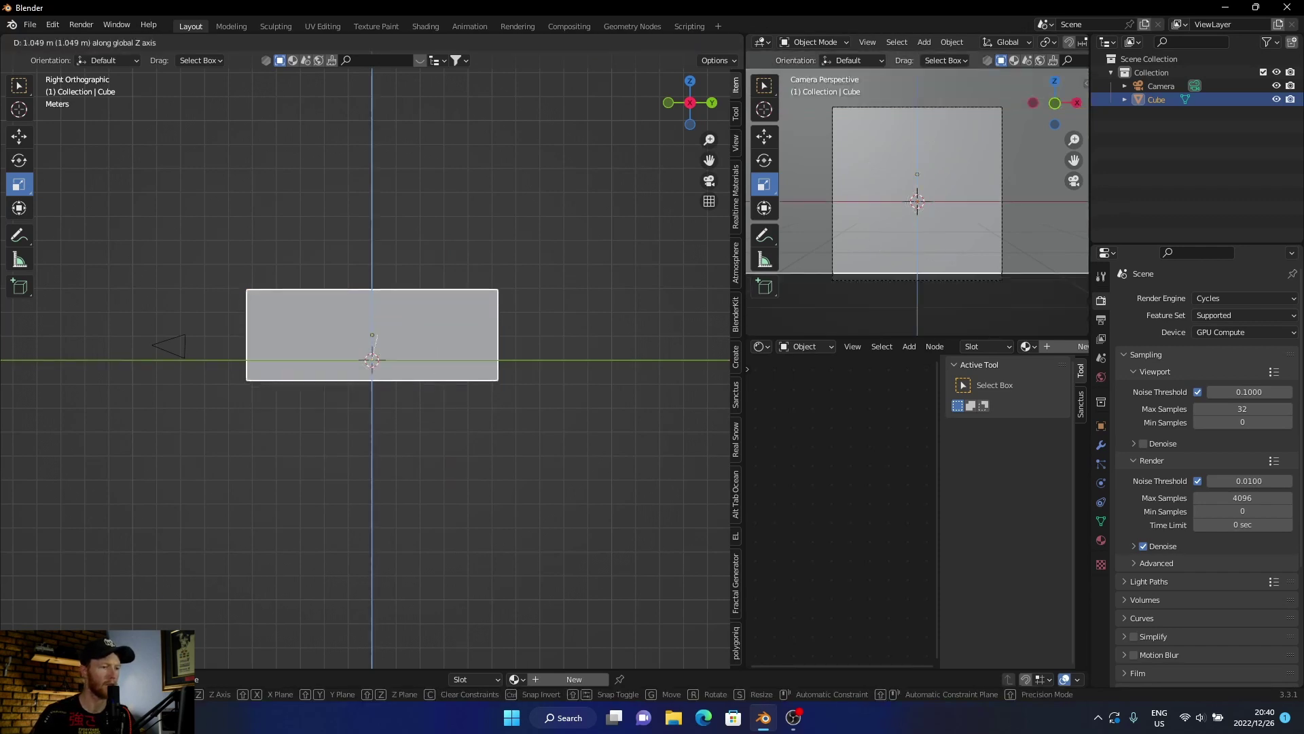
{"action": "left_click", "coordinate": [388, 313]}
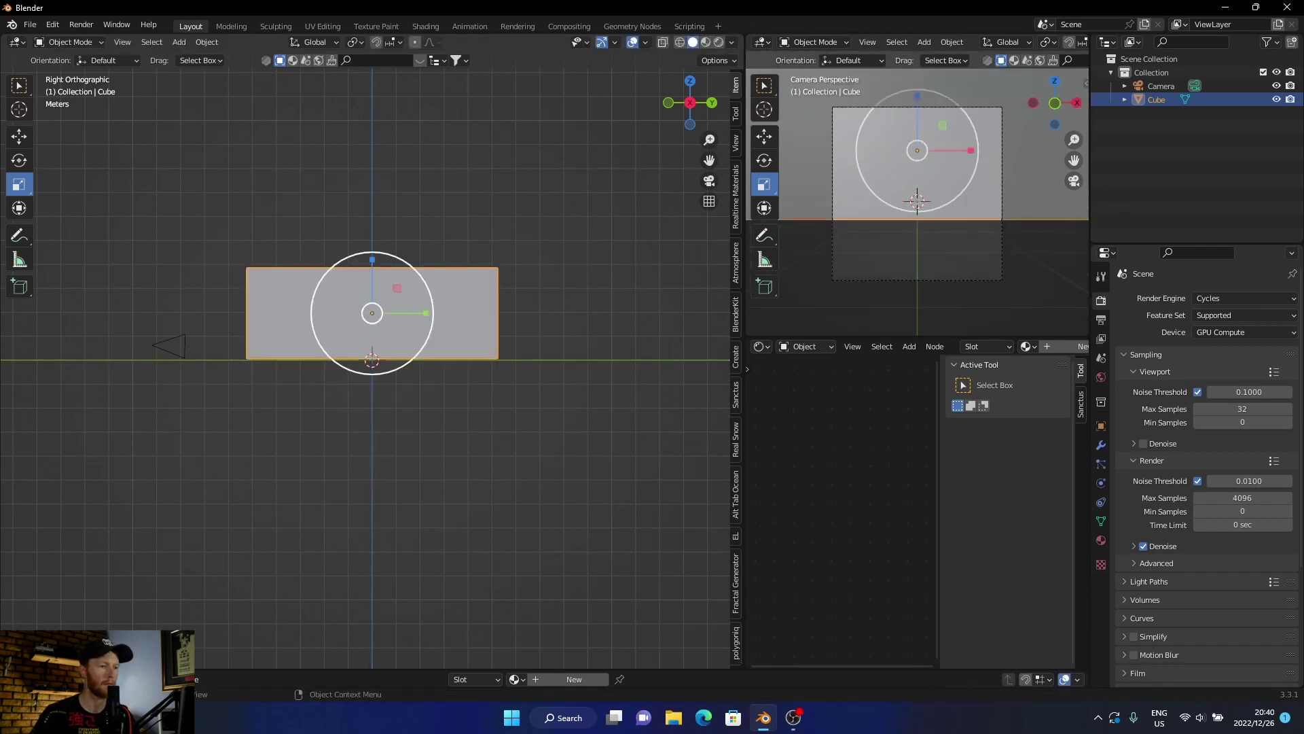
Move the camera about 4.5 m along the Y axis so it sits just inside the front end of the box
{"action": "key", "text": "KP_0"}
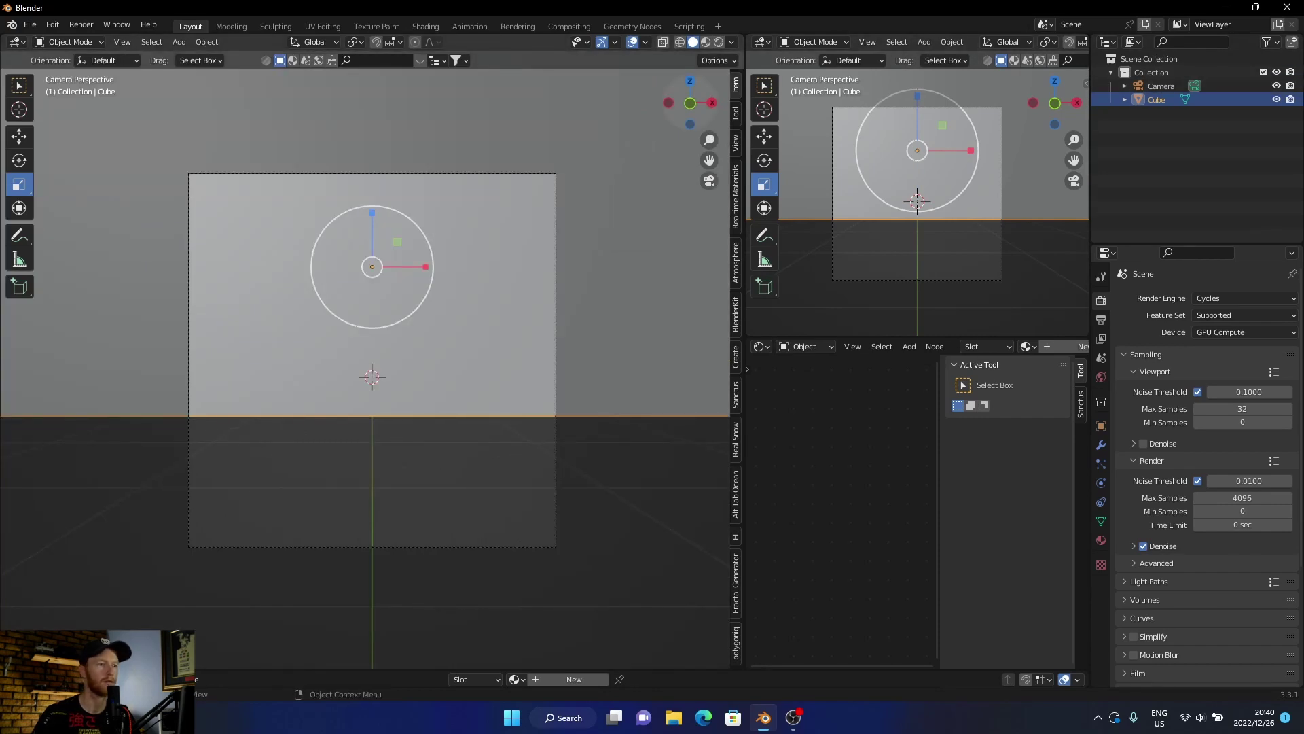
{"action": "left_click", "coordinate": [690, 81]}
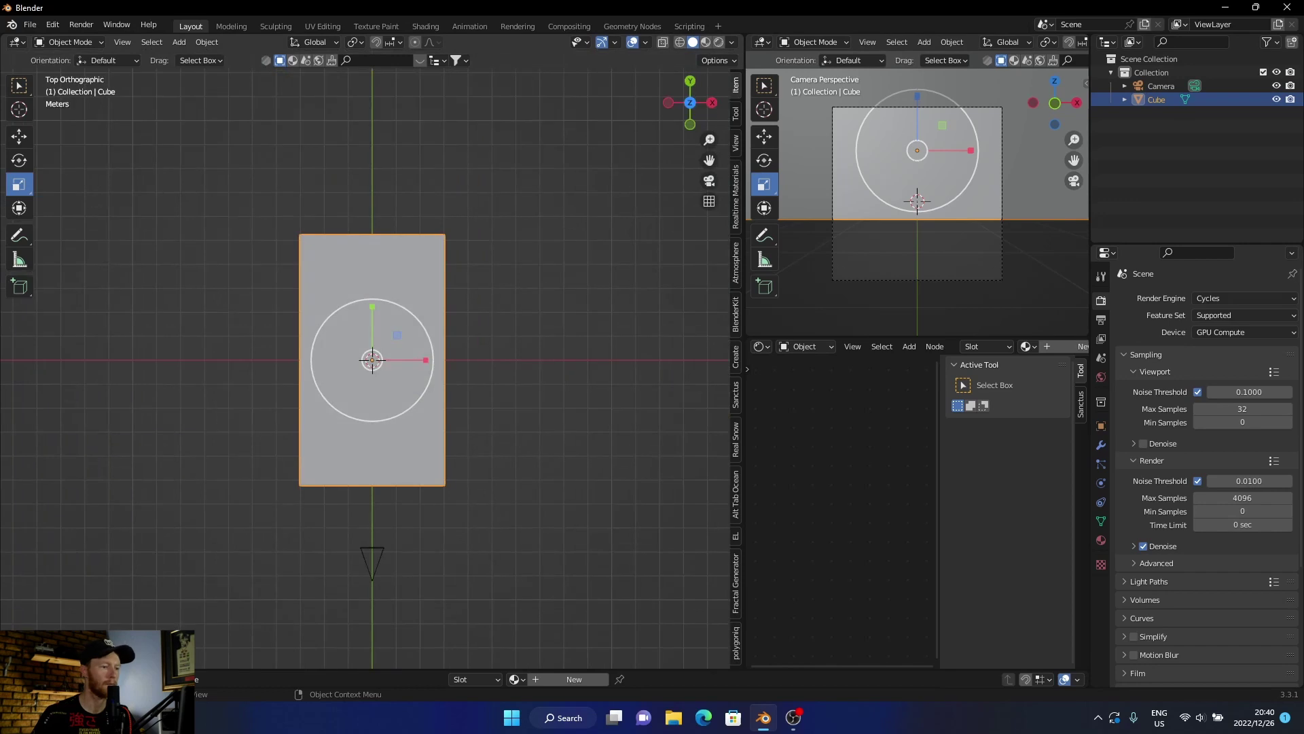
{"action": "left_click", "coordinate": [372, 562]}
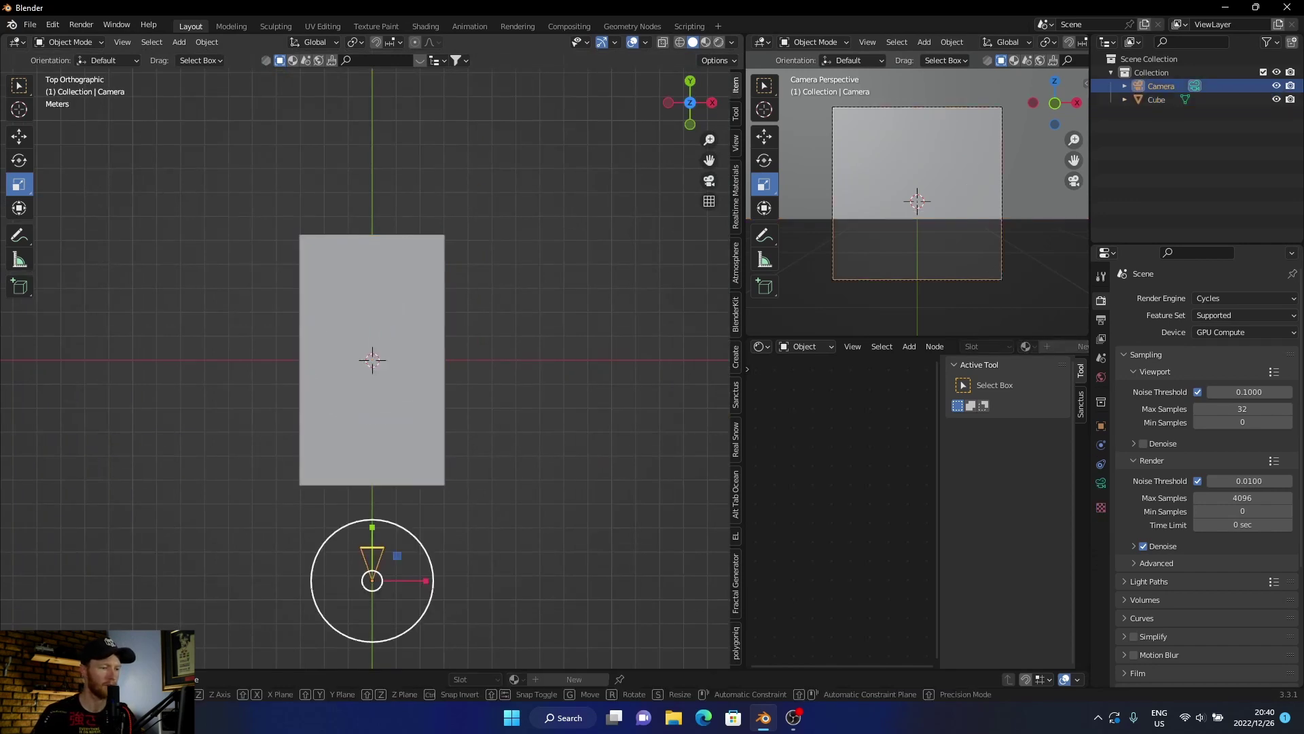
{"action": "key", "text": "g"}
{"action": "key", "text": "x"}
{"action": "key", "text": "y"}
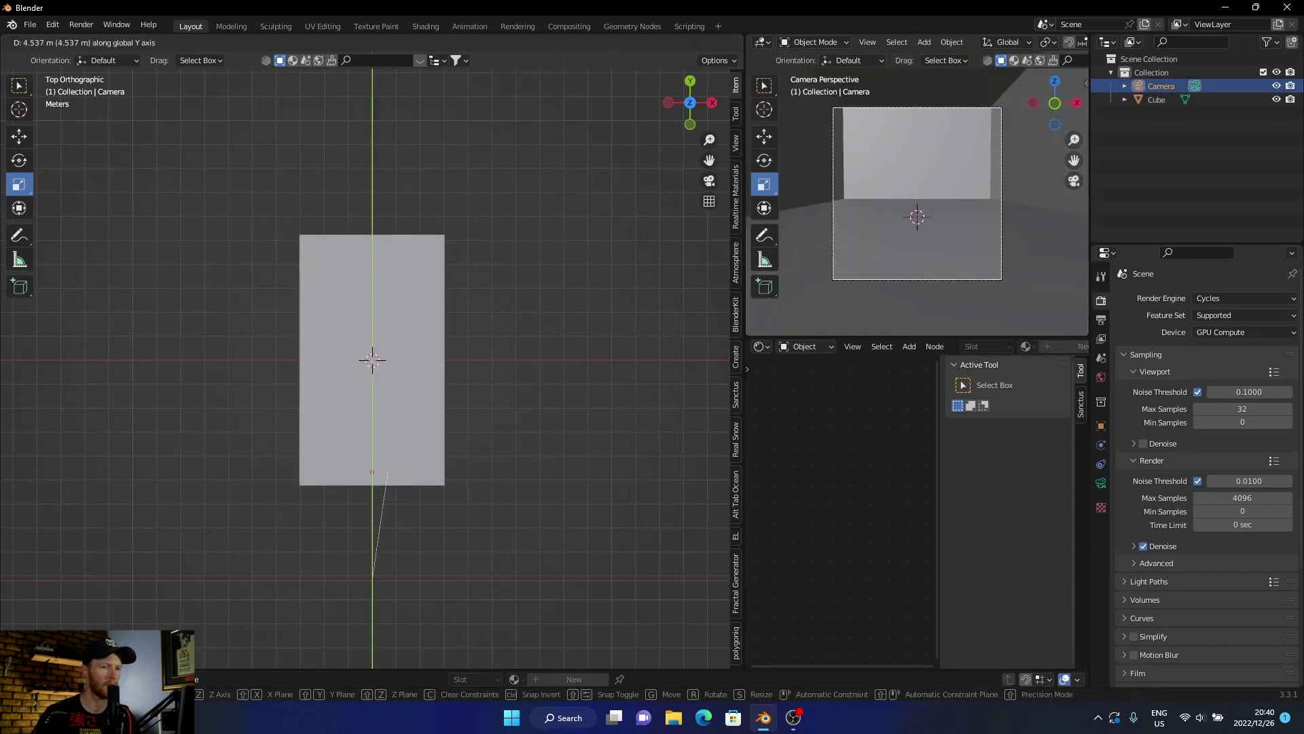
{"action": "left_click", "coordinate": [373, 577]}
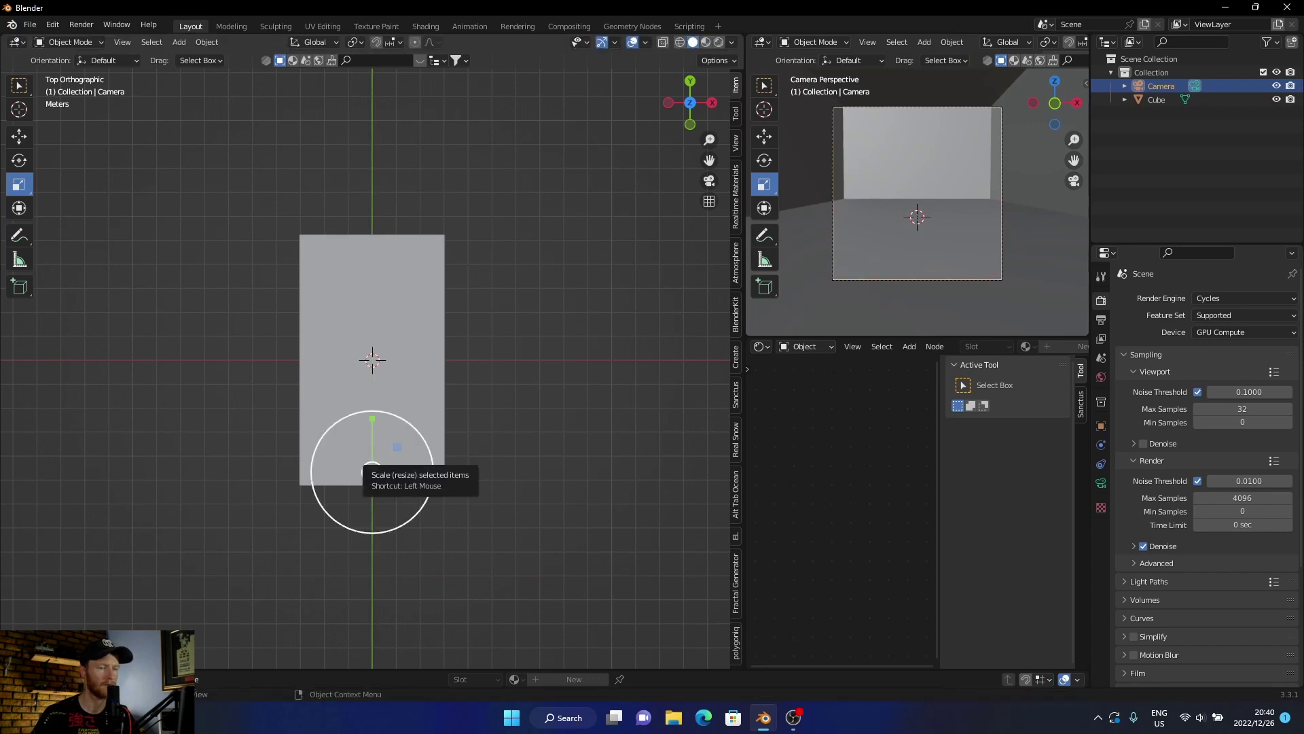
Enter Edit Mode on the box with face selection and delete the front face nearest the camera
{"action": "middle_click_drag", "start_coordinate": [373, 577], "coordinate": [371, 446]}
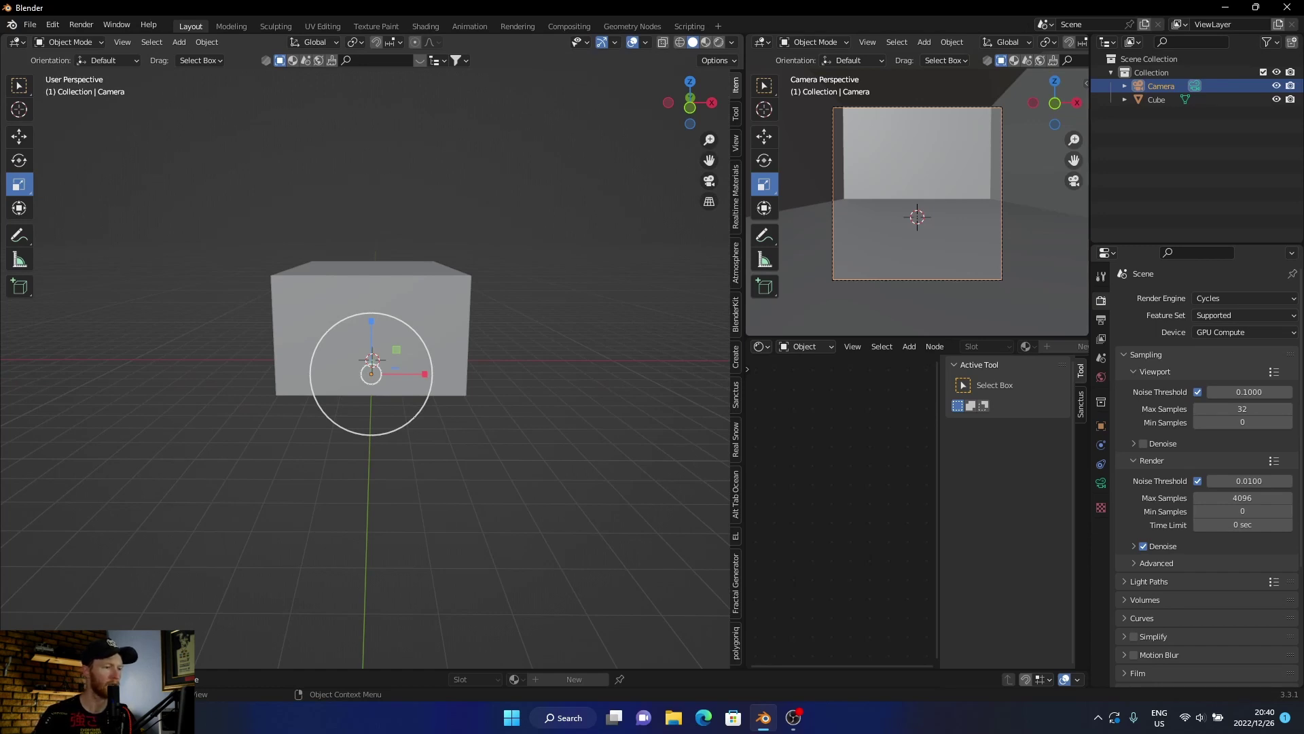
{"action": "left_click", "coordinate": [401, 299]}
{"action": "key", "text": "Tab"}
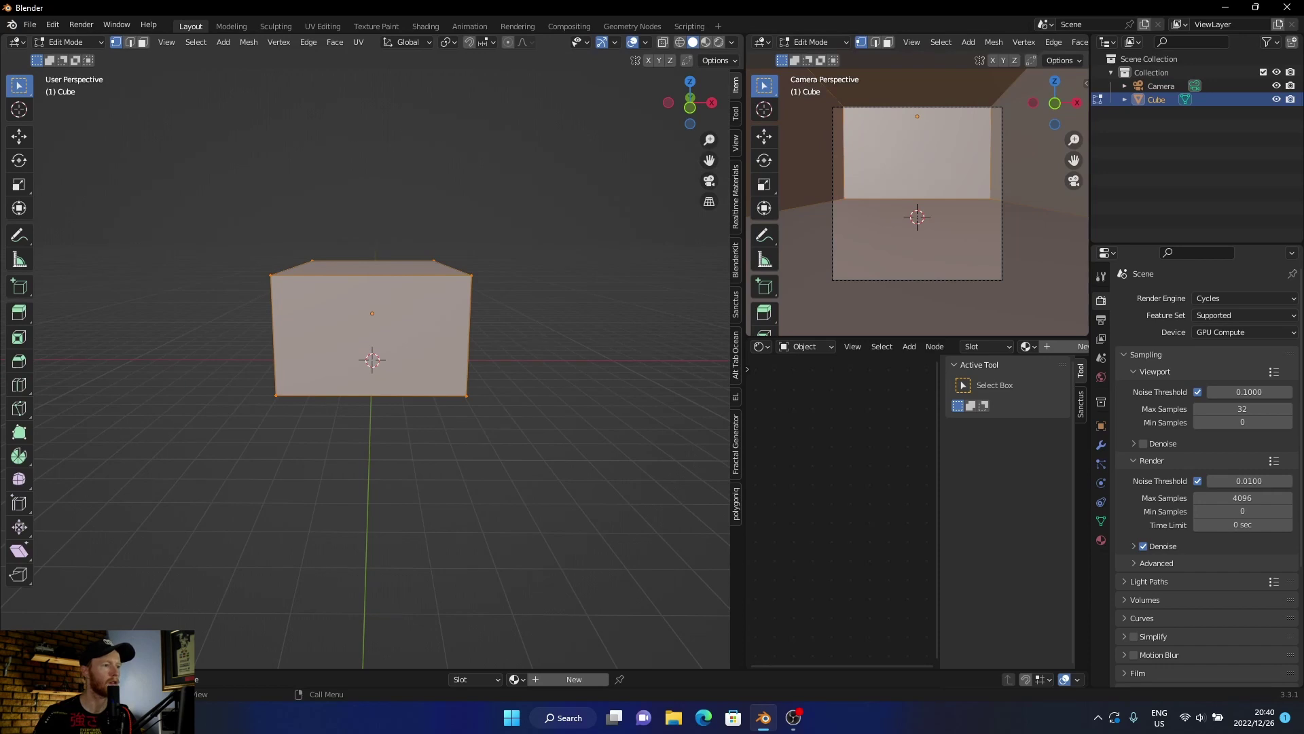
{"action": "key", "text": "3"}
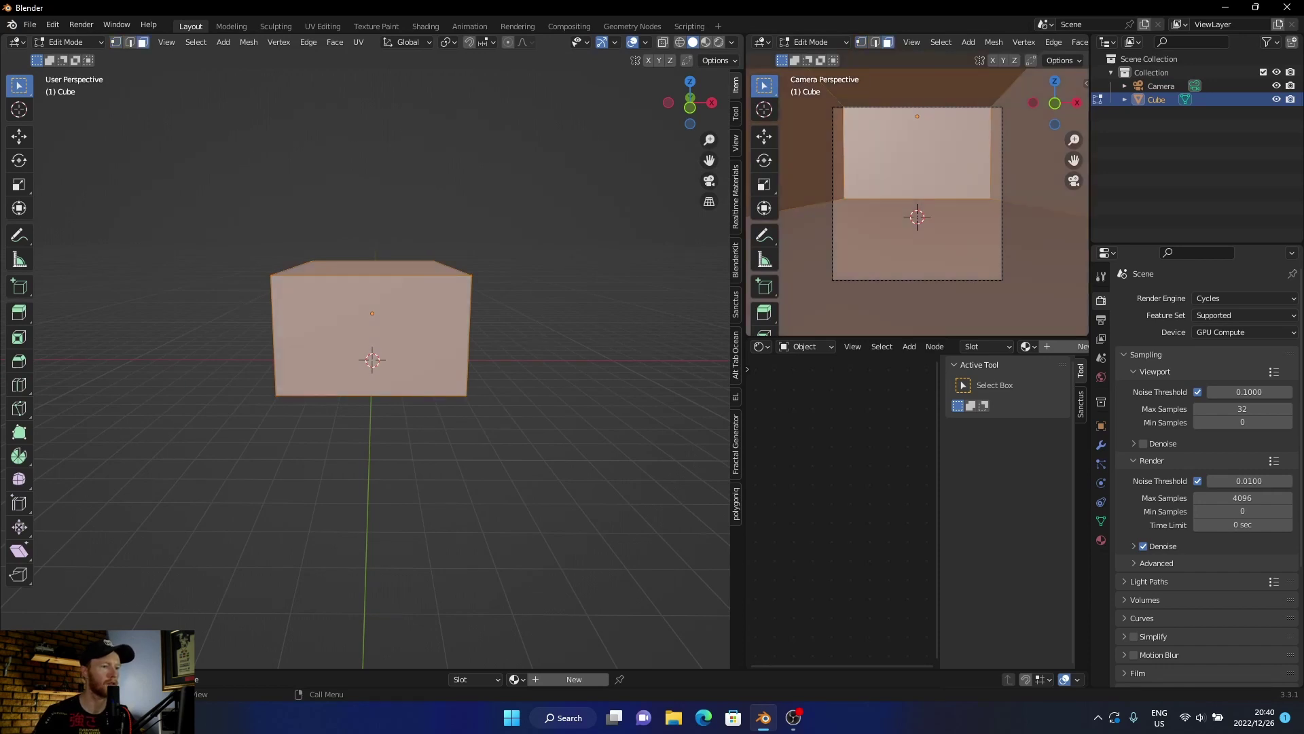
{"action": "key", "text": "alt+a"}
{"action": "key", "text": "x"}
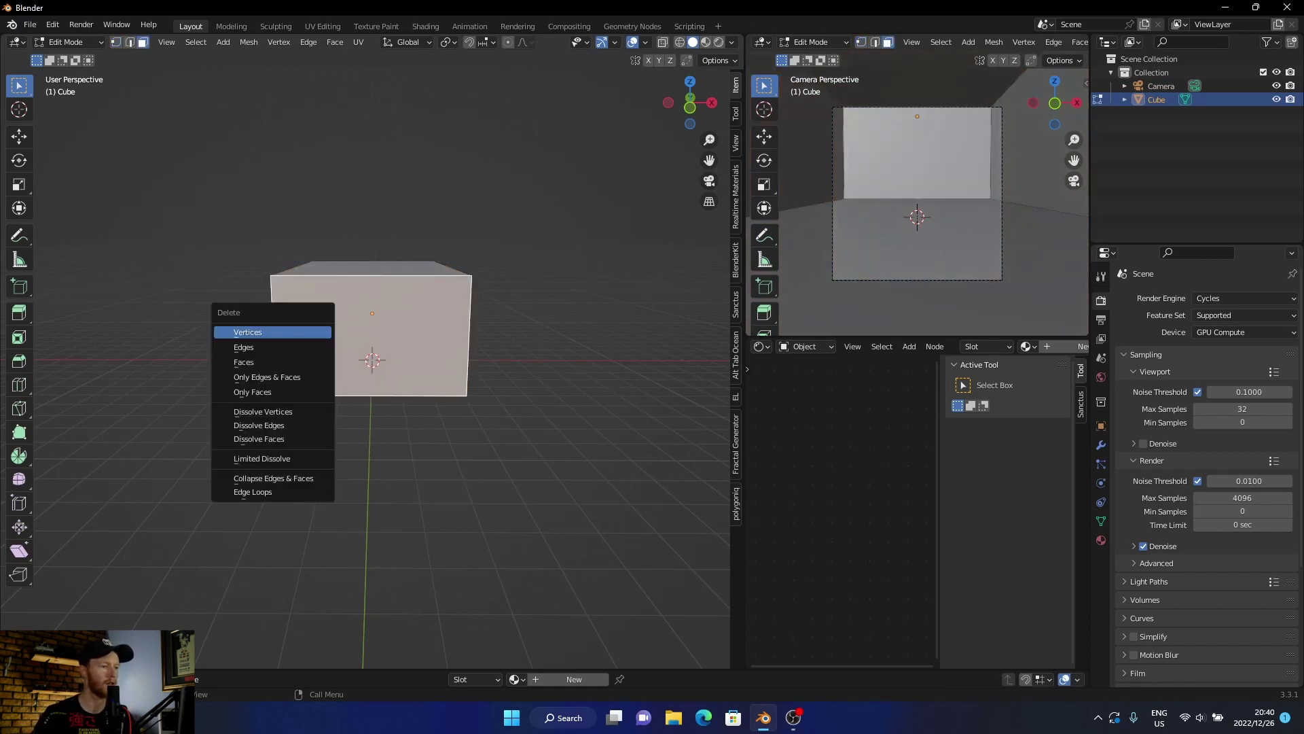
{"action": "left_click", "coordinate": [272, 361]}
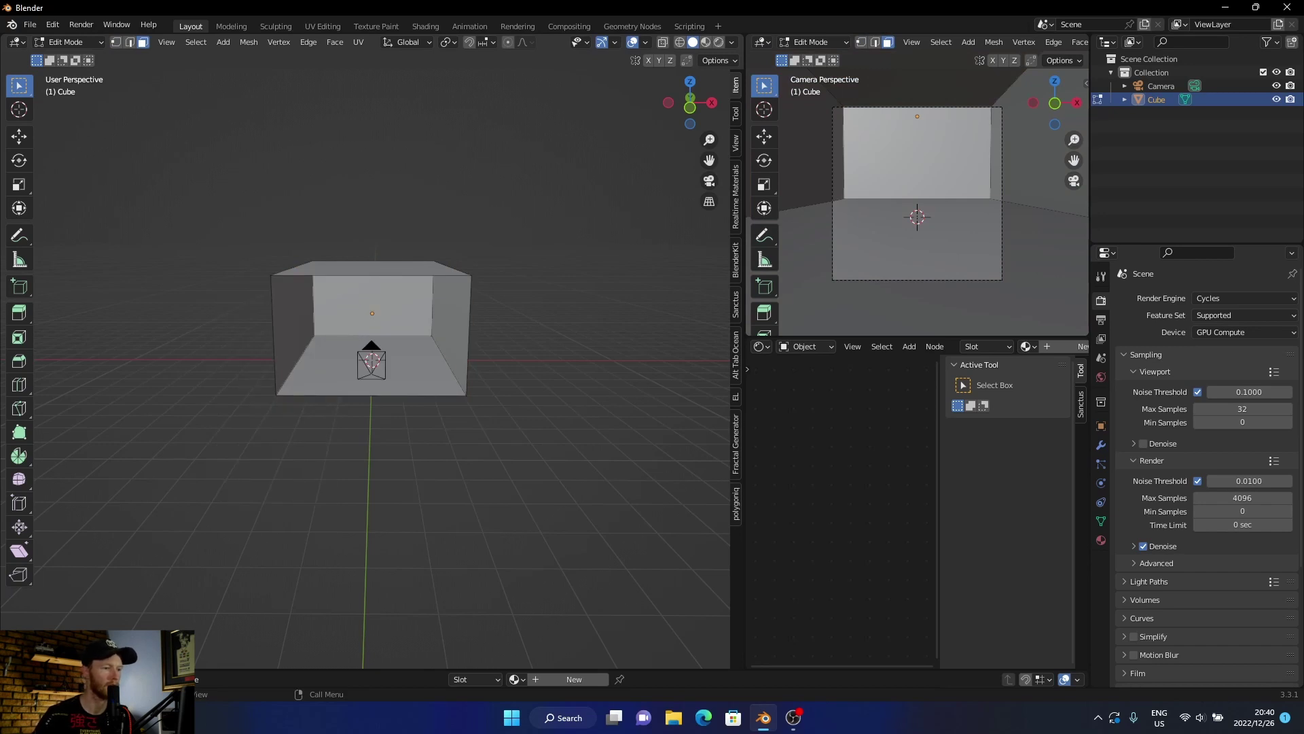
Delete the floor face of the box
{"action": "left_click", "coordinate": [372, 370]}
{"action": "key", "text": "x"}
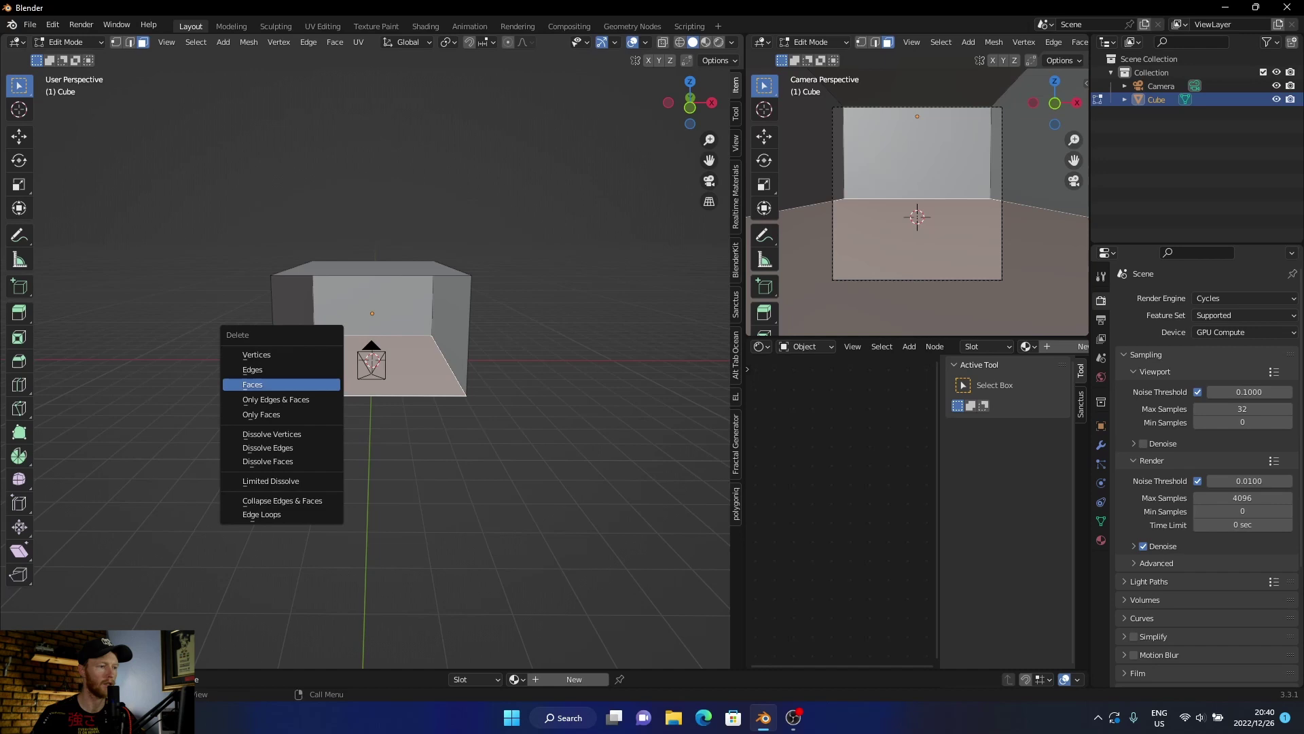
{"action": "left_click", "coordinate": [272, 385]}
Subdivide the long side wall on the positive X side with 50 cuts
{"action": "middle_click_drag", "start_coordinate": [272, 385], "coordinate": [221, 375]}
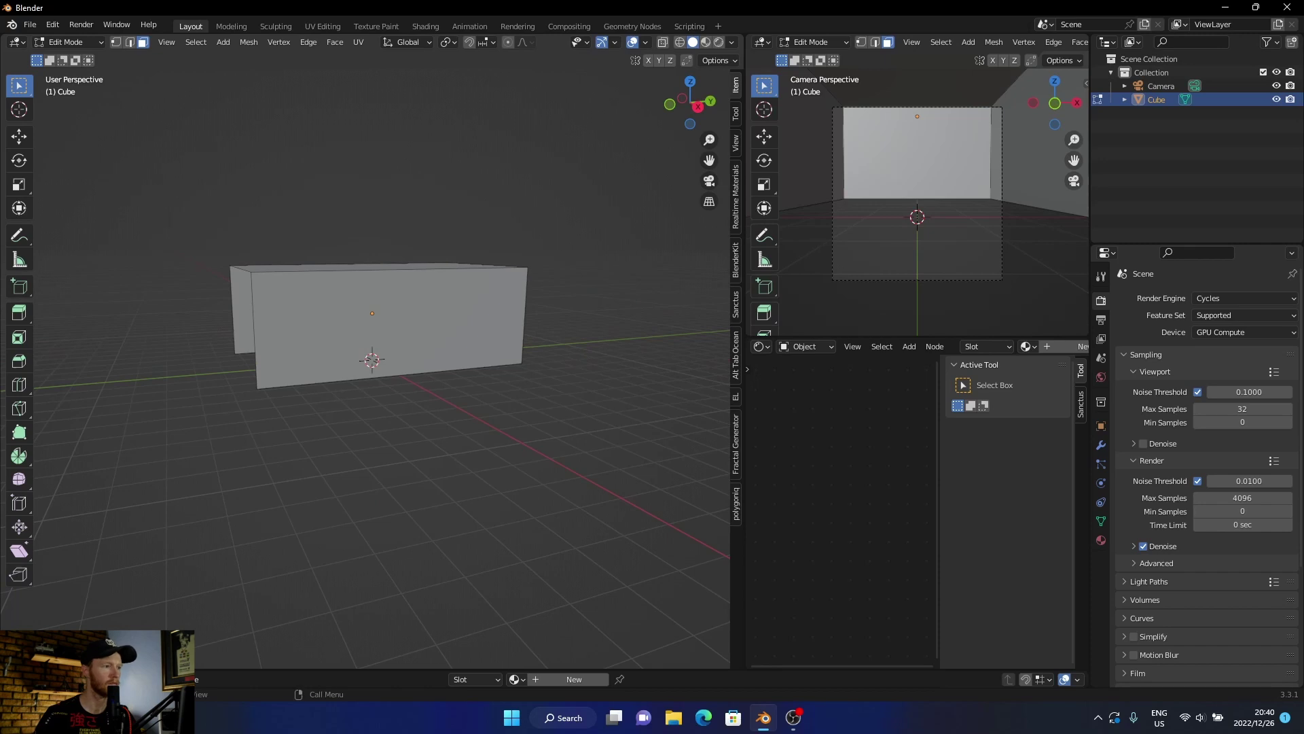
{"action": "left_click", "coordinate": [388, 324]}
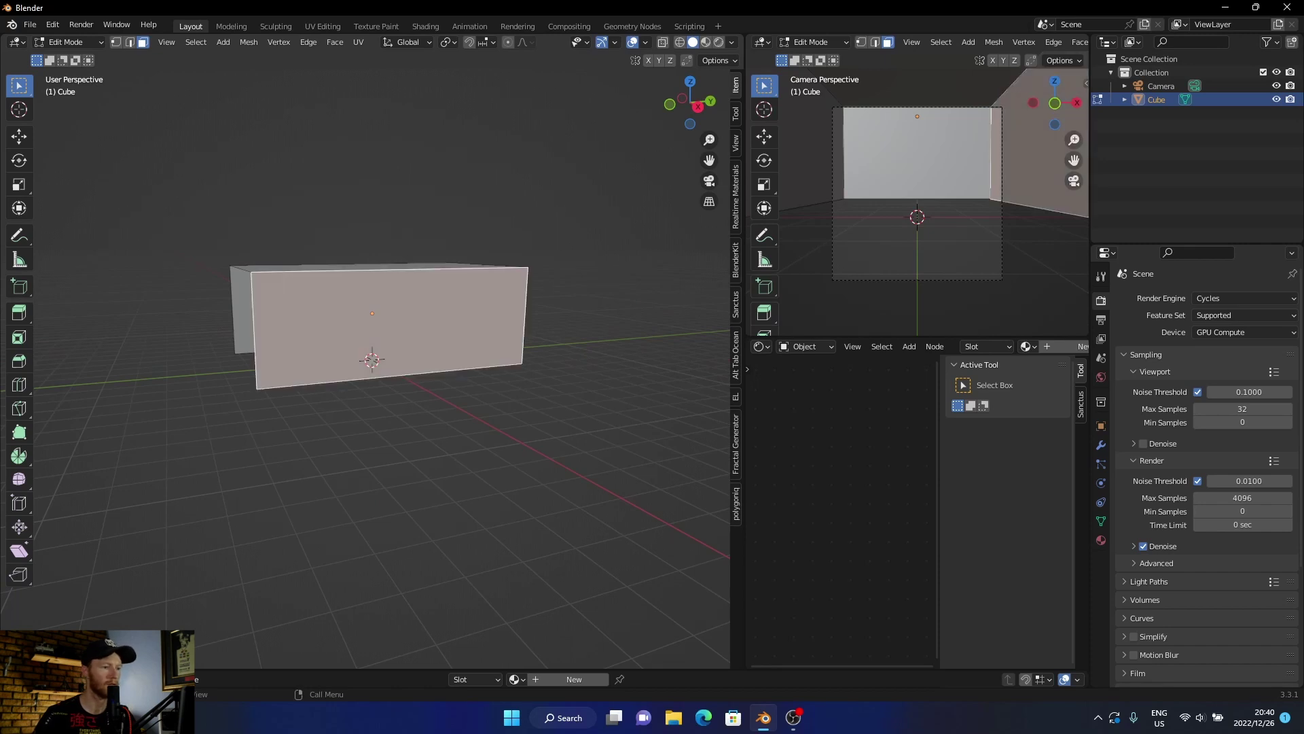
{"action": "right_click", "coordinate": [313, 326]}
{"action": "left_click", "coordinate": [313, 326]}
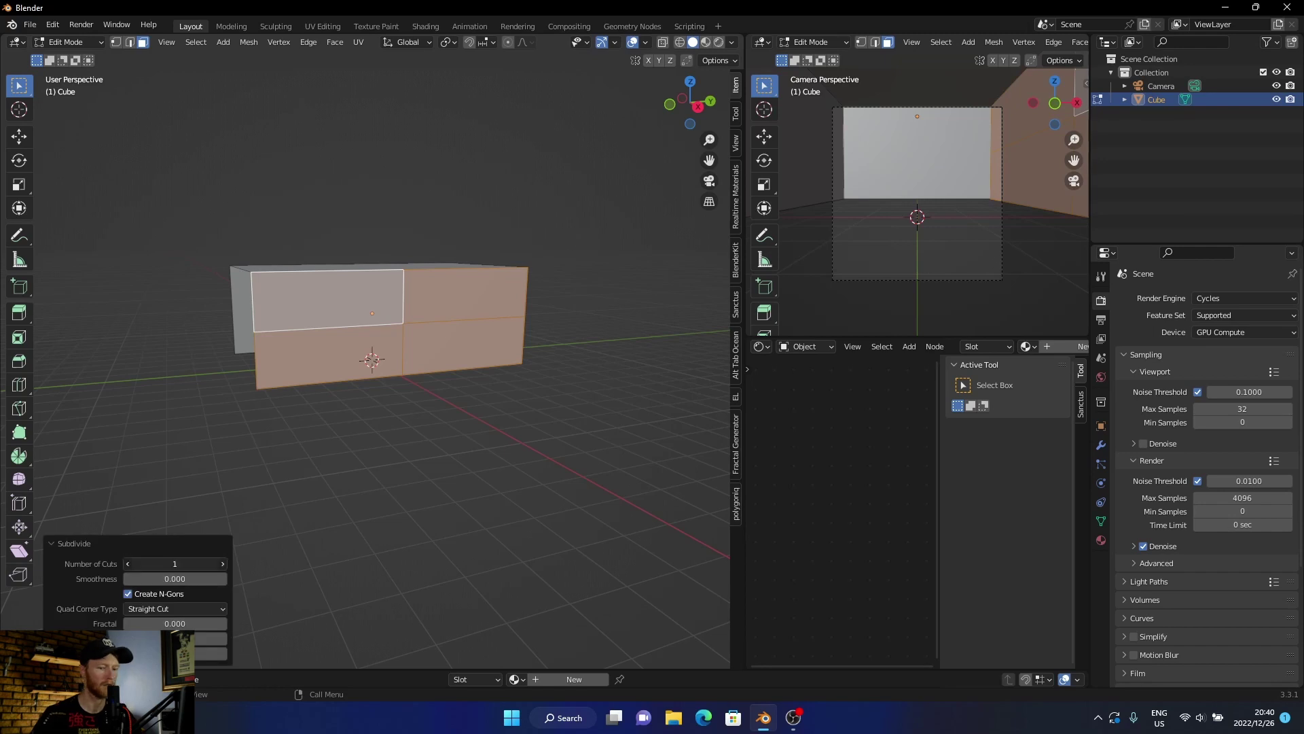
{"action": "key", "text": "BackSpace"}
{"action": "type", "text": "5"}
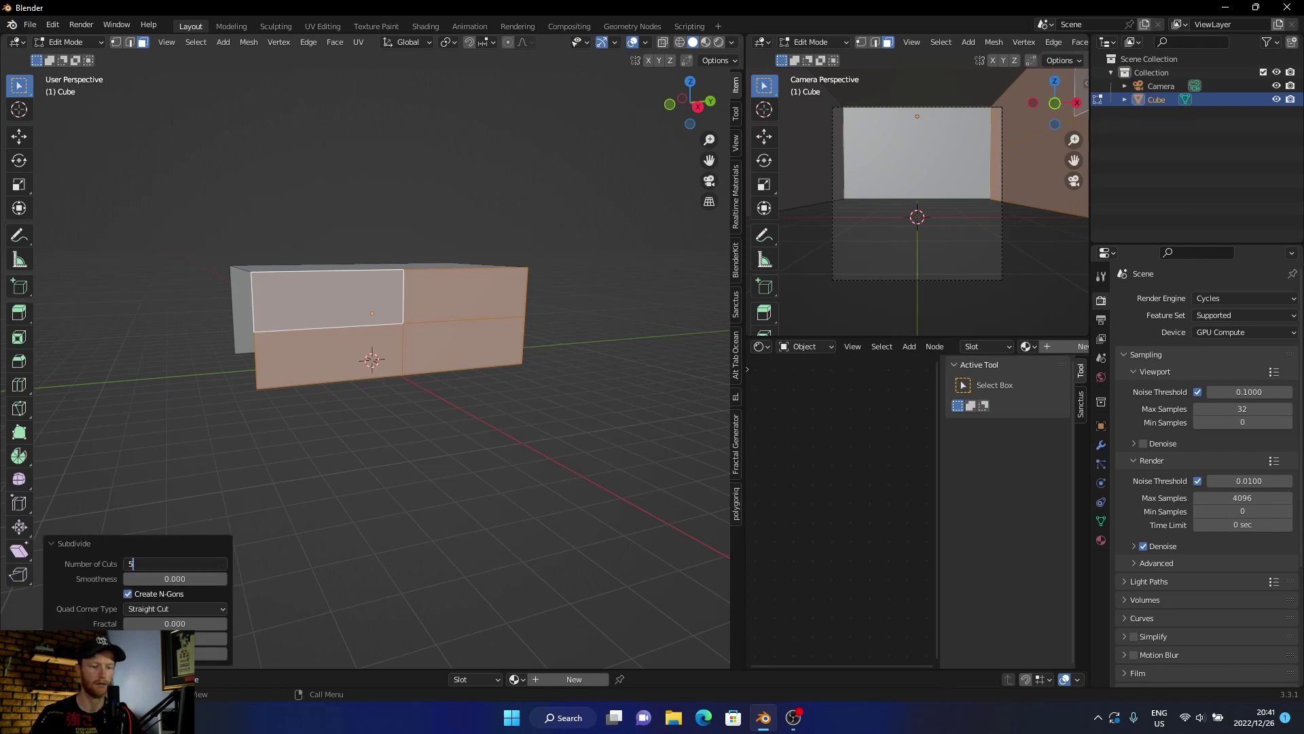
{"action": "type", "text": "0"}
{"action": "key", "text": "Return"}
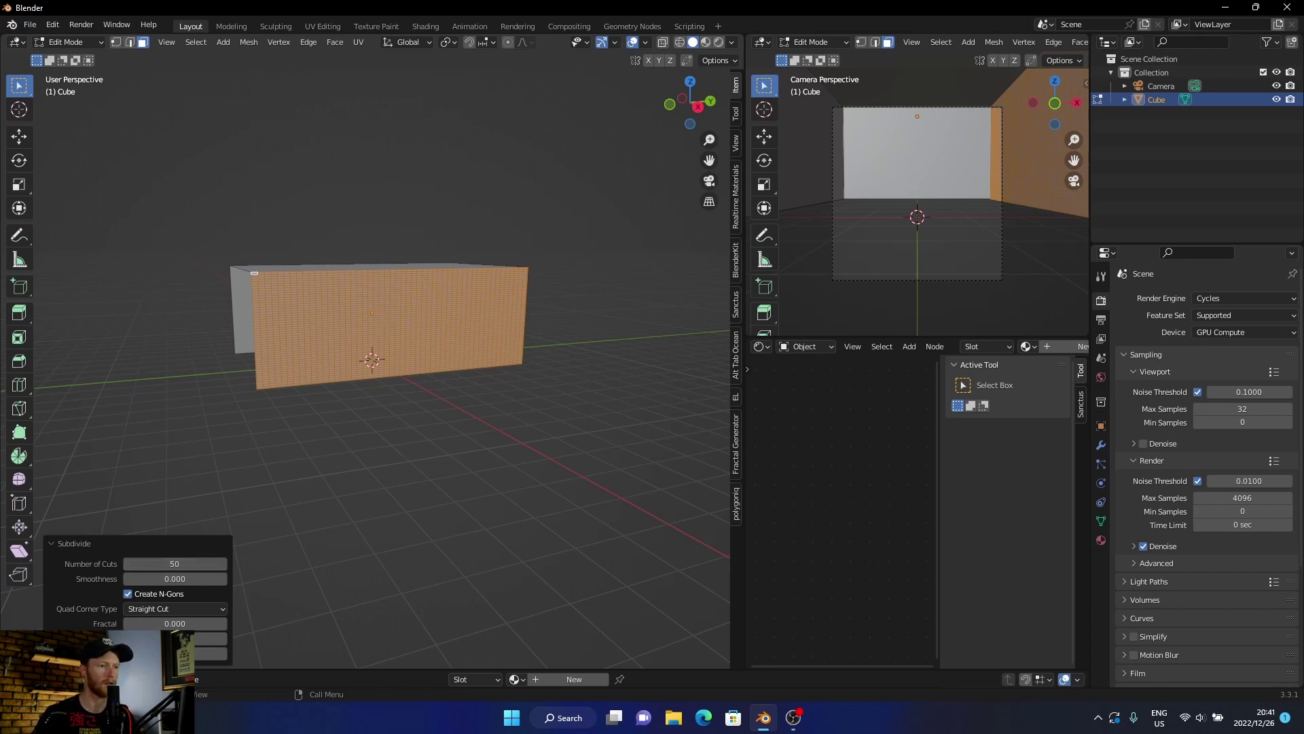
Cut a window opening by deleting a roughly square block of faces toward the far end of the subdivided wall, and return to Object Mode
{"action": "middle_click_drag", "start_coordinate": [407, 381], "coordinate": [285, 392]}
{"action": "scroll", "coordinate": [373, 378], "scroll_direction": "up", "scroll_amount": 5}
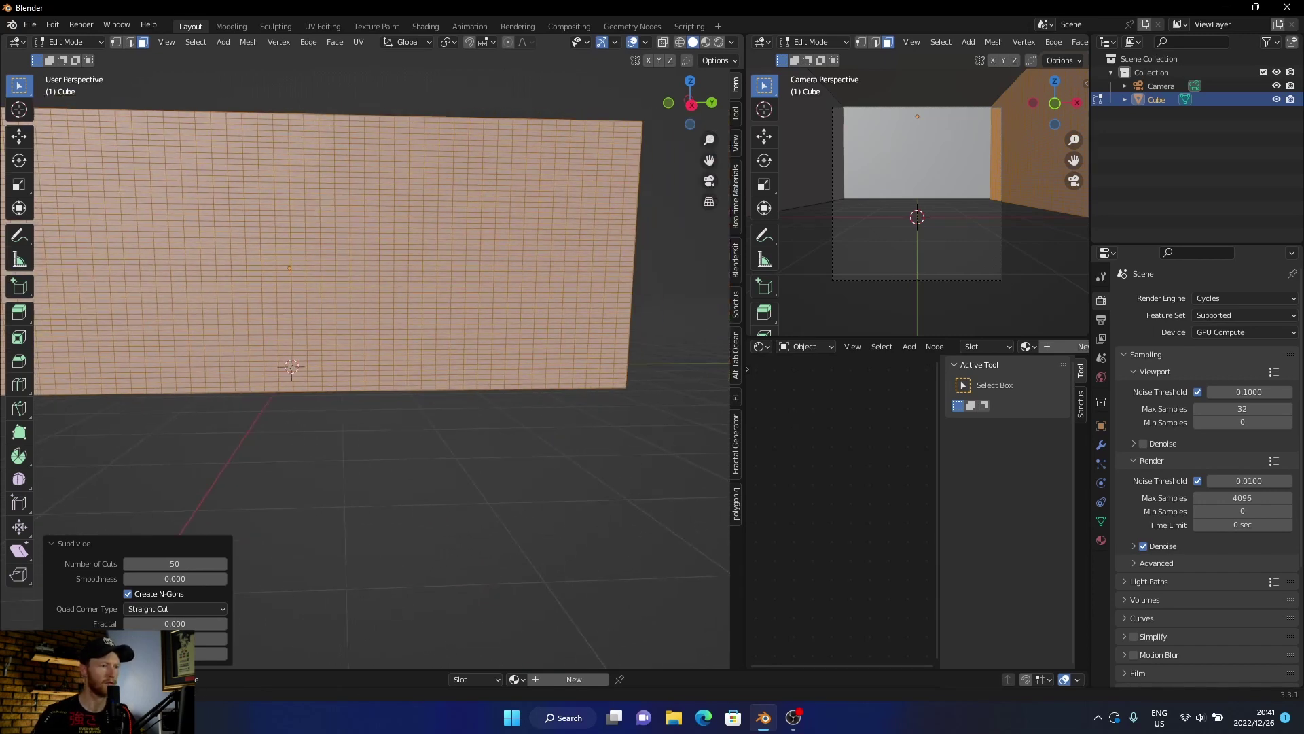
{"action": "left_click_drag", "start_coordinate": [392, 188], "coordinate": [555, 337]}
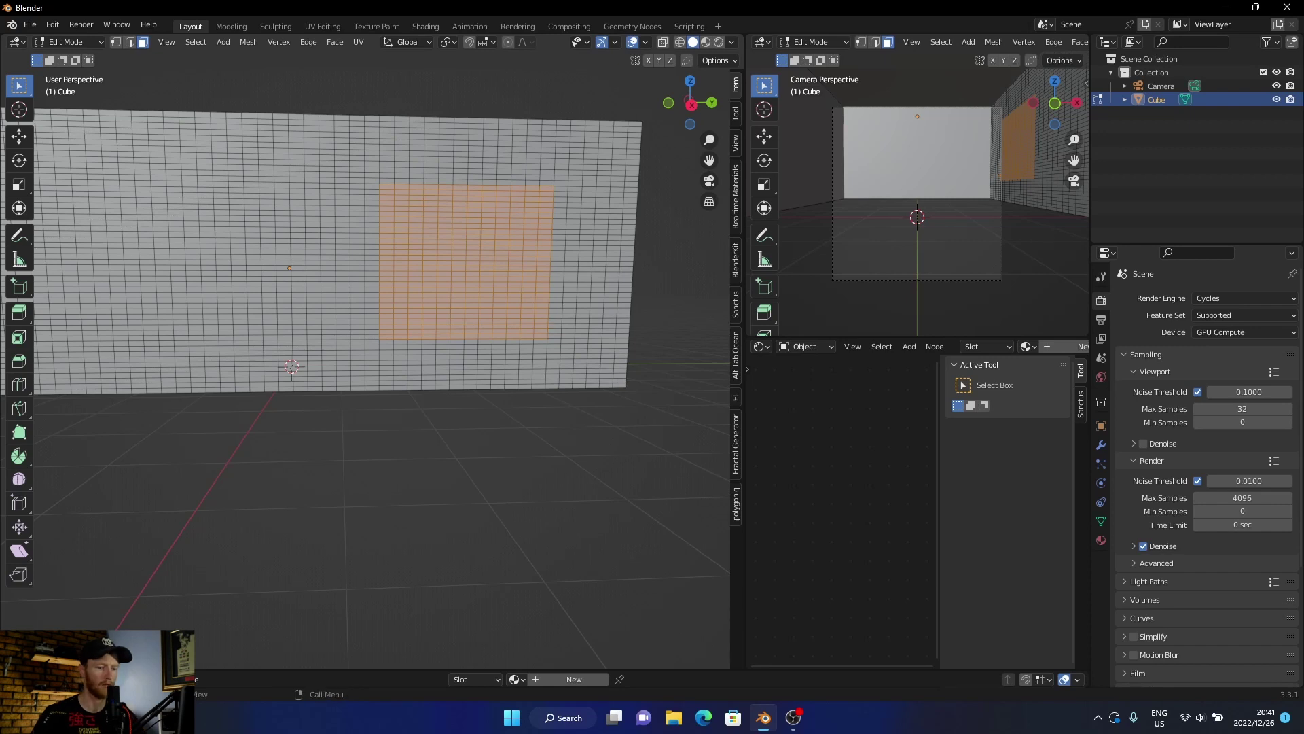
{"action": "key", "text": "x"}
{"action": "left_click", "coordinate": [491, 300]}
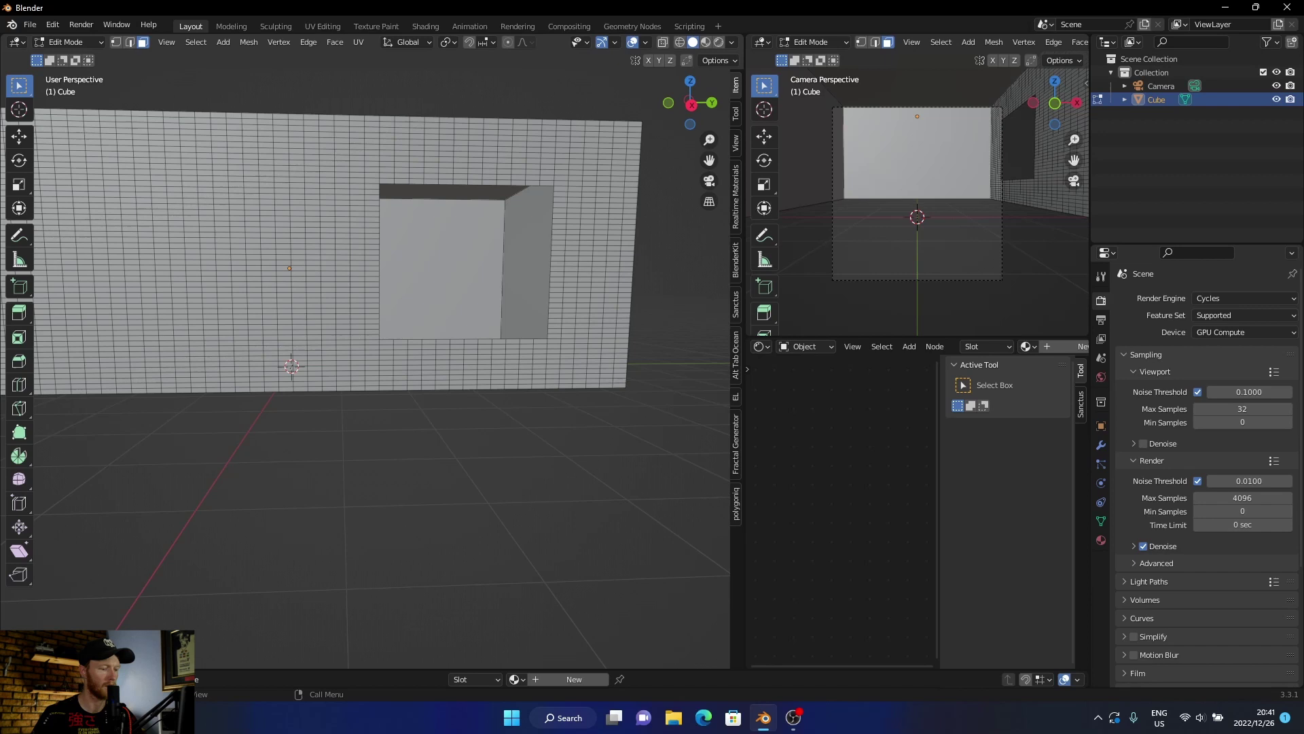
{"action": "key", "text": "Tab"}
Align the camera to an angled interior view facing the window wall, and shift it about 1.18 m sideways and 0.28 m up in view space
{"action": "middle_click_drag", "start_coordinate": [408, 305], "coordinate": [582, 305]}
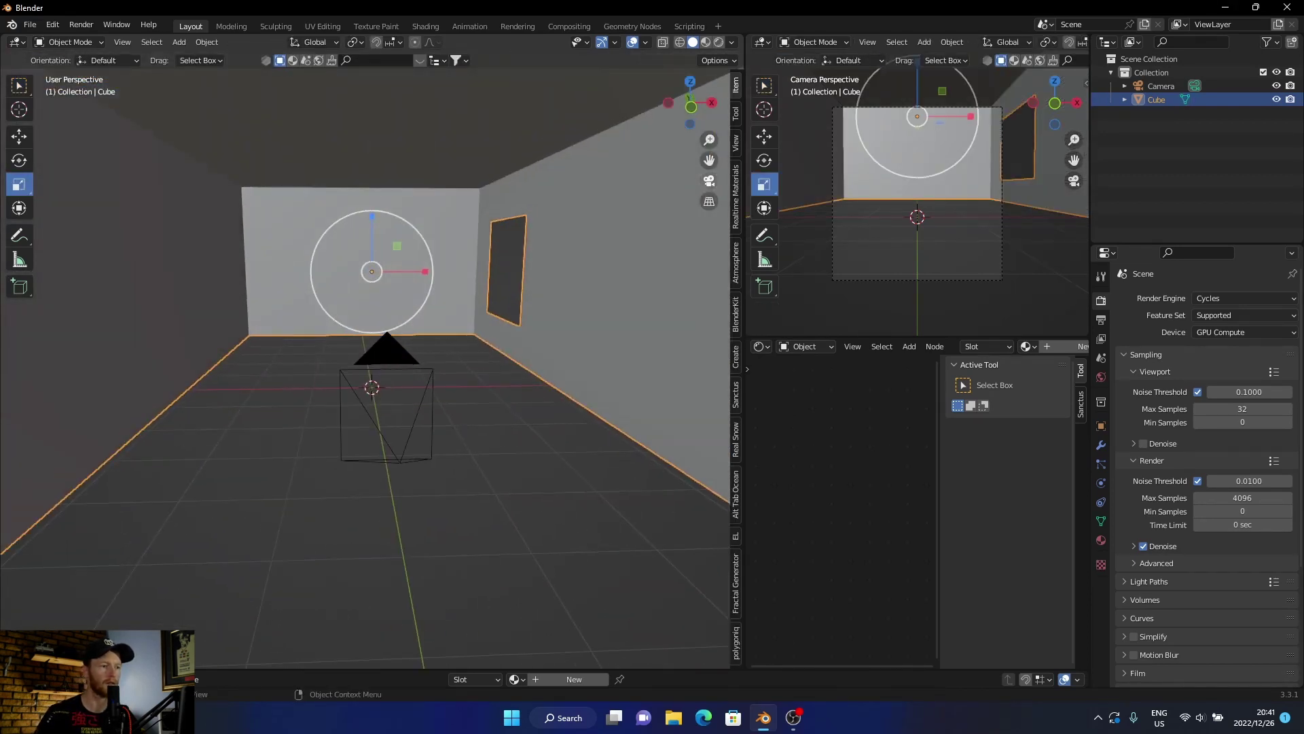
{"action": "left_click", "coordinate": [709, 181]}
{"action": "key", "text": "KP_0"}
{"action": "middle_click_drag", "start_coordinate": [435, 319], "coordinate": [474, 324]}
{"action": "middle_click_drag", "start_coordinate": [285, 367], "coordinate": [282, 367]}
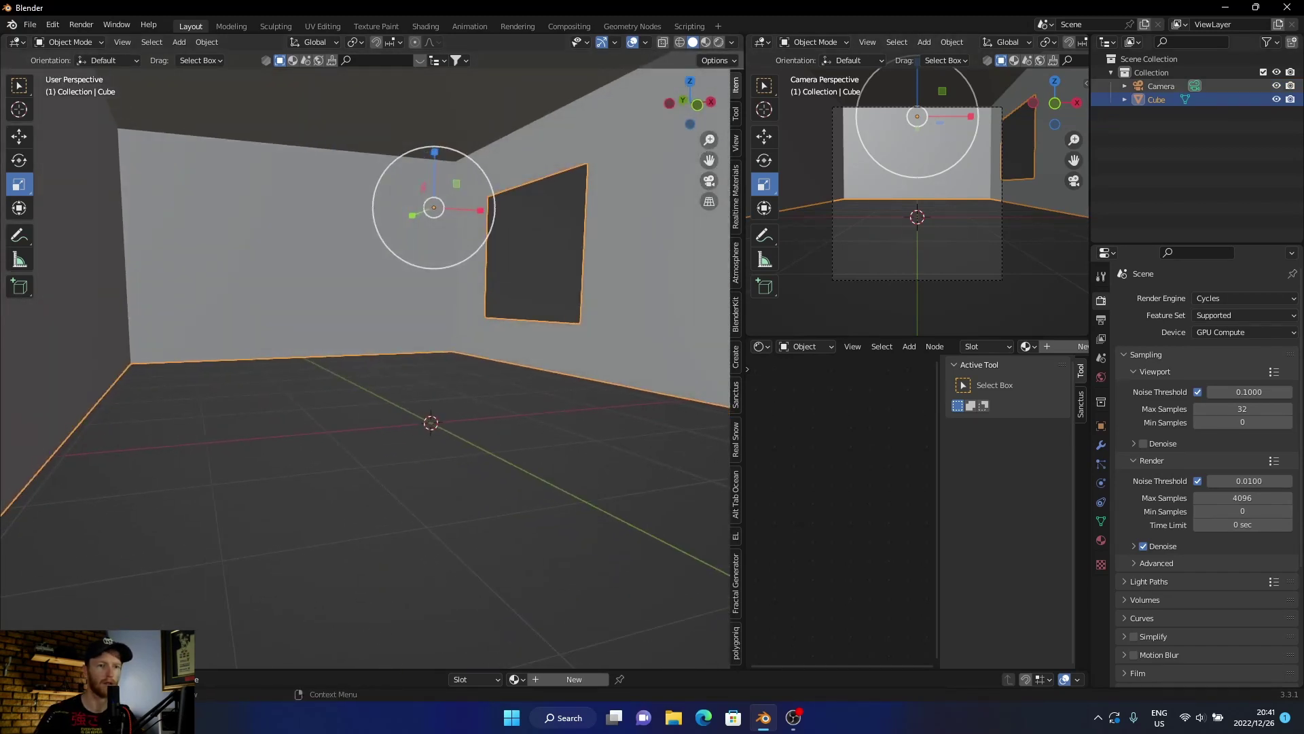
{"action": "left_click", "coordinate": [1162, 86]}
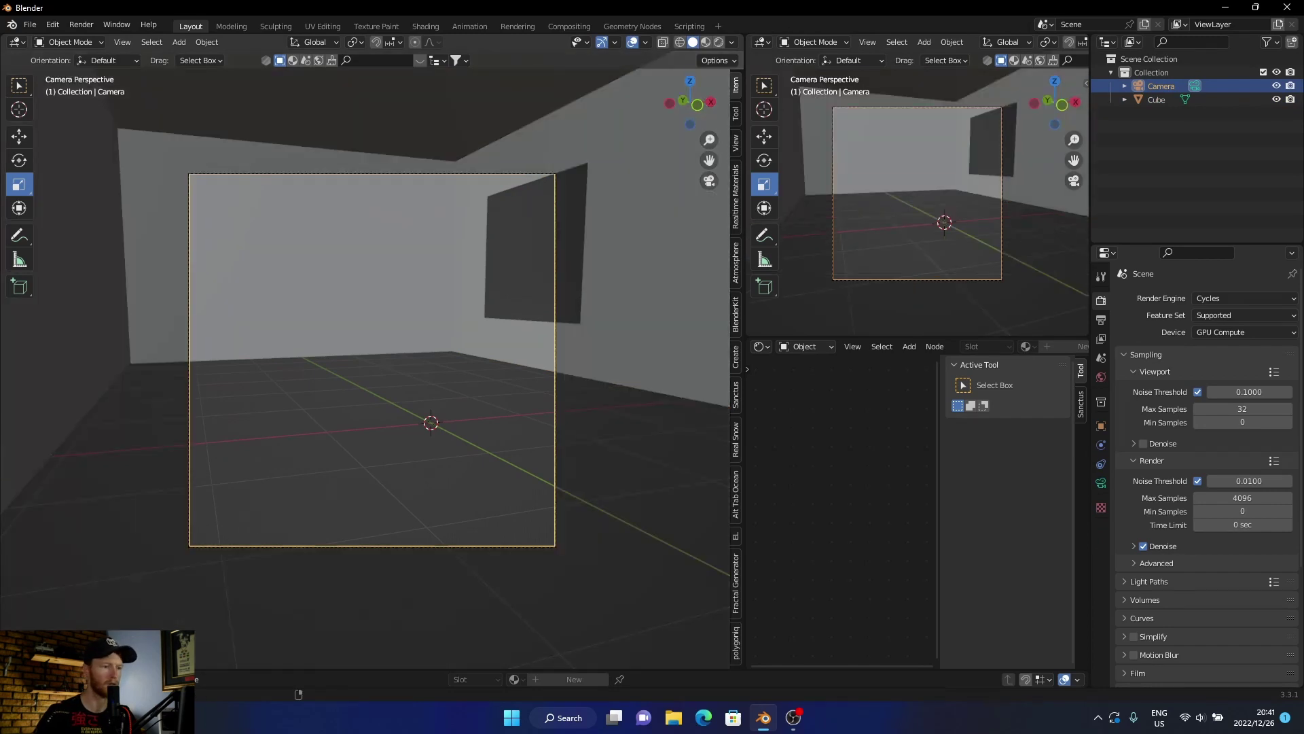
{"action": "key", "text": "ctrl+alt+KP_0"}
{"action": "key", "text": "g"}
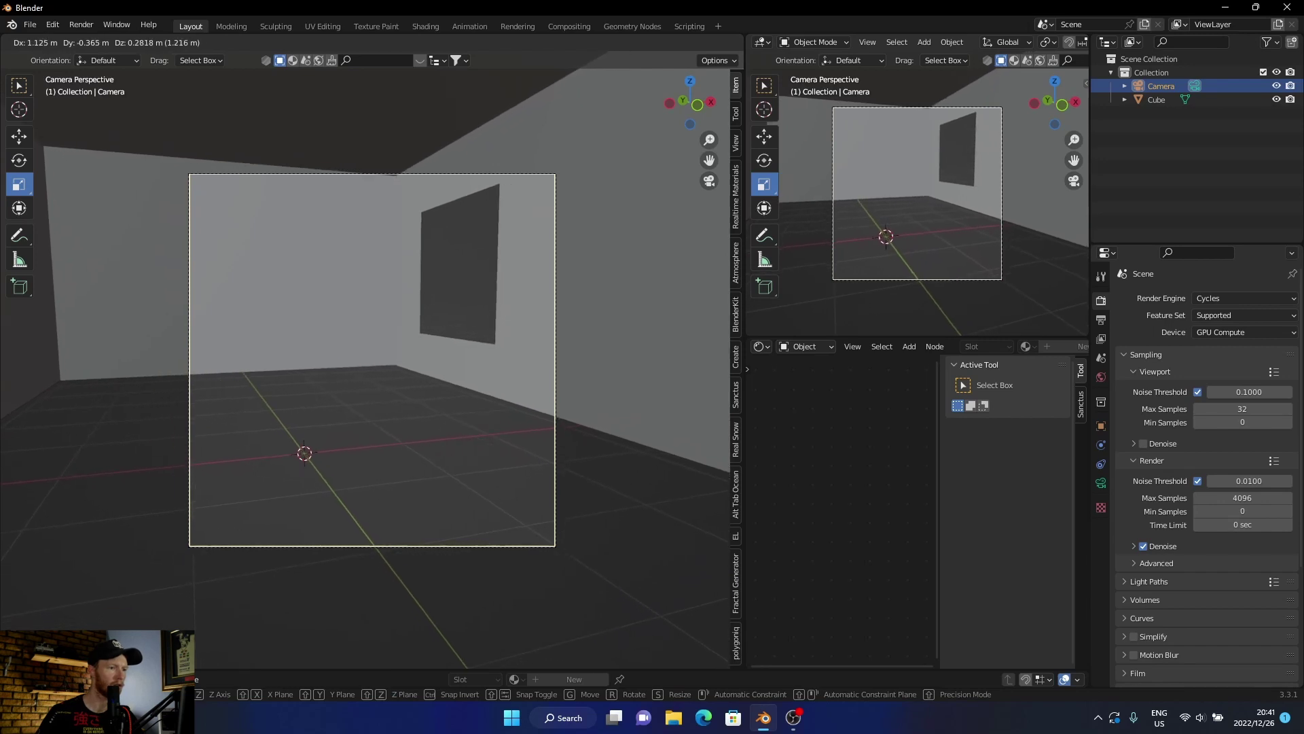
{"action": "key", "text": "Return"}
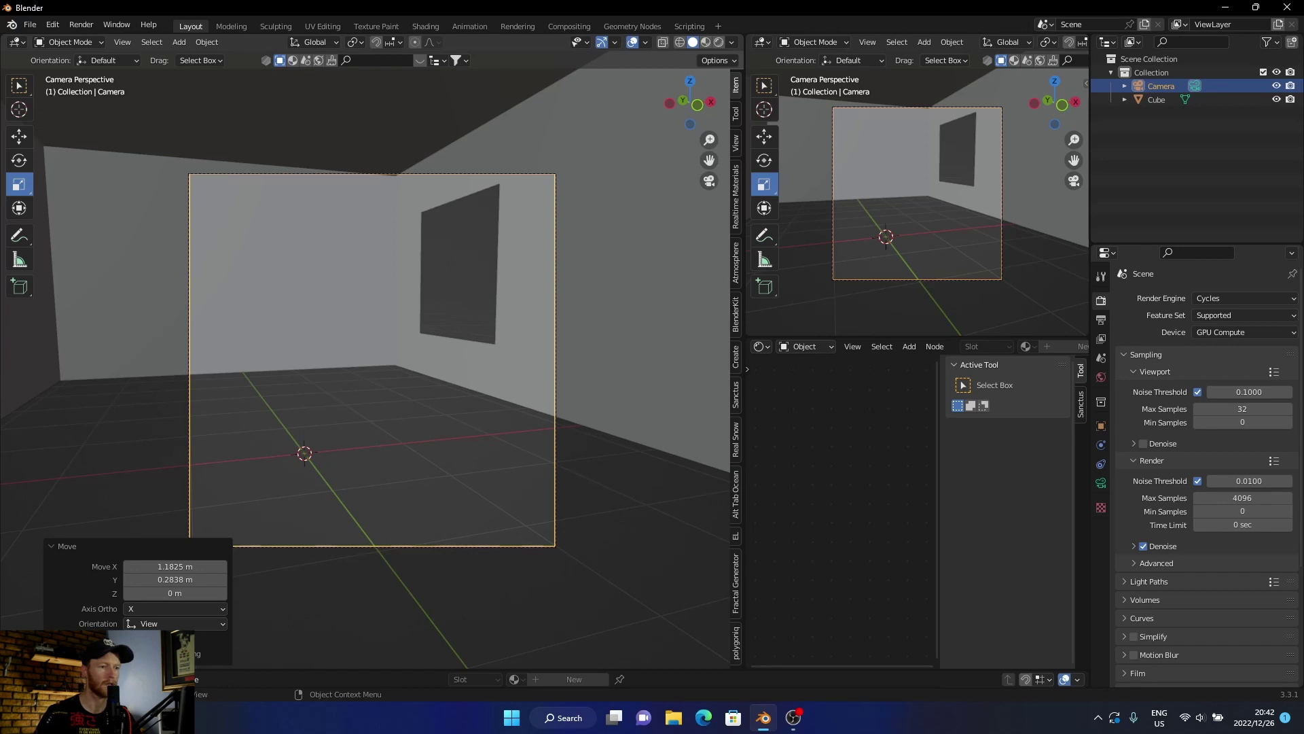
Add a Solidify modifier to the room box and set its wall thickness to 0.09 m
{"action": "left_click", "coordinate": [380, 305]}
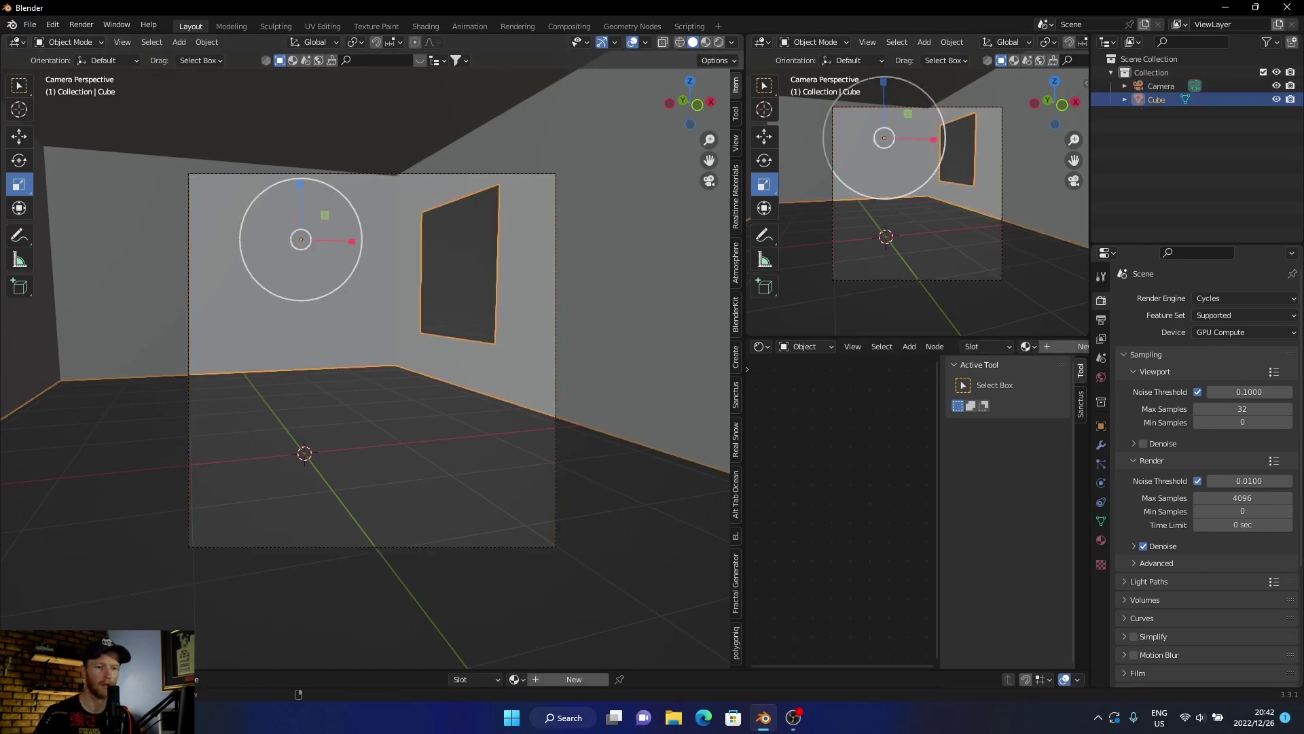
{"action": "left_click", "coordinate": [1101, 445]}
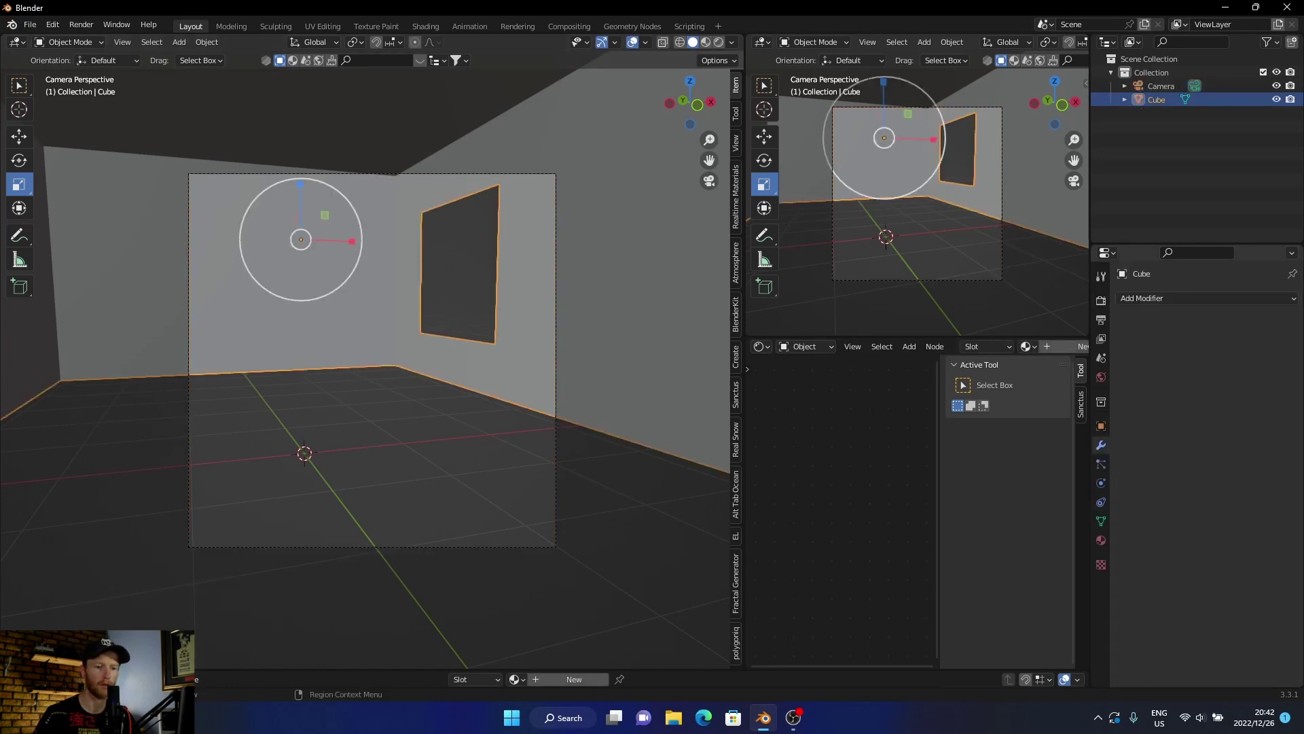
{"action": "left_click", "coordinate": [1148, 298]}
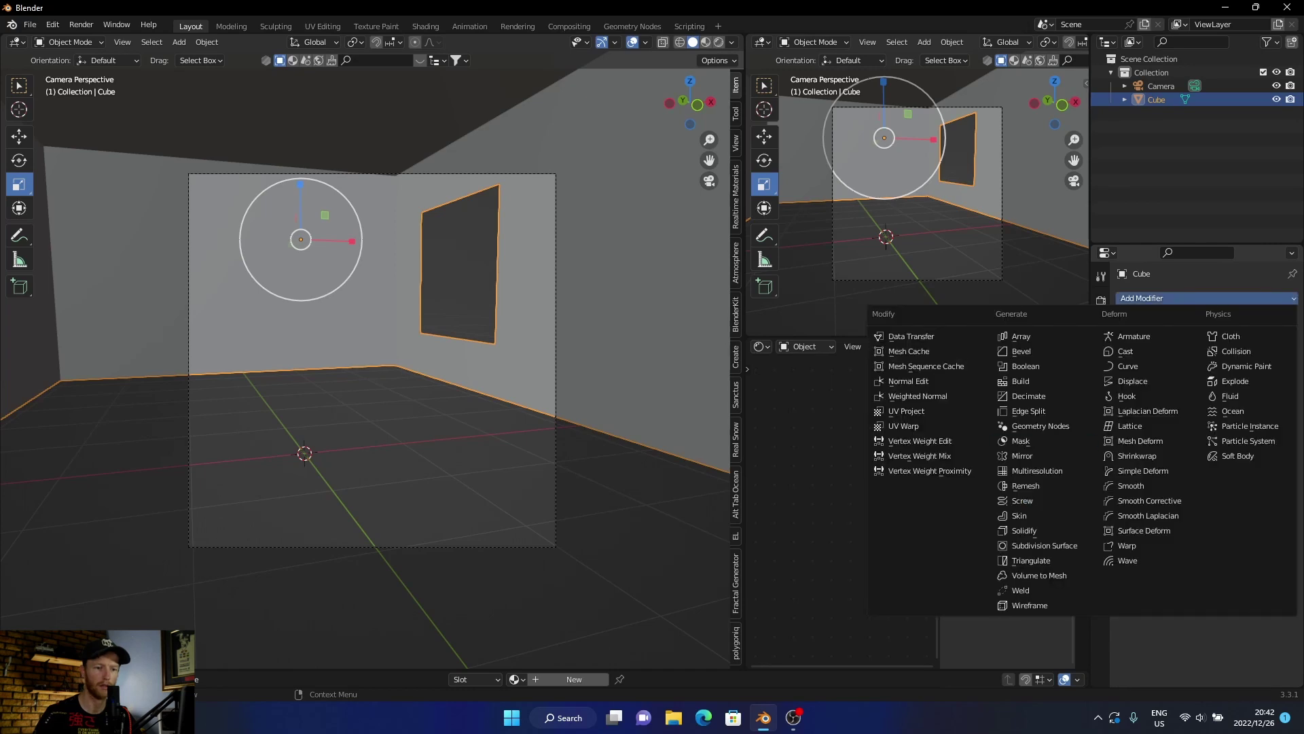
{"action": "left_click", "coordinate": [1025, 531]}
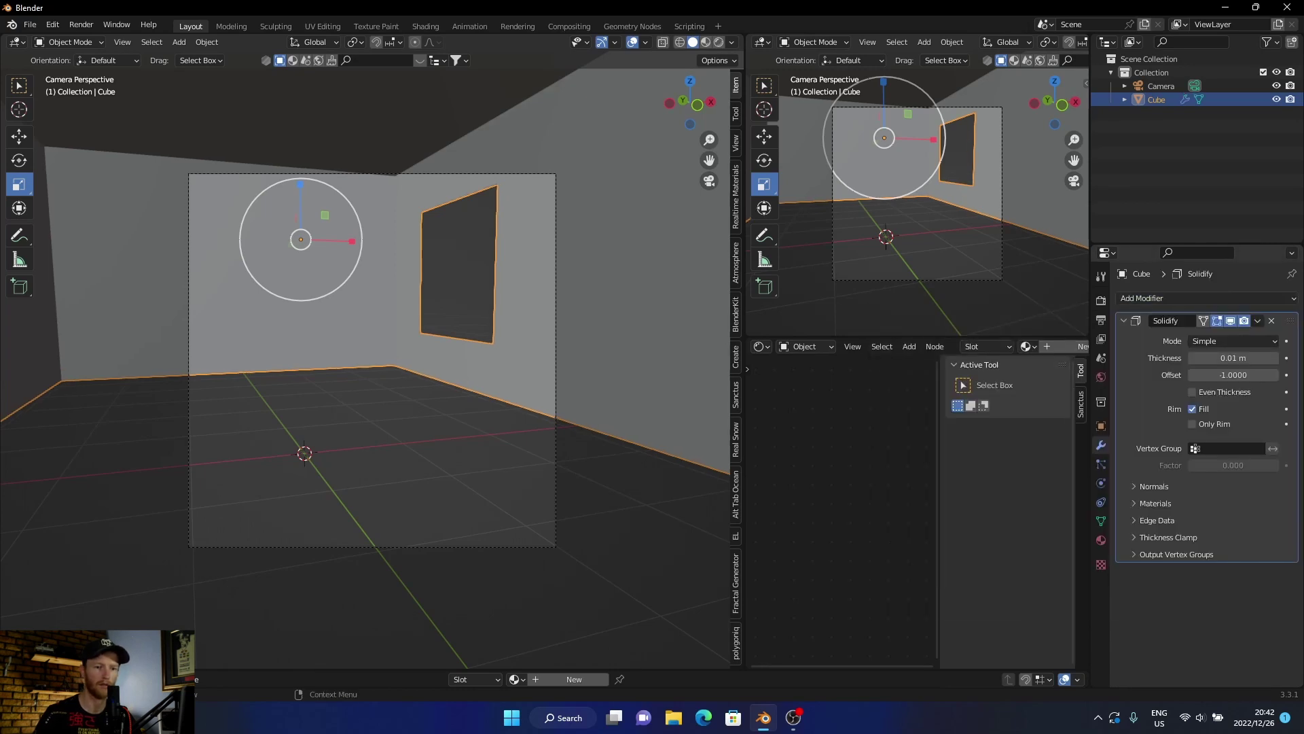
{"action": "left_click_drag", "start_coordinate": [1233, 358], "coordinate": [1277, 358]}
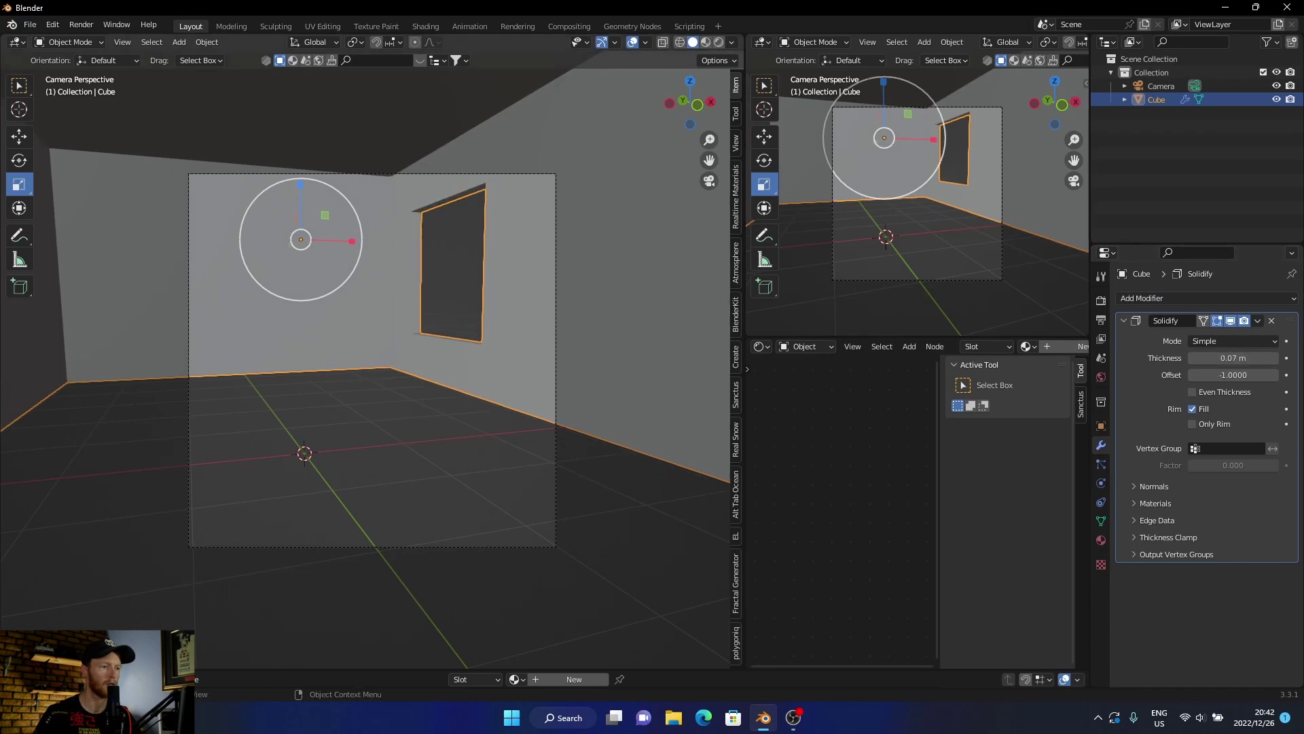
{"action": "key", "text": "alt+a"}
{"action": "middle_click_drag", "start_coordinate": [380, 381], "coordinate": [403, 395]}
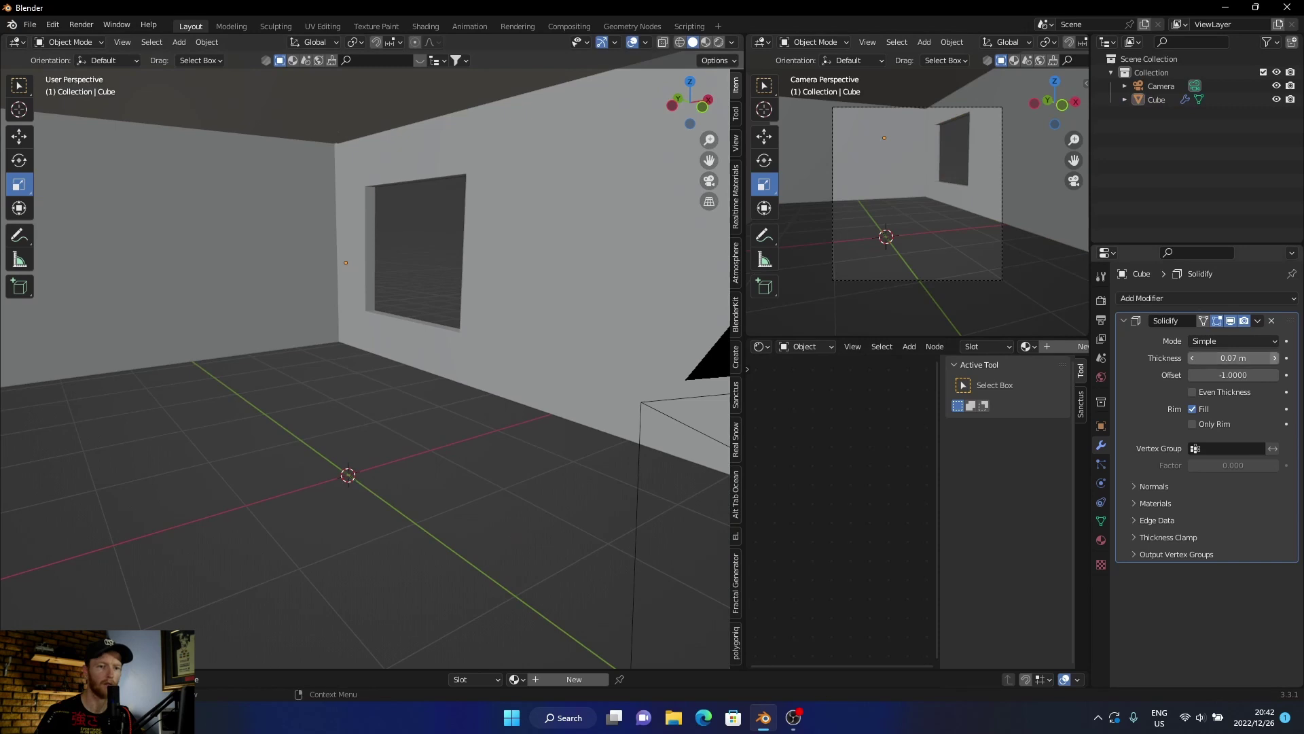
{"action": "left_click", "coordinate": [1275, 358]}
{"action": "left_click", "coordinate": [1274, 359]}
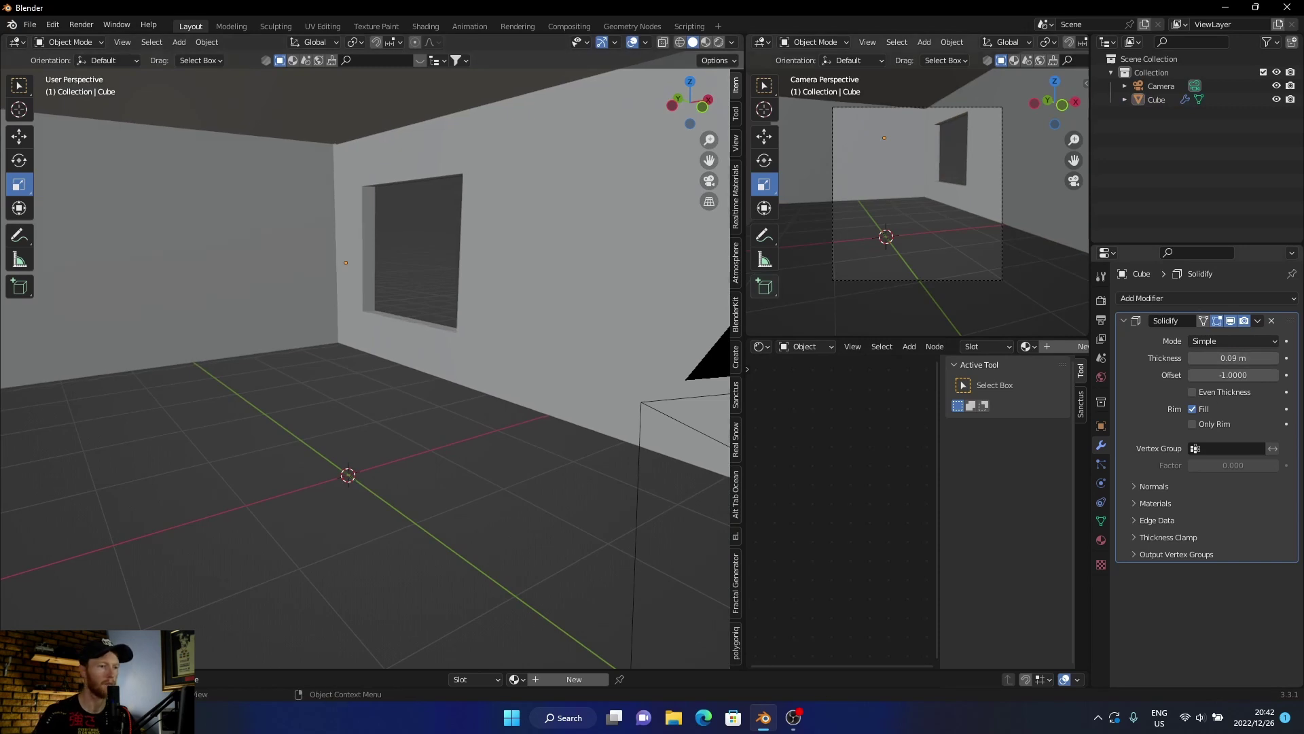
{"action": "middle_click_drag", "start_coordinate": [421, 381], "coordinate": [386, 381]}
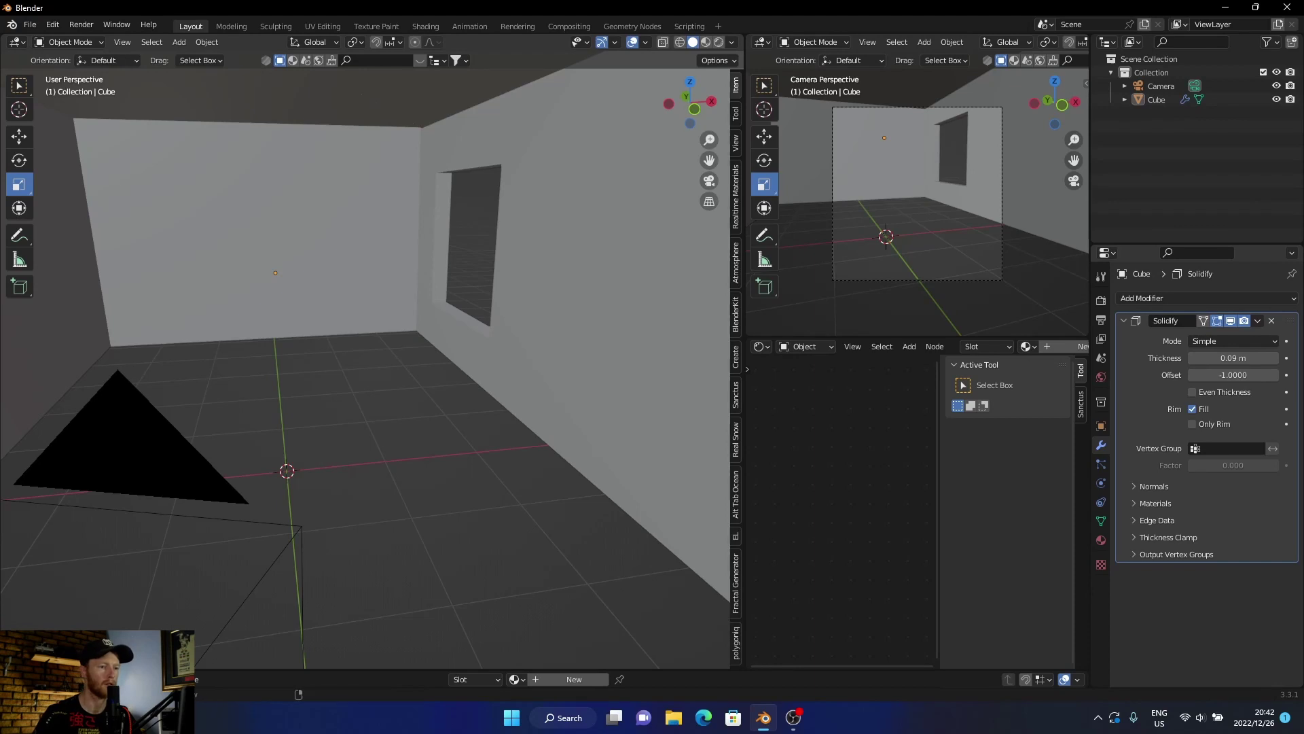
Switch the shader nodes to World and add an Environment Texture node ahead of the Background node
{"action": "left_click", "coordinate": [805, 347]}
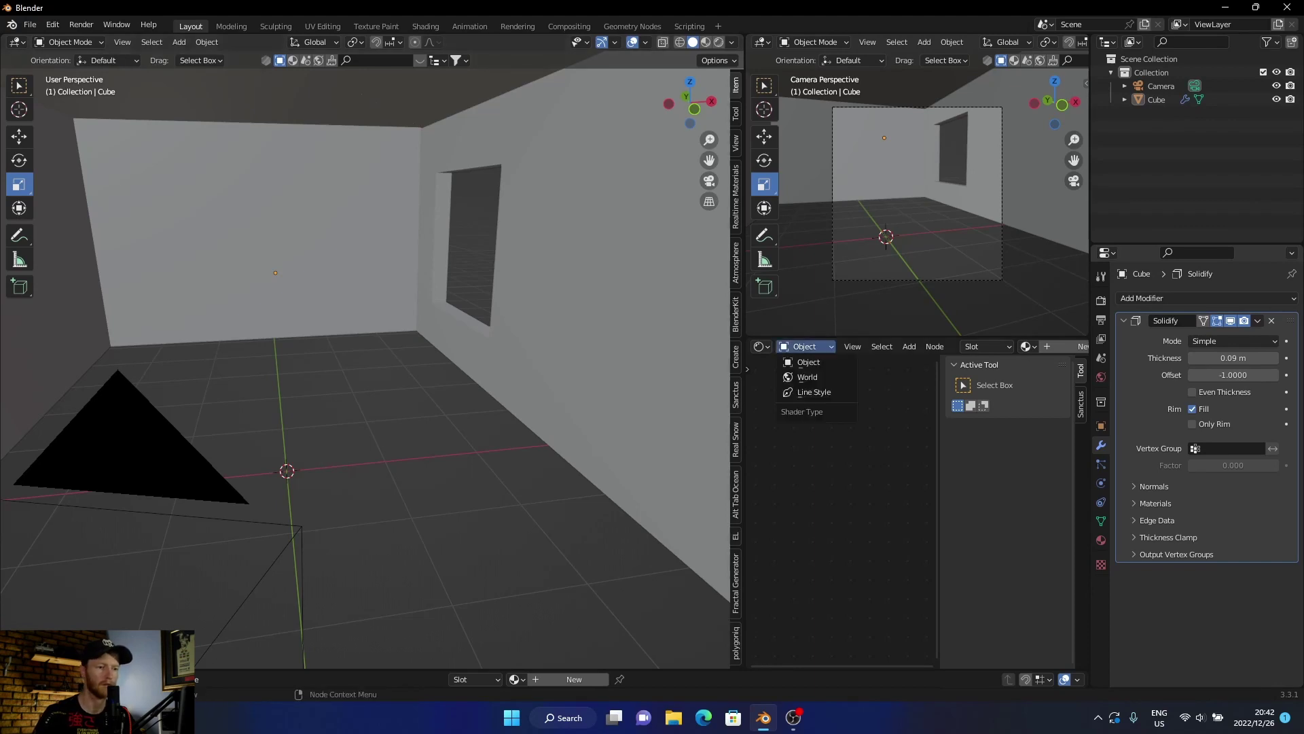
{"action": "left_click", "coordinate": [808, 377]}
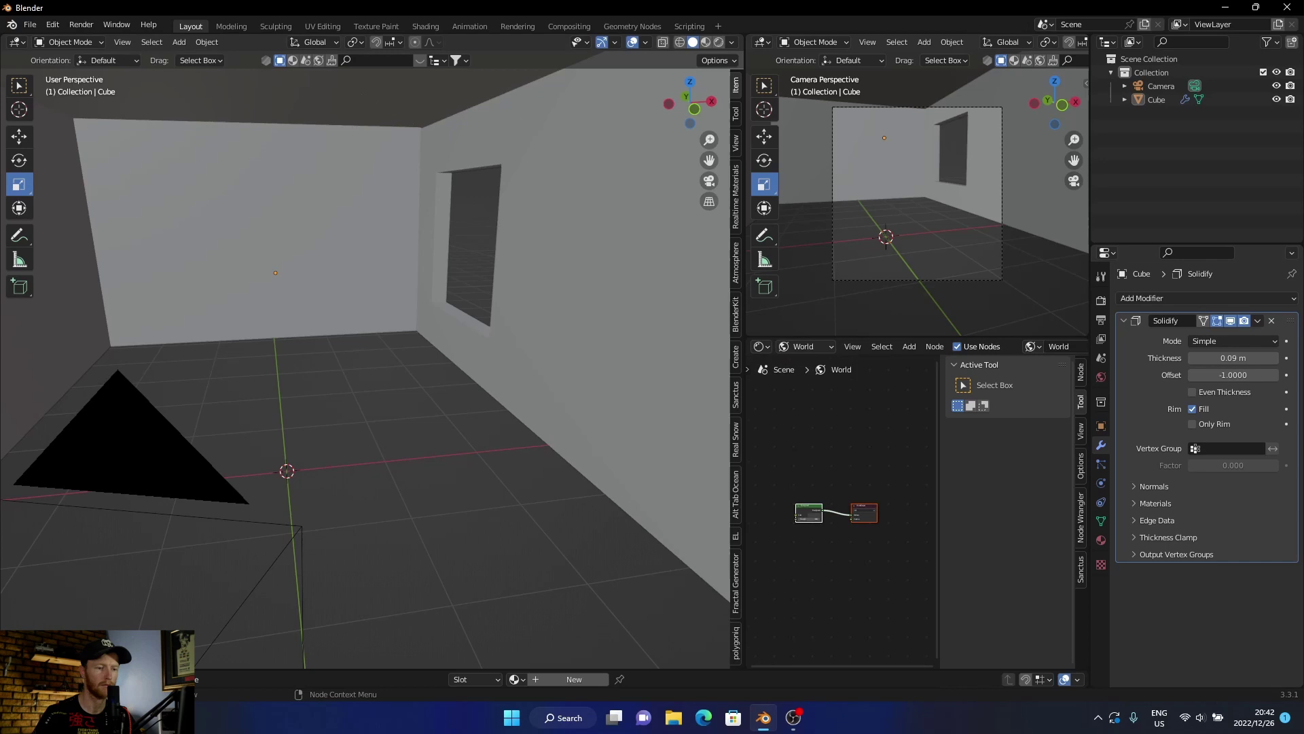
{"action": "scroll", "coordinate": [798, 521], "scroll_direction": "up", "scroll_amount": 4}
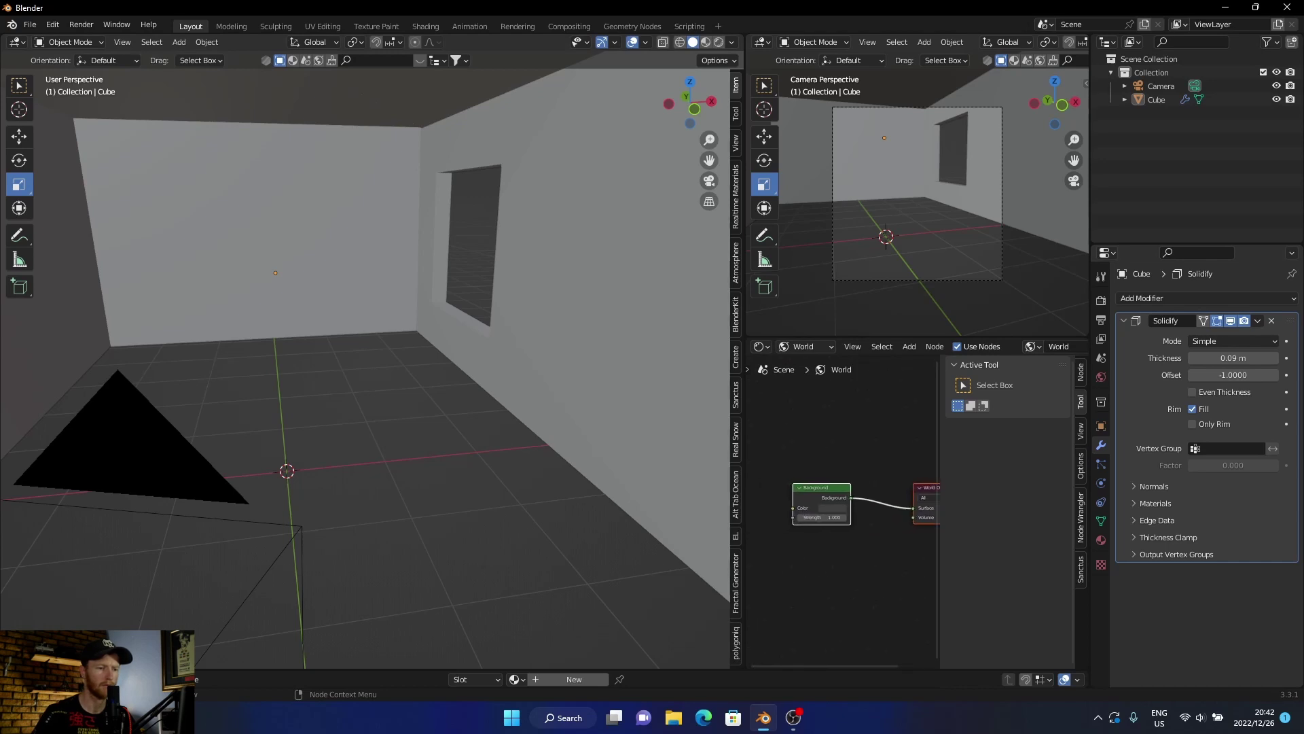
{"action": "middle_click_drag", "start_coordinate": [798, 521], "coordinate": [817, 525]}
{"action": "scroll", "coordinate": [844, 513], "scroll_direction": "up", "scroll_amount": 2}
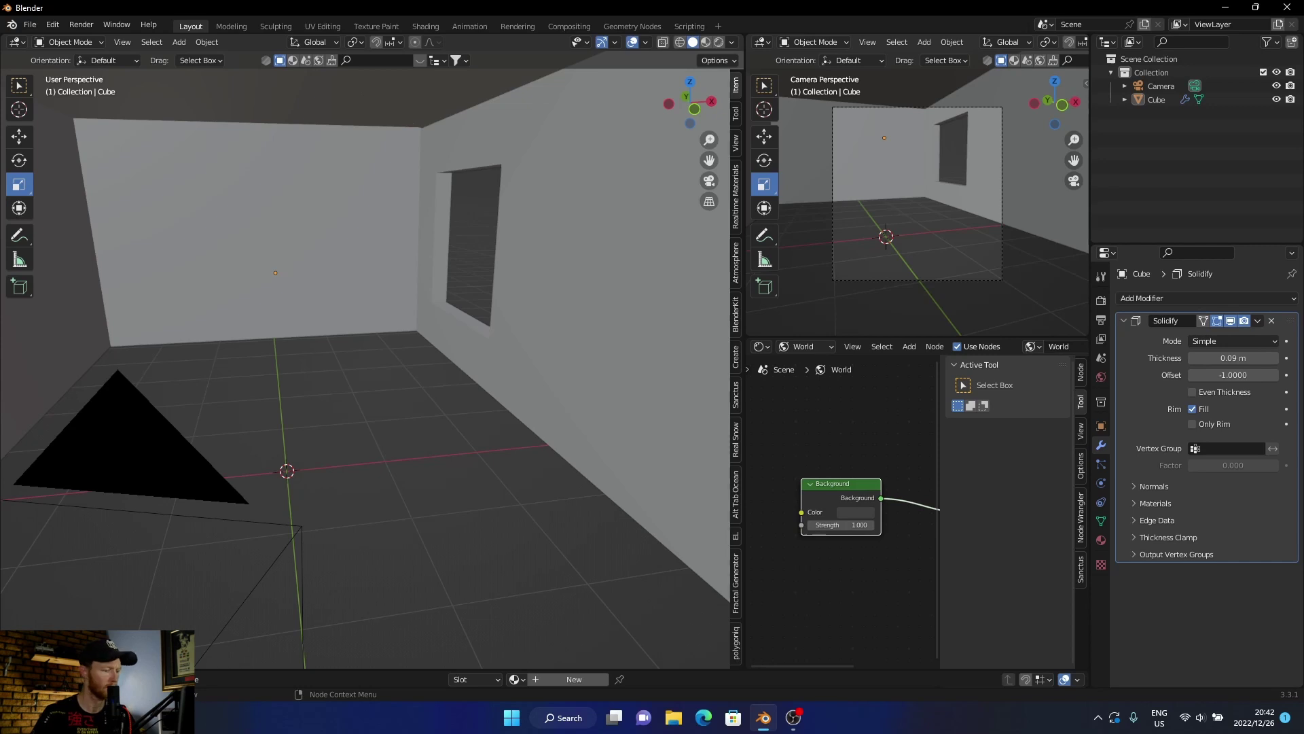
{"action": "key", "text": "shift+a"}
{"action": "type", "text": "en"}
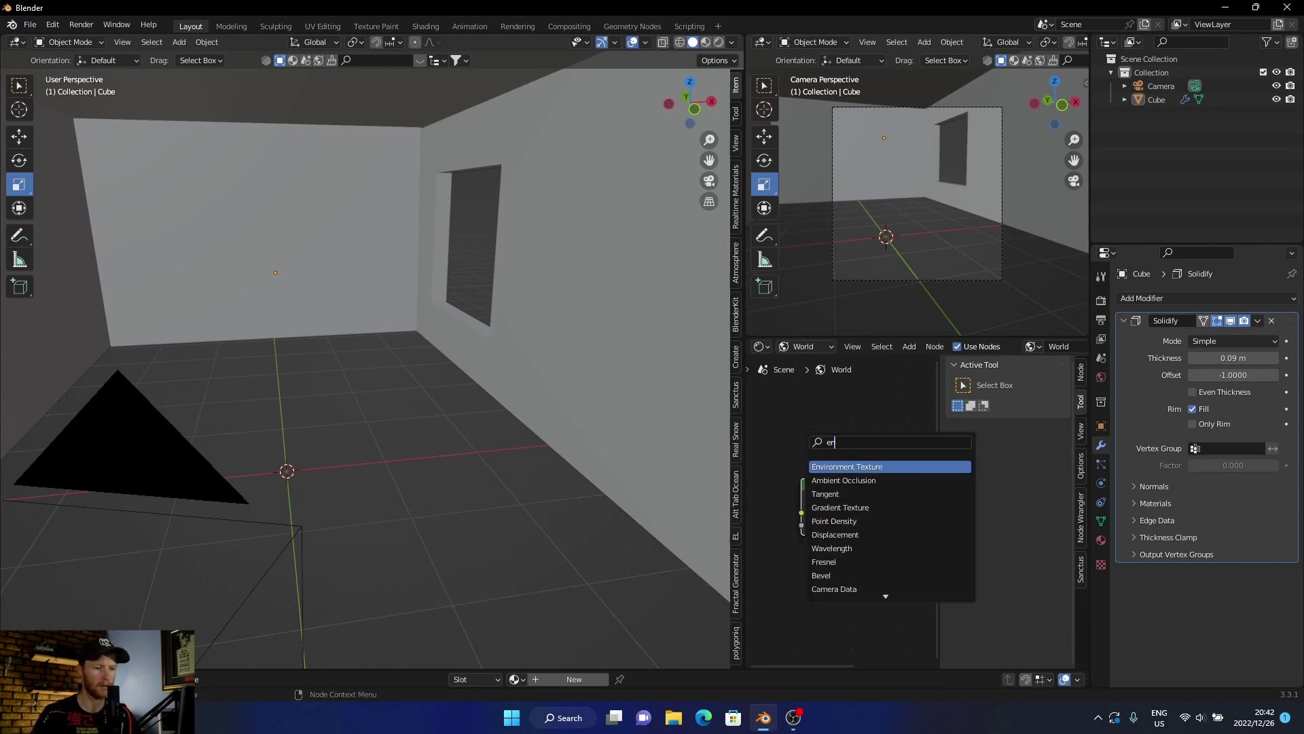
{"action": "key", "text": "Return"}
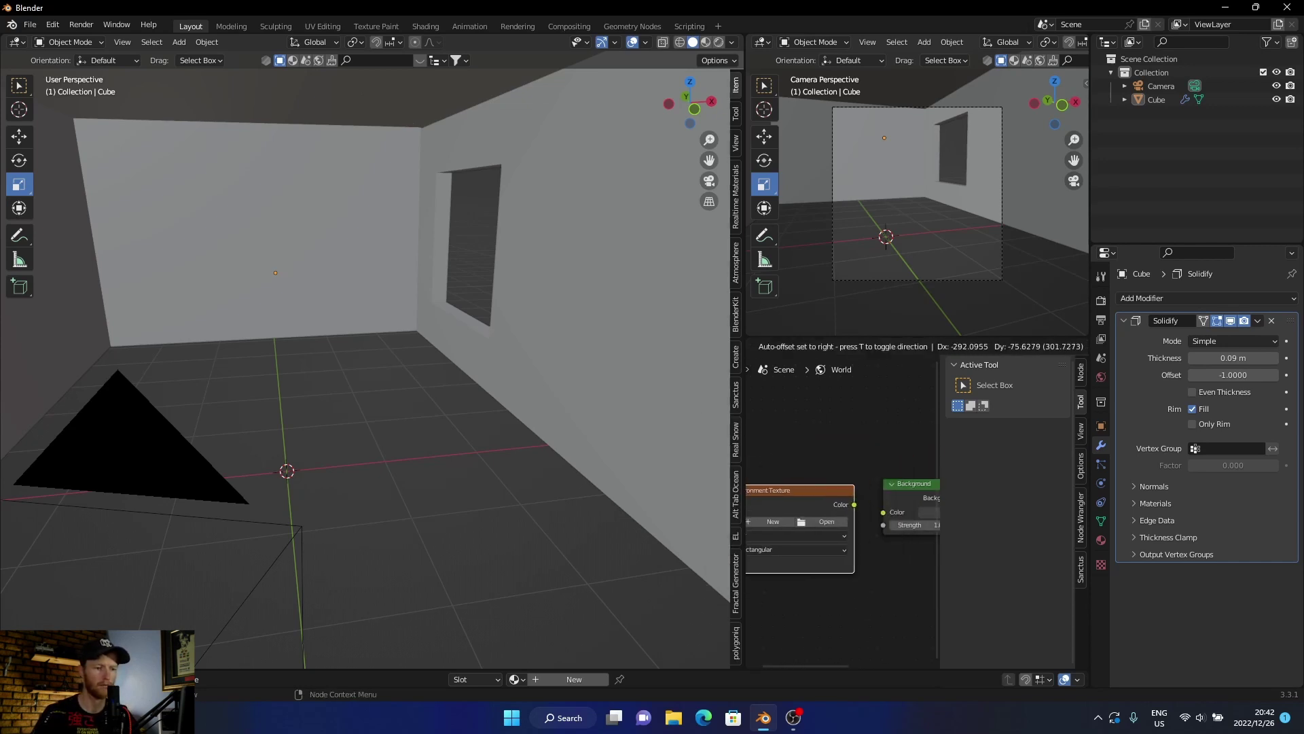
{"action": "left_click", "coordinate": [723, 497]}
{"action": "scroll", "coordinate": [842, 514], "scroll_direction": "down", "scroll_amount": 2}
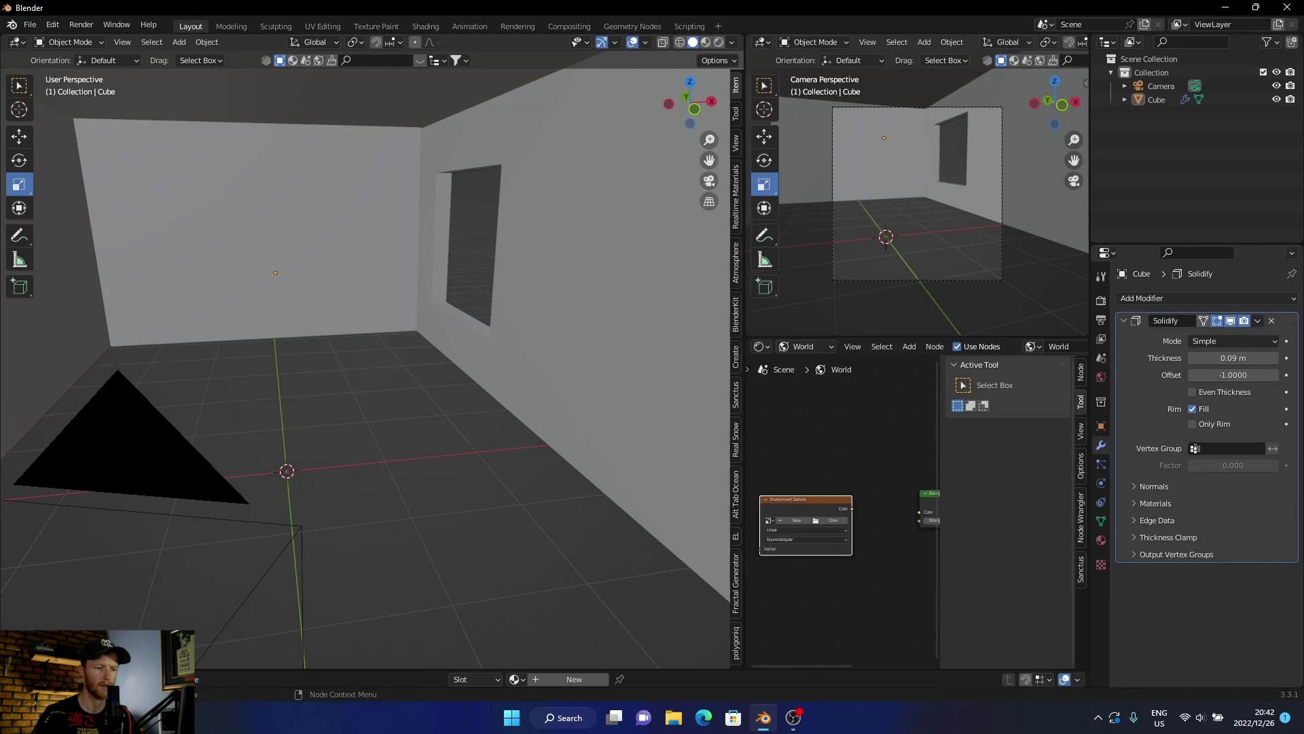
Connect the Environment Texture's color to the Background color and add Mapping and Texture Coordinate nodes feeding the texture
{"action": "left_click_drag", "start_coordinate": [852, 508], "coordinate": [919, 512]}
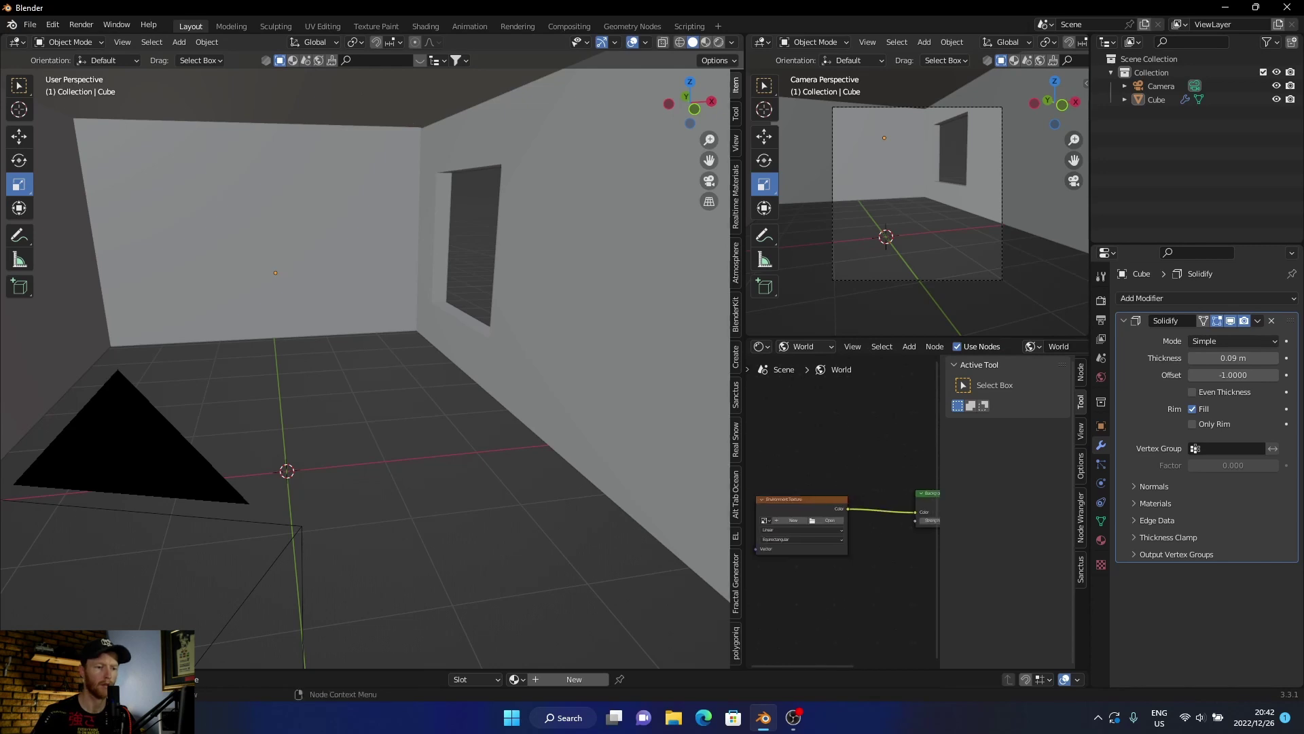
{"action": "middle_click_drag", "start_coordinate": [876, 544], "coordinate": [893, 537]}
{"action": "left_click", "coordinate": [818, 496]}
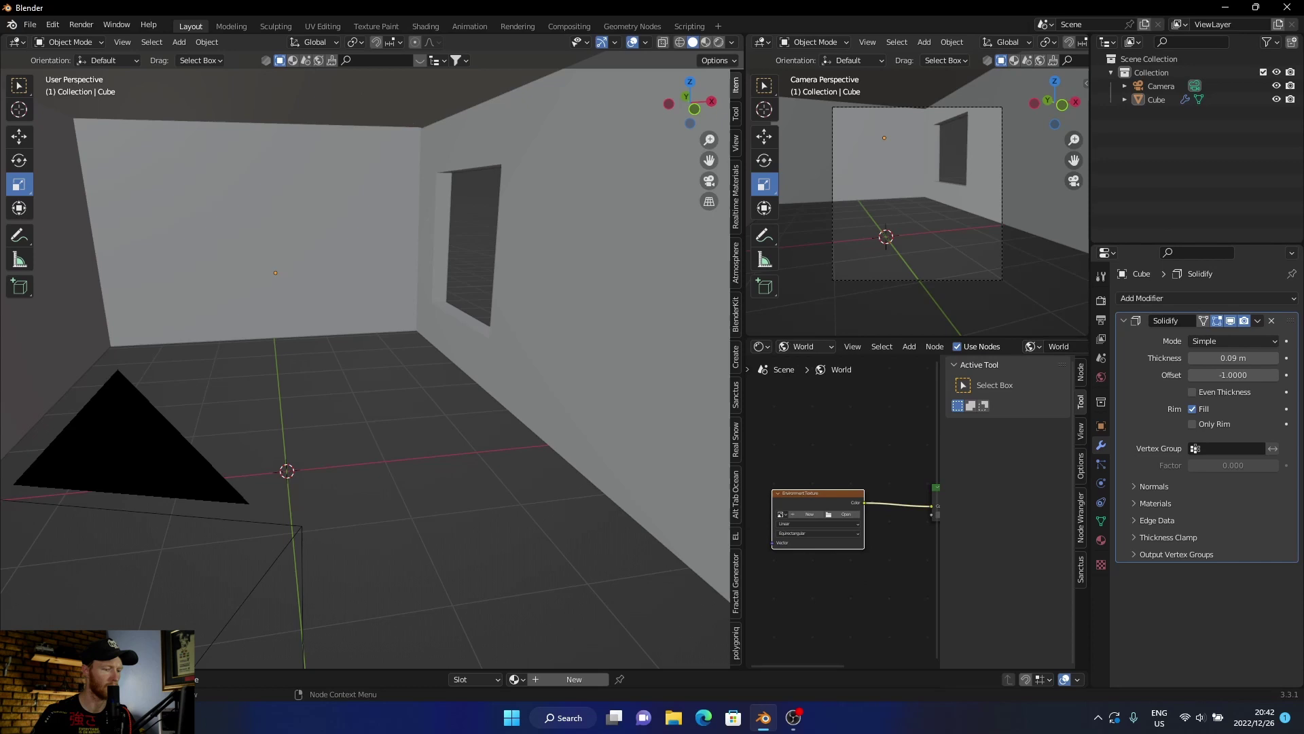
{"action": "key", "text": "ctrl+t"}
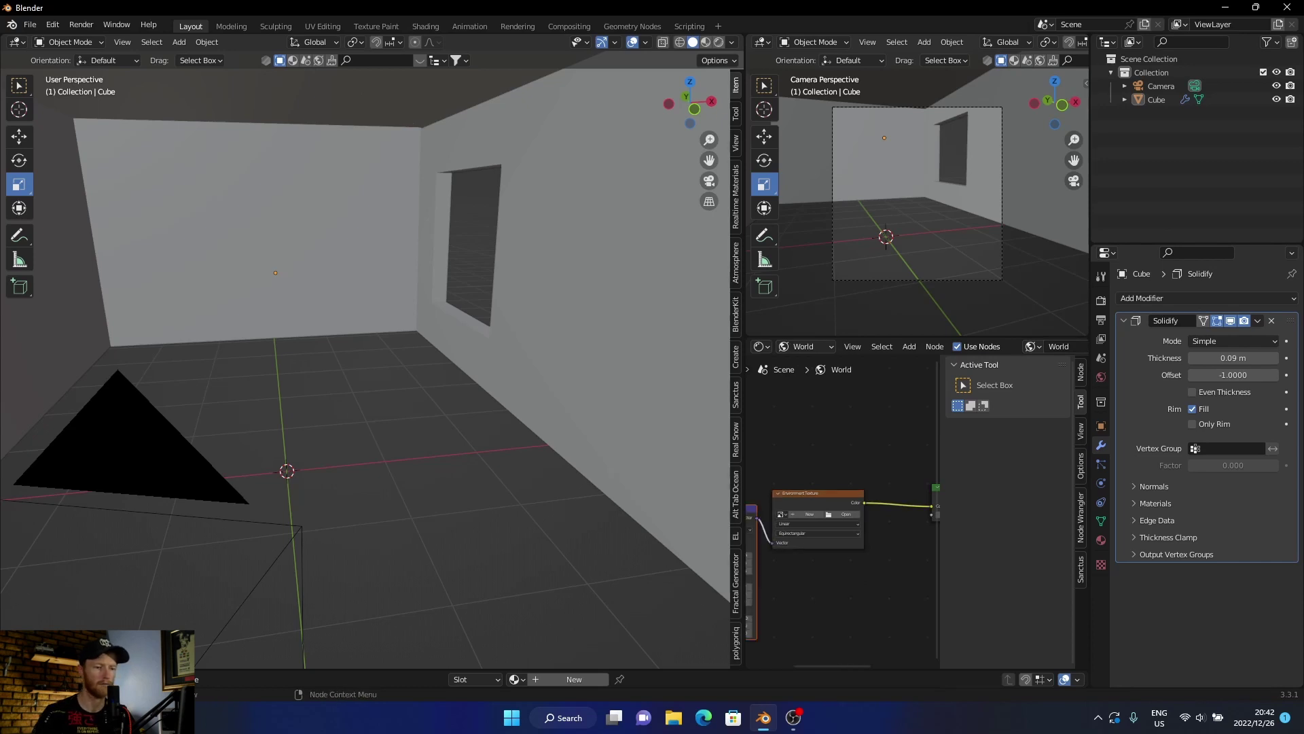
Load the Above Cloud HDRI image ending in "cloud2.exr" from the Cg Choco HDRI folder into the Environment Texture
{"action": "left_click", "coordinate": [845, 515]}
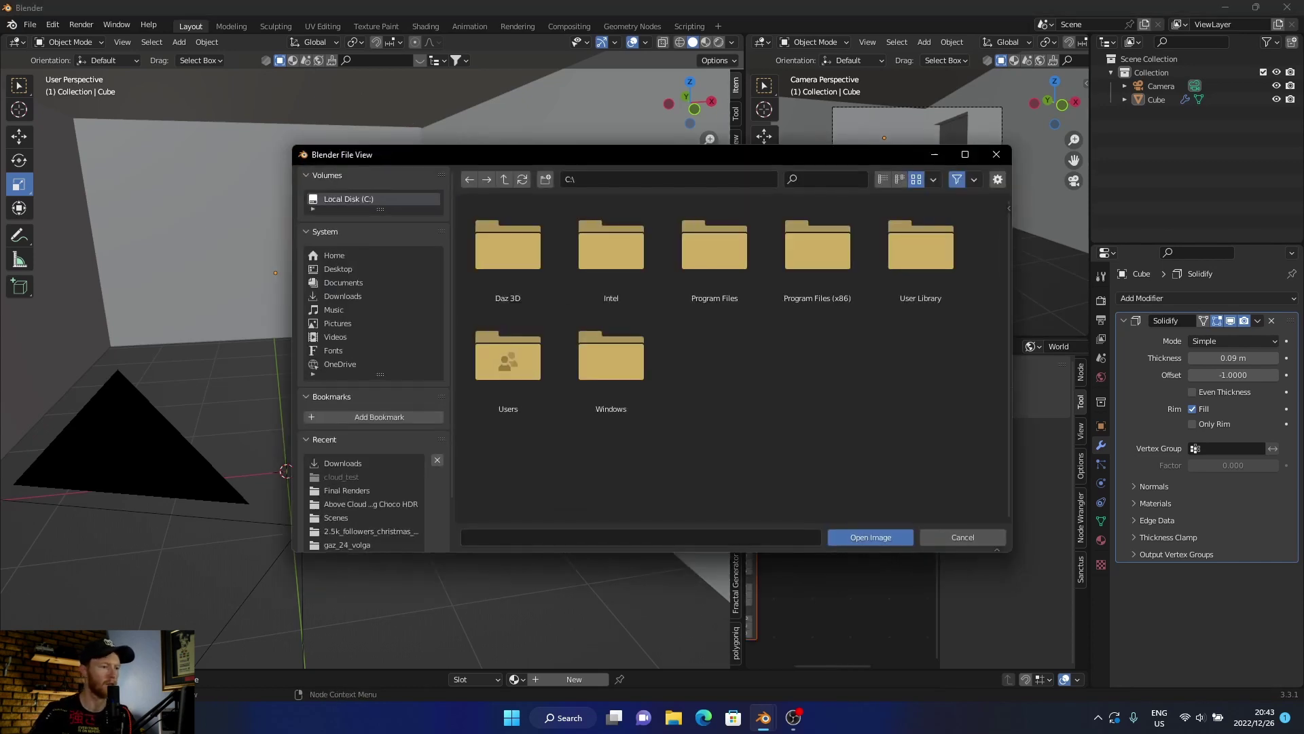
{"action": "left_click", "coordinate": [338, 324]}
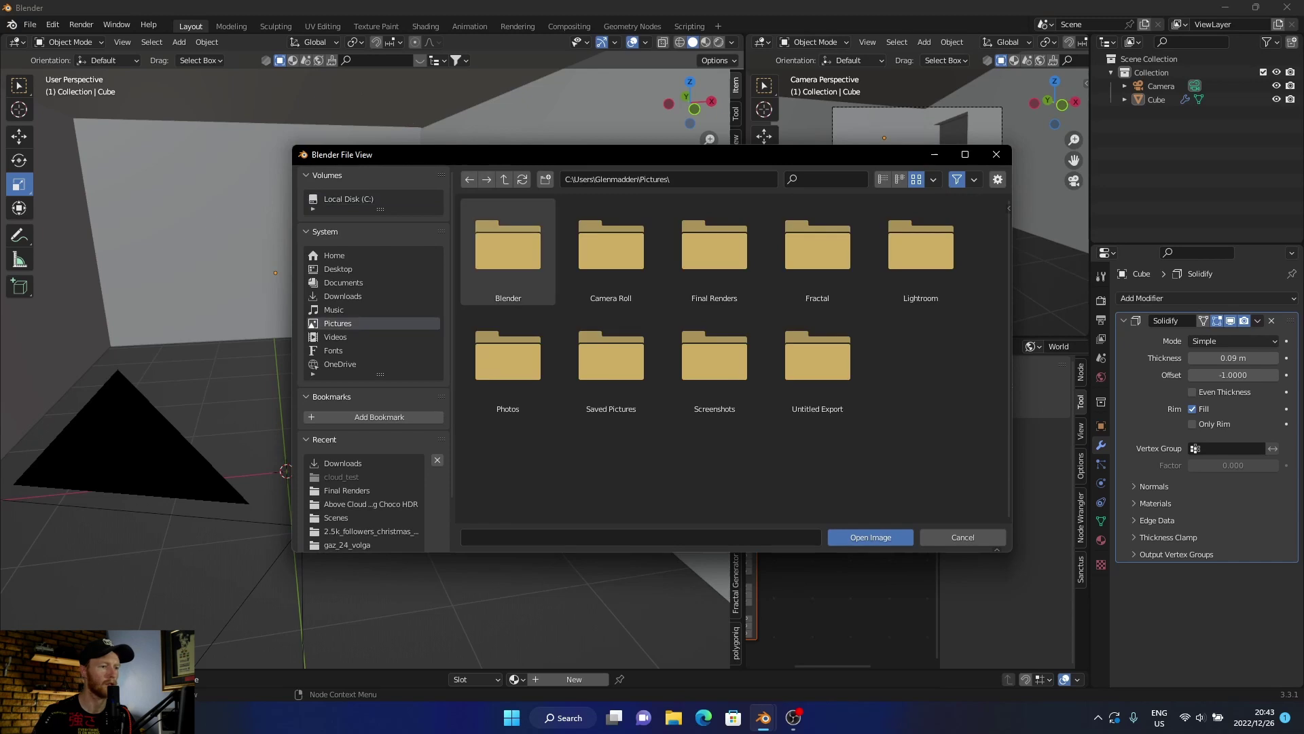
{"action": "double_click", "coordinate": [508, 252]}
{"action": "double_click", "coordinate": [509, 248]}
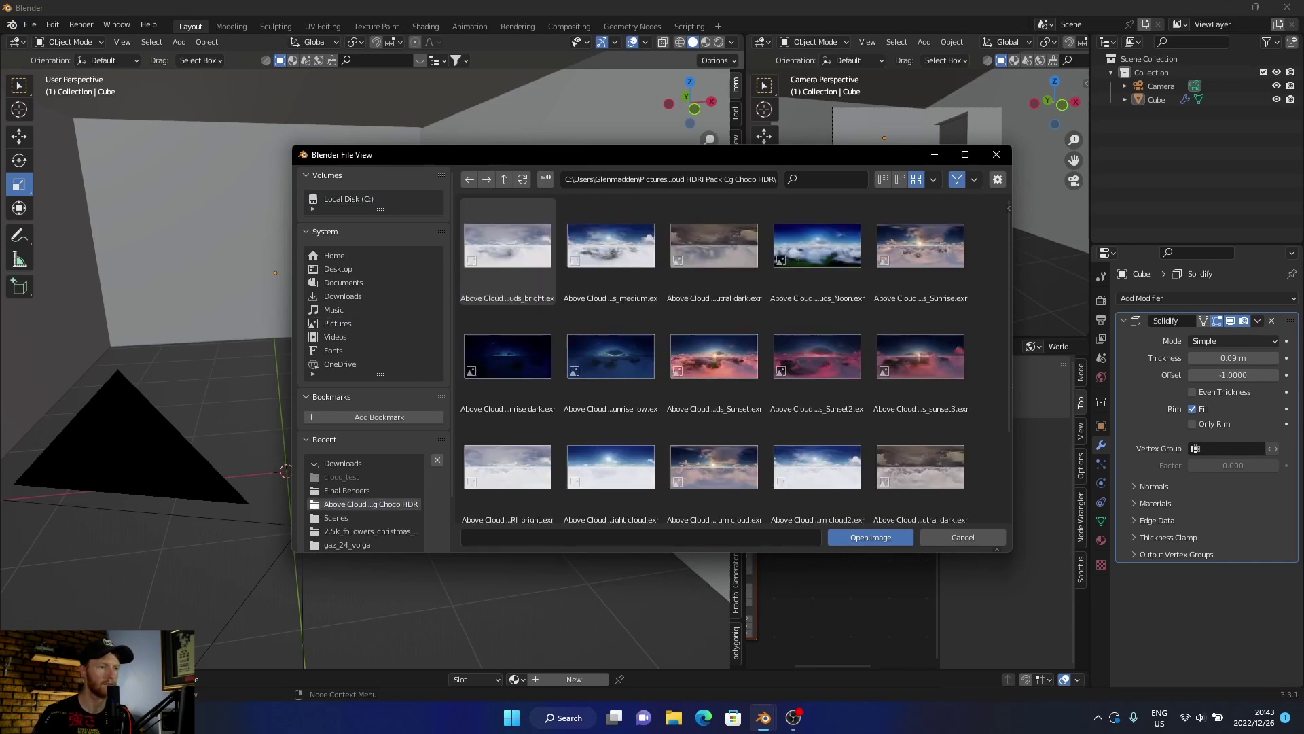
{"action": "double_click", "coordinate": [817, 473]}
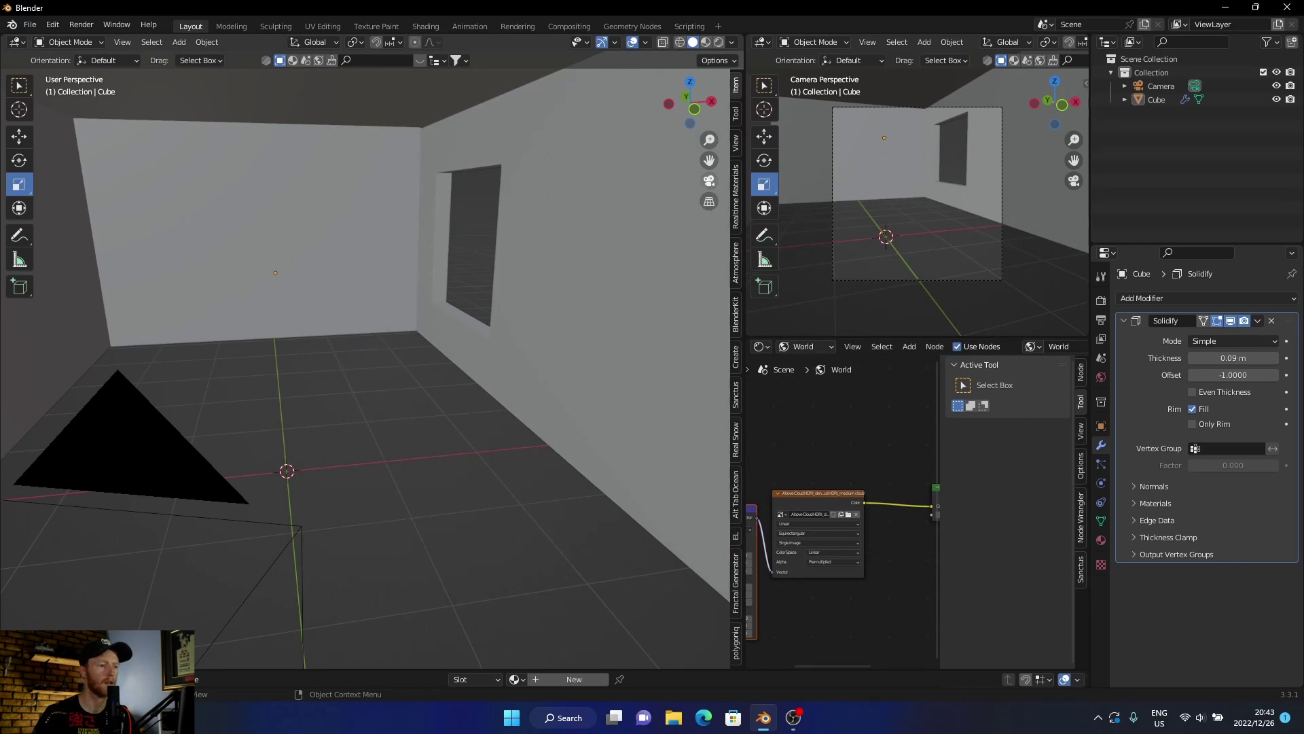
Align the camera to a more angled interior view facing the corner and the window wall
{"action": "left_click", "coordinate": [709, 180]}
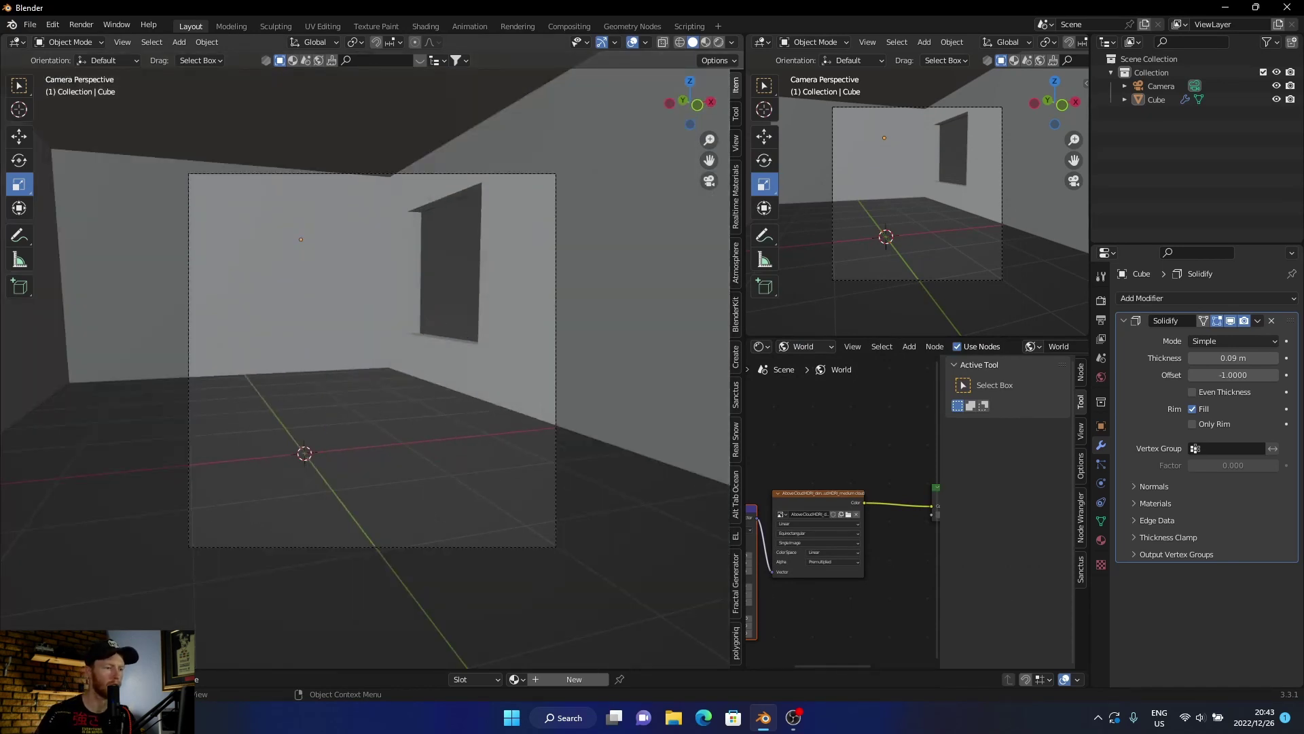
{"action": "middle_click_drag", "start_coordinate": [408, 340], "coordinate": [437, 341]}
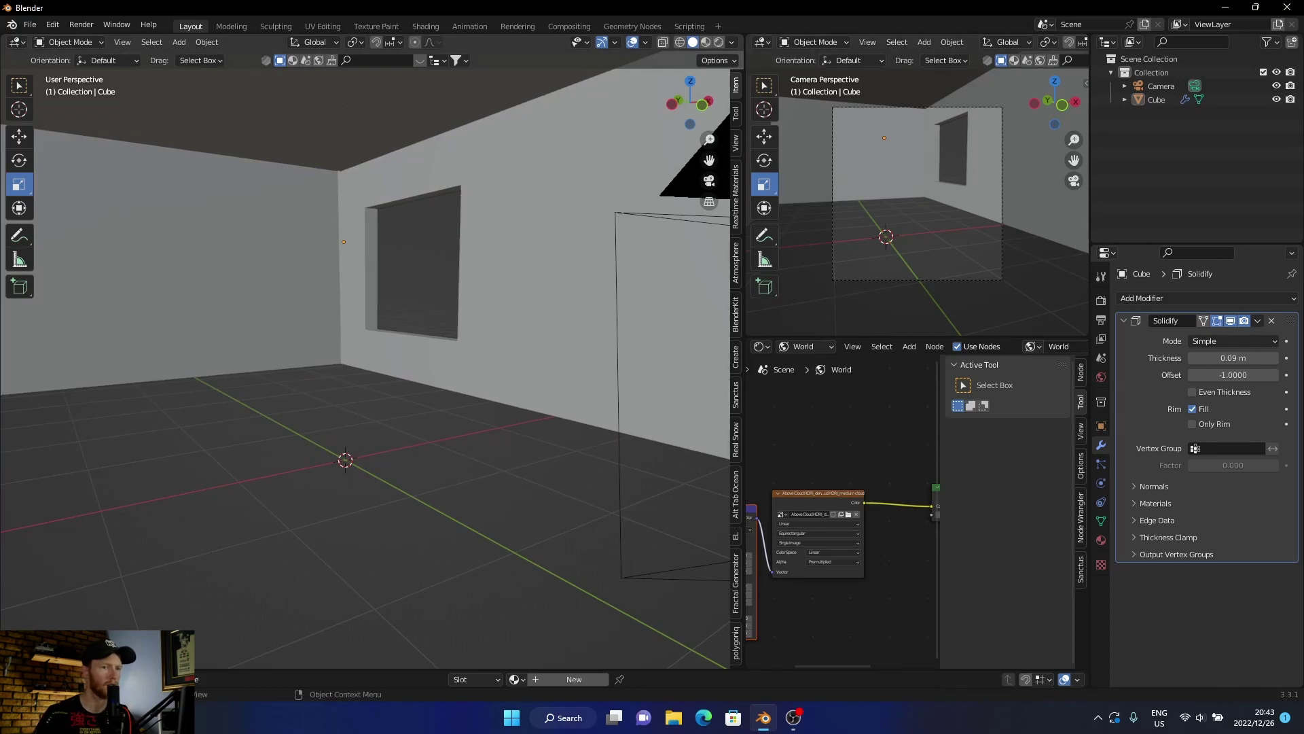
{"action": "left_click", "coordinate": [1162, 86]}
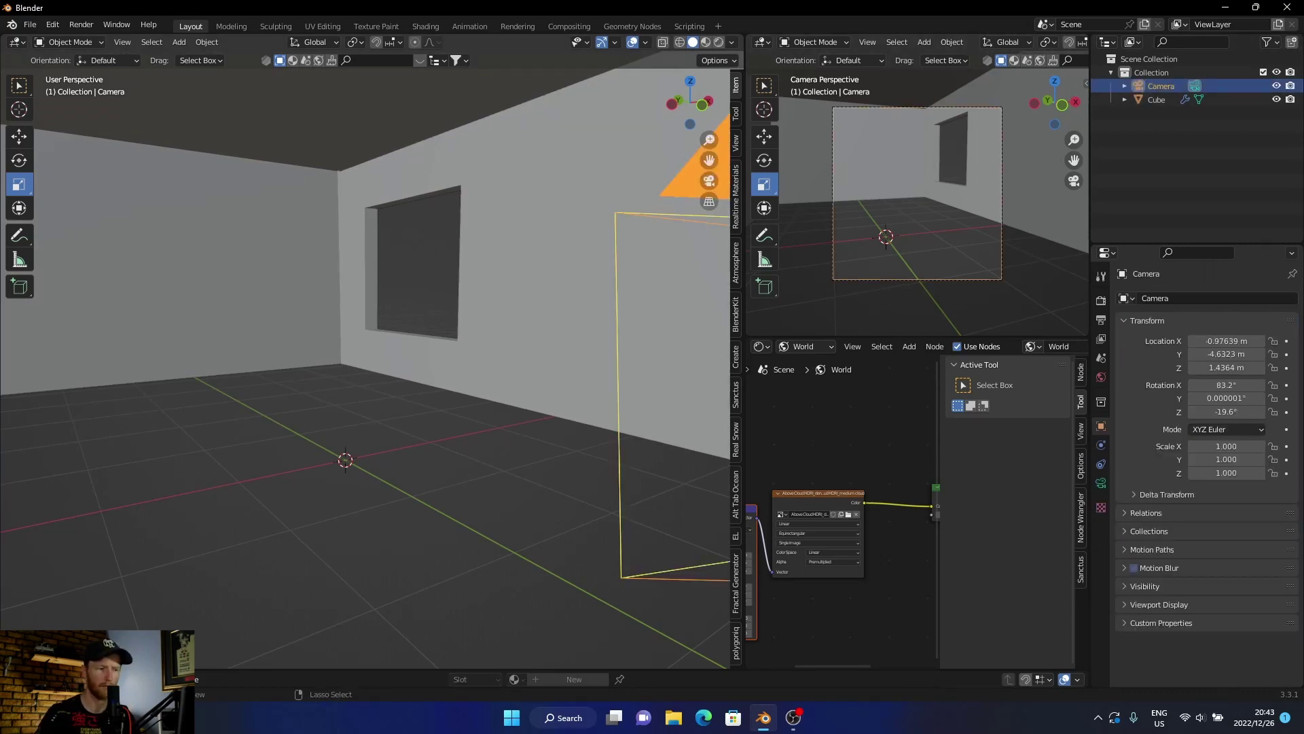
{"action": "key", "text": "ctrl+alt+KP_0"}
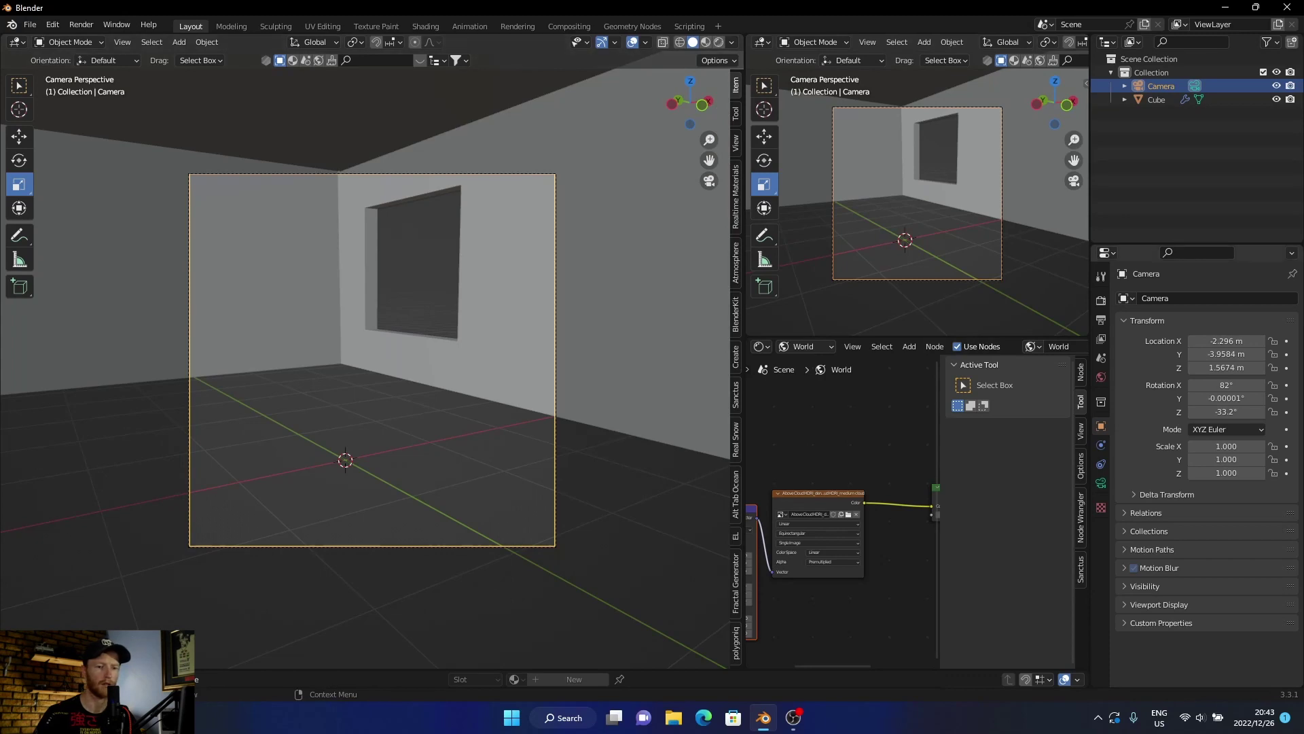
Set the camera's focal length to 37 mm
{"action": "left_click", "coordinate": [1101, 483]}
{"action": "left_click", "coordinate": [1233, 364]}
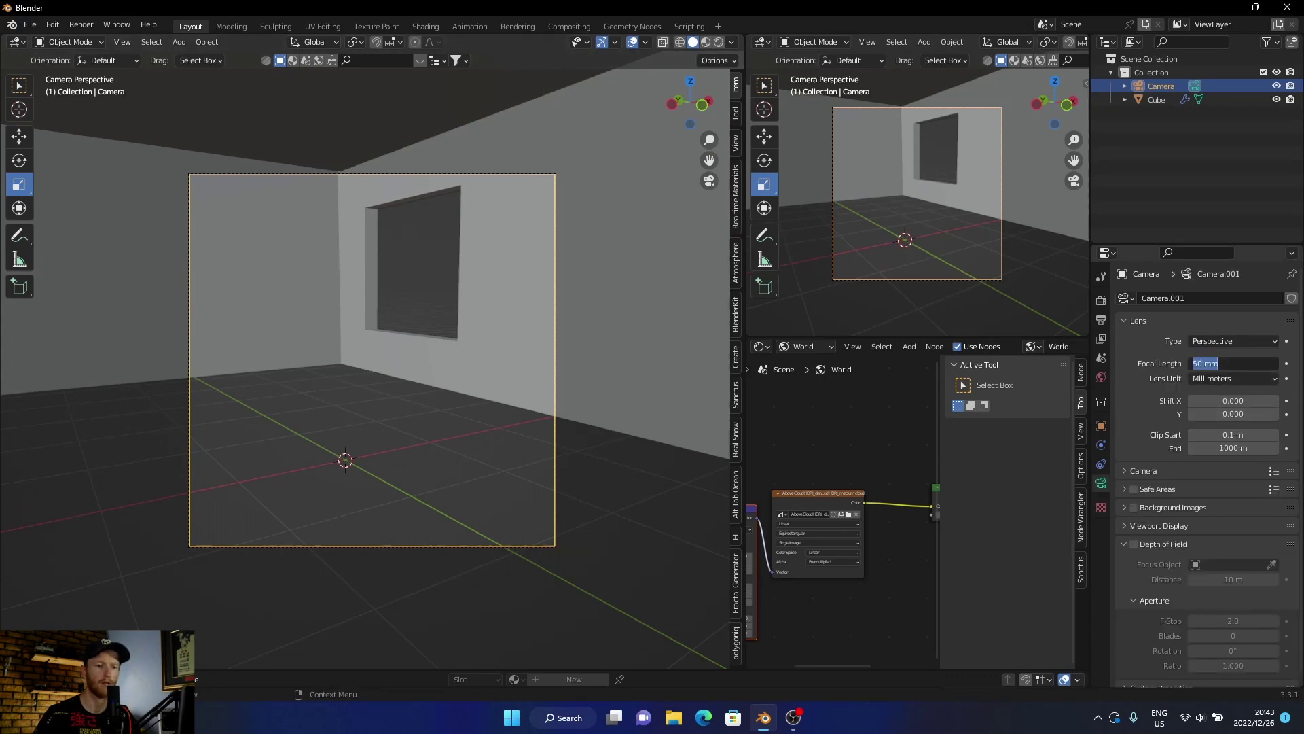
{"action": "left_click", "coordinate": [1228, 363]}
{"action": "key", "text": "Escape"}
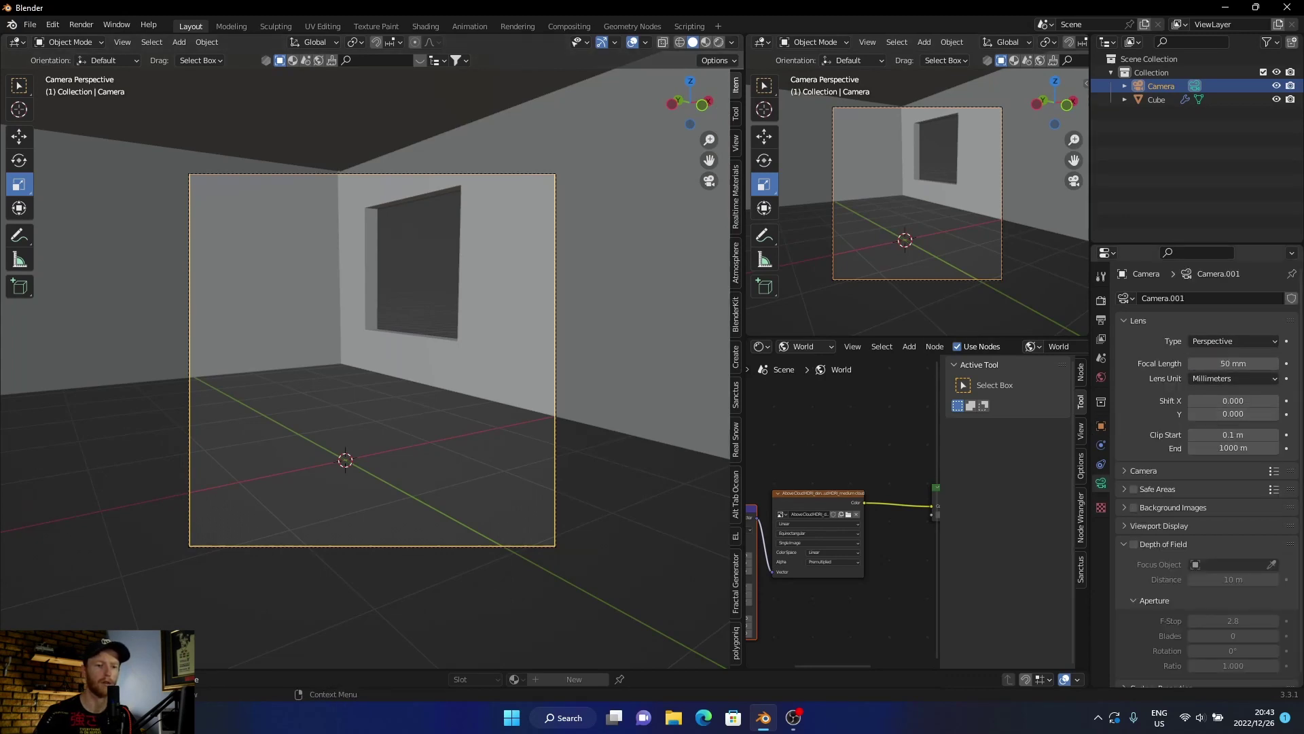
{"action": "left_click_drag", "start_coordinate": [1233, 364], "coordinate": [1192, 364]}
{"action": "left_click", "coordinate": [1193, 364]}
{"action": "left_click", "coordinate": [1193, 363]}
{"action": "left_click", "coordinate": [1193, 363]}
{"action": "left_click", "coordinate": [1193, 364]}
{"action": "left_click", "coordinate": [1193, 363]}
{"action": "left_click", "coordinate": [1193, 363]}
{"action": "left_click", "coordinate": [1193, 363]}
{"action": "left_click", "coordinate": [1193, 363]}
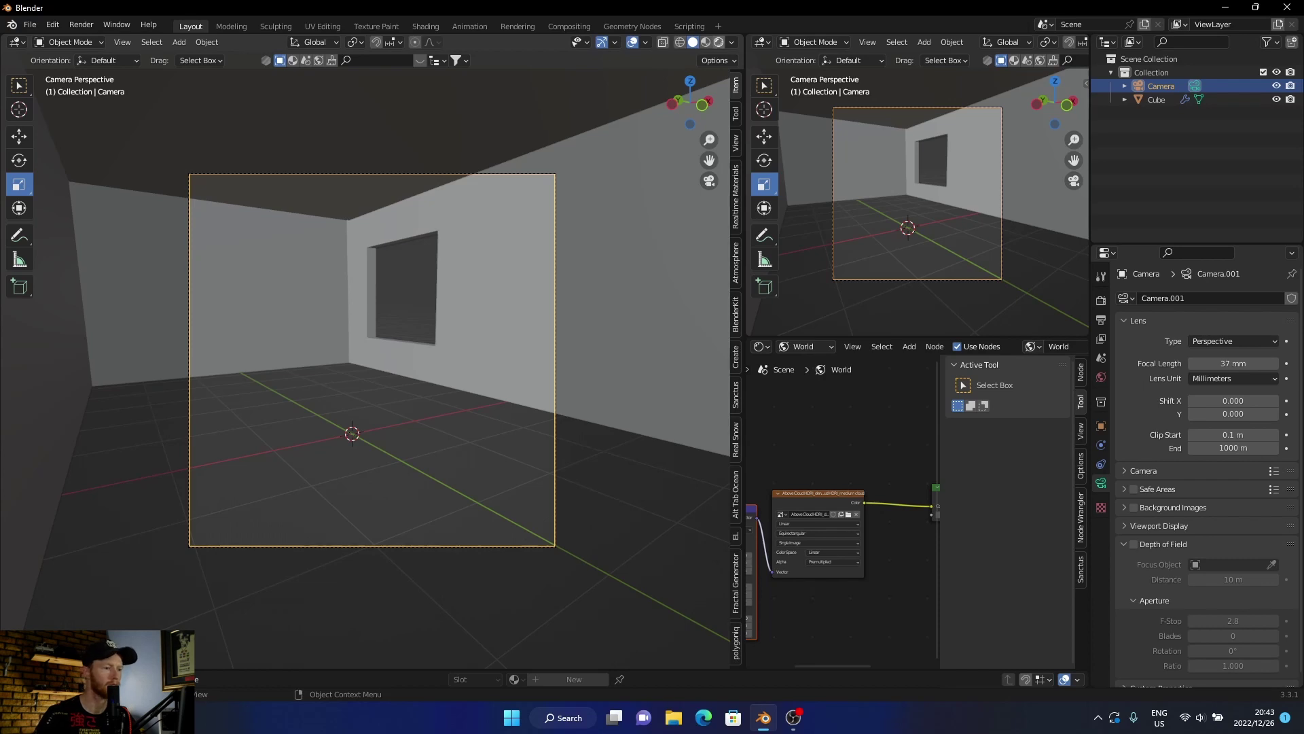
Preview the room in rendered shading and rotate the sky mapping about Z, trying 90° before setting 120°
{"action": "left_click", "coordinate": [719, 42]}
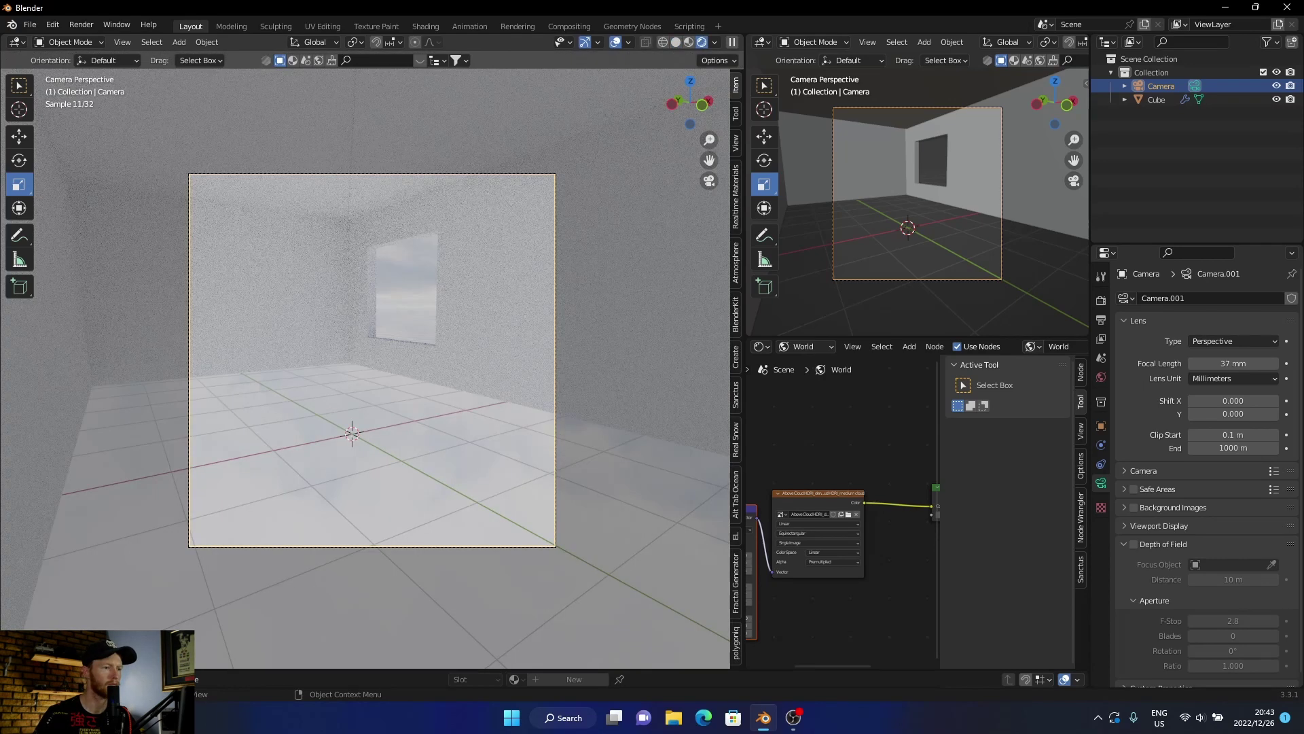
{"action": "scroll", "coordinate": [372, 360], "scroll_direction": "up", "scroll_amount": 1}
{"action": "scroll", "coordinate": [371, 360], "scroll_direction": "up", "scroll_amount": 1}
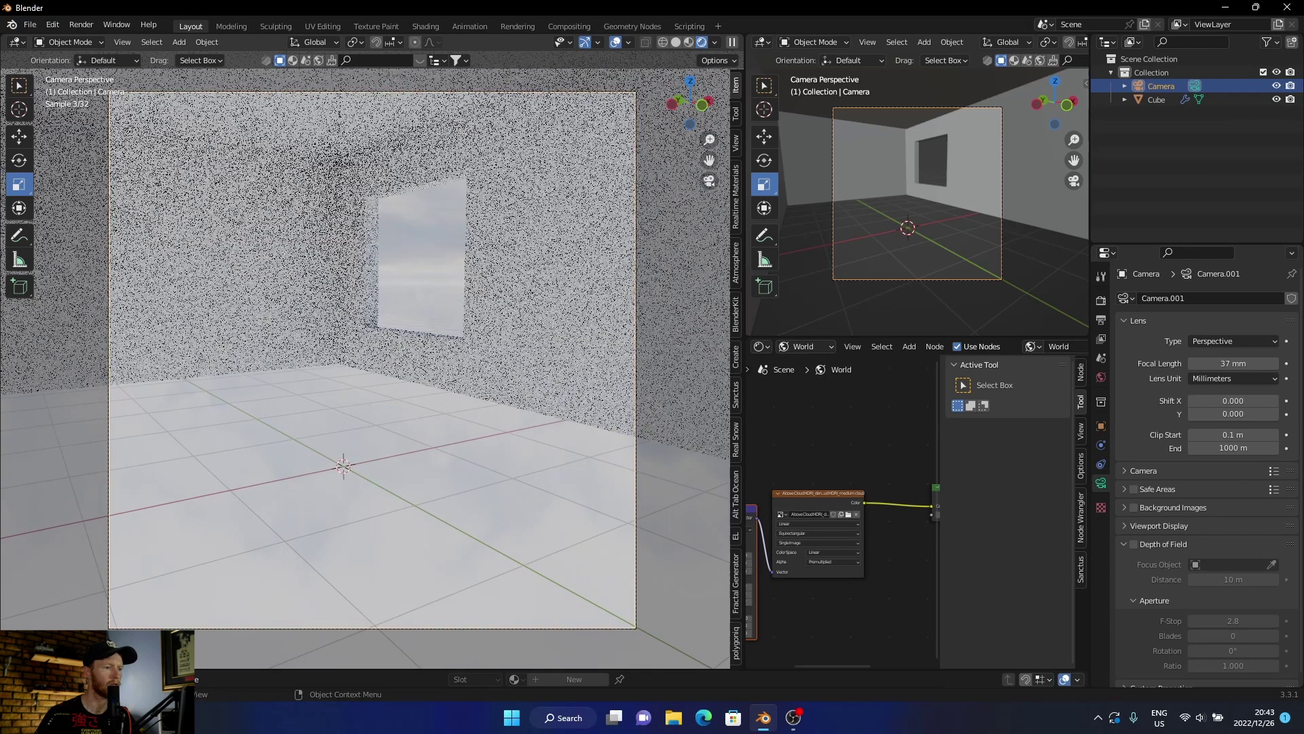
{"action": "middle_click_drag", "start_coordinate": [832, 514], "coordinate": [927, 485]}
{"action": "left_click", "coordinate": [825, 573]}
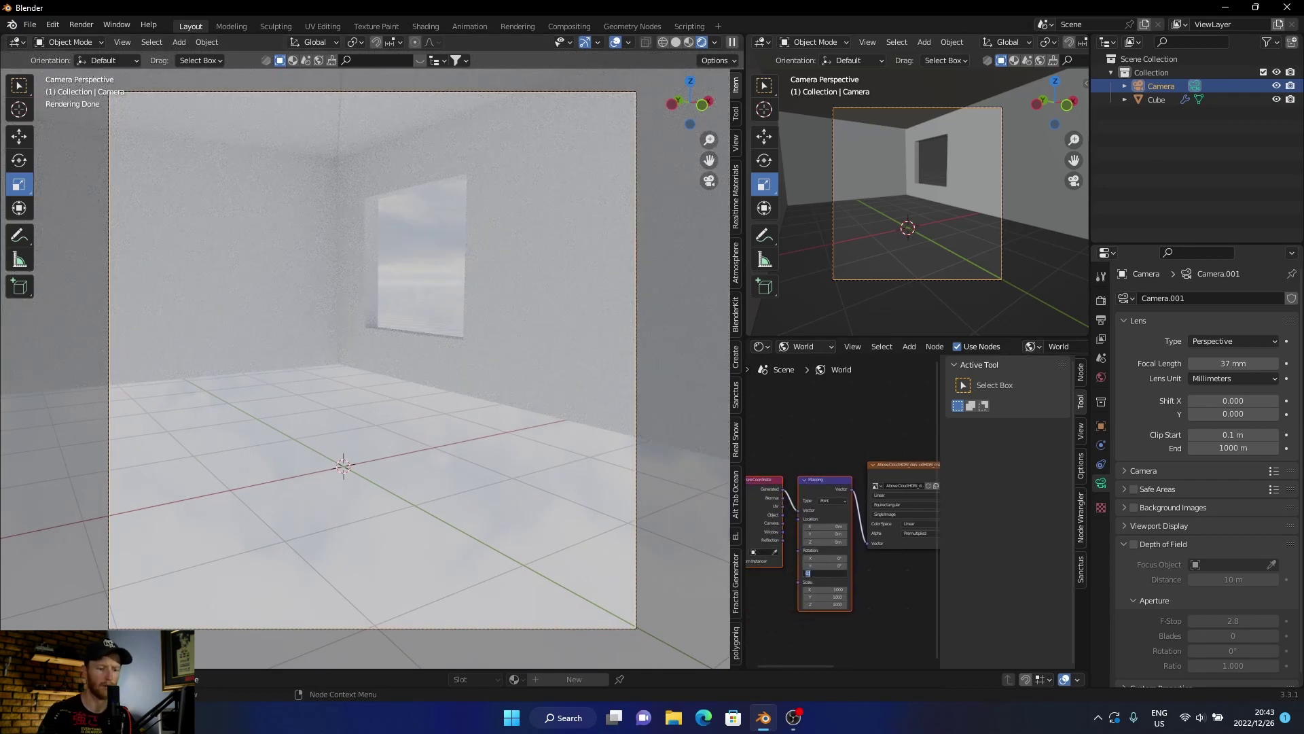
{"action": "type", "text": "90"}
{"action": "key", "text": "Return"}
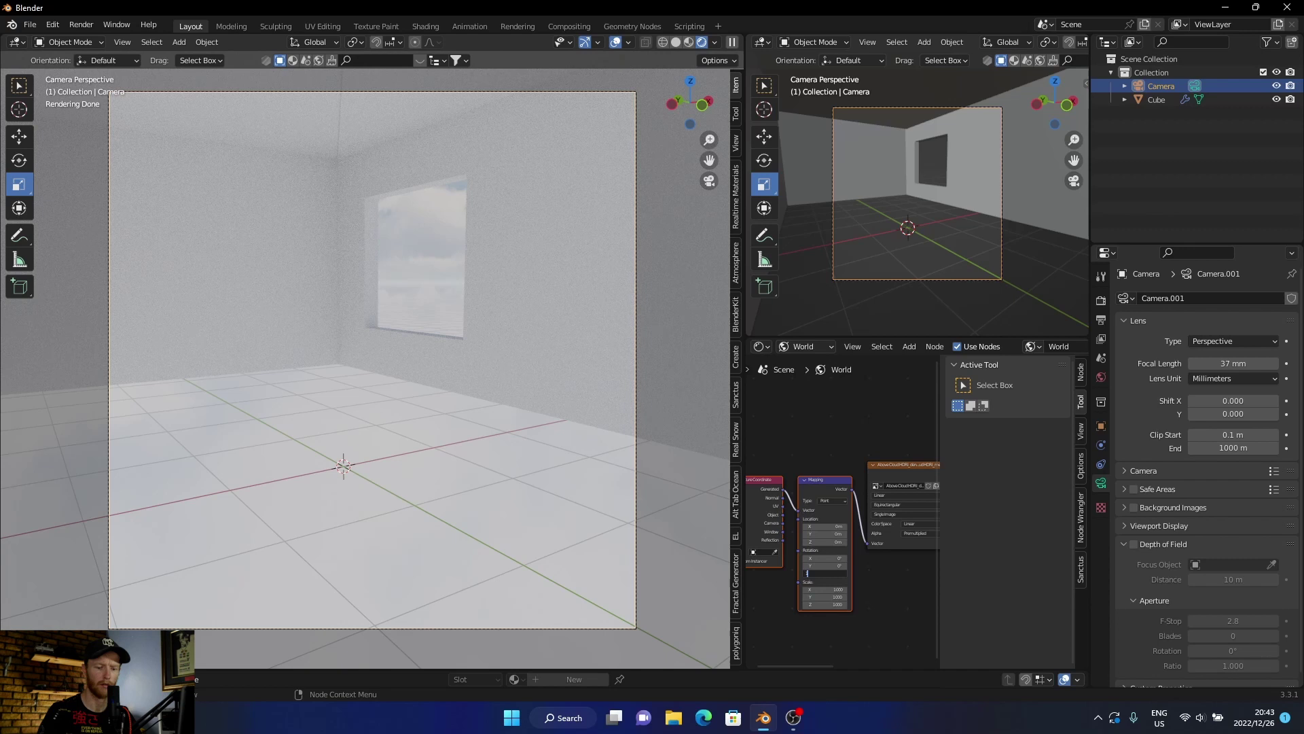
{"action": "type", "text": "120"}
{"action": "key", "text": "Return"}
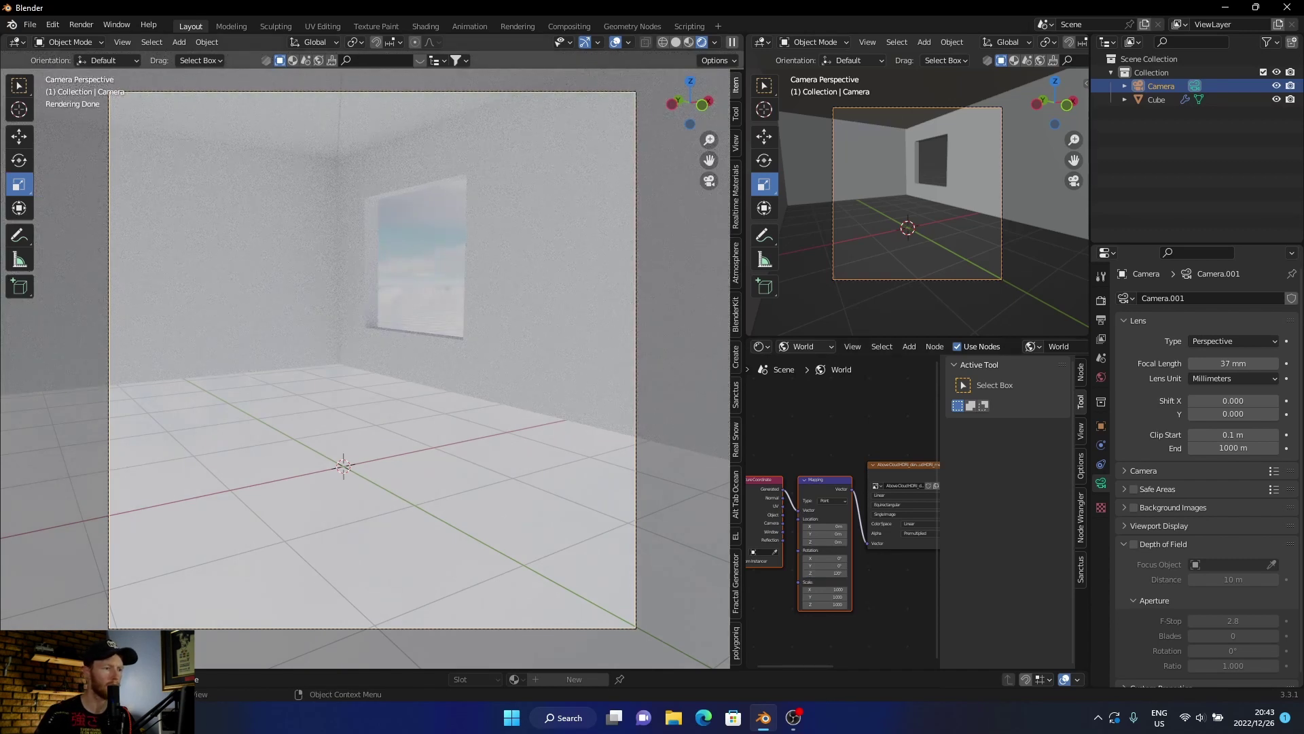
Turn off the overlays in the large camera view and return it to solid shading
{"action": "key", "text": "shift+alt+z"}
{"action": "key", "text": "z"}
{"action": "key", "text": "6"}
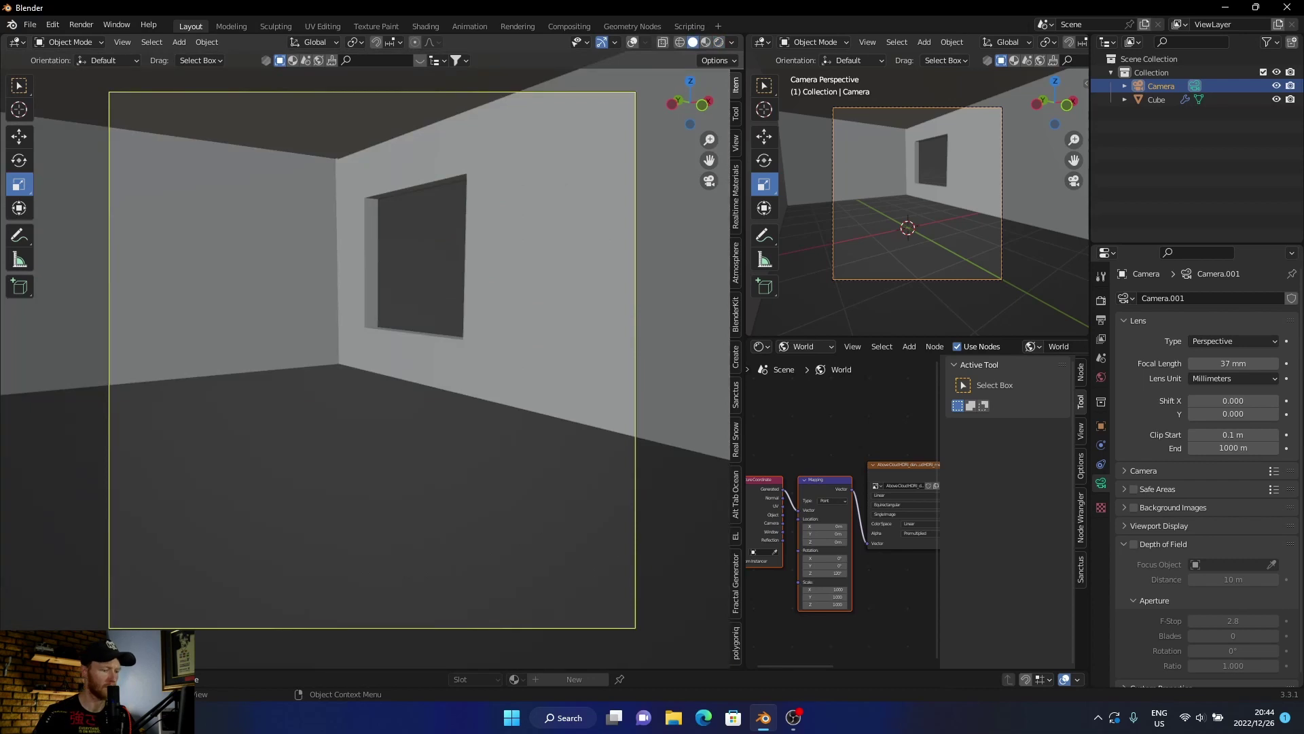
Add a plane at the room's floor and scale it up to about 12.1 m square
{"action": "middle_click_drag", "start_coordinate": [381, 354], "coordinate": [373, 359]}
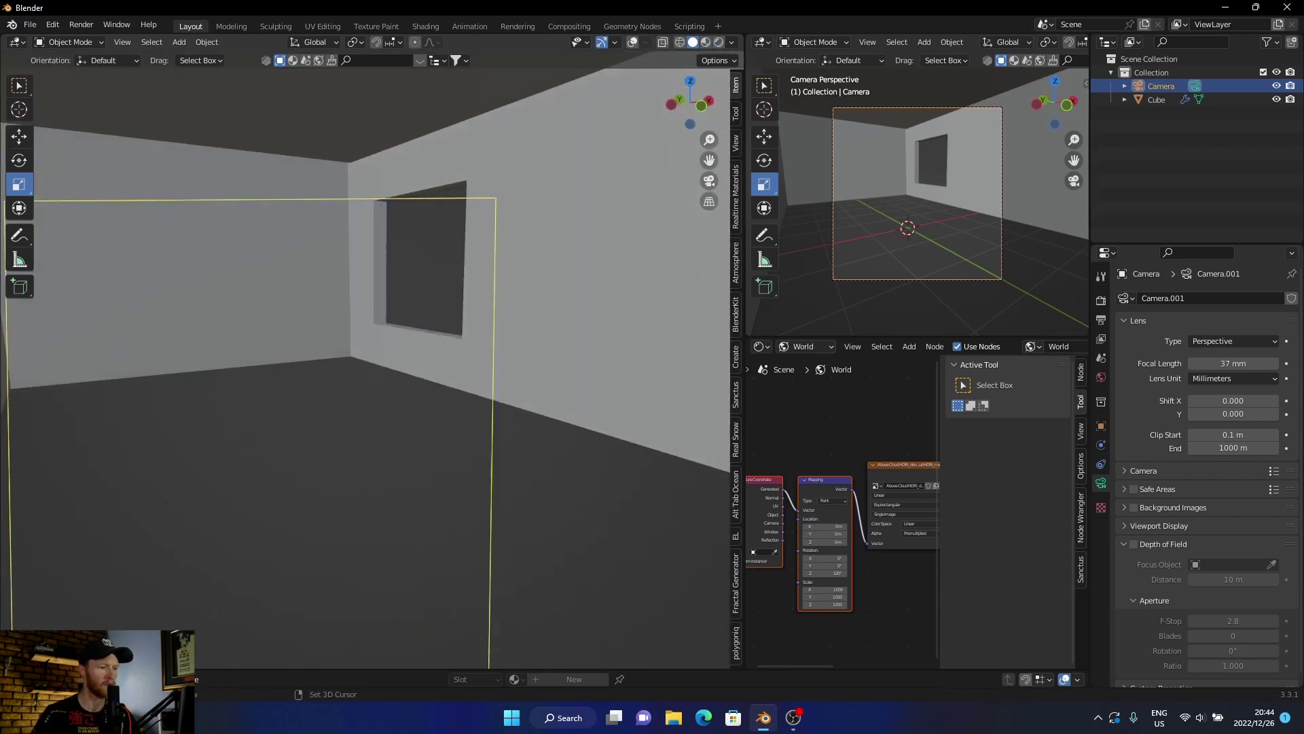
{"action": "key", "text": "shift+a"}
{"action": "mouse_move", "coordinate": [268, 410]}
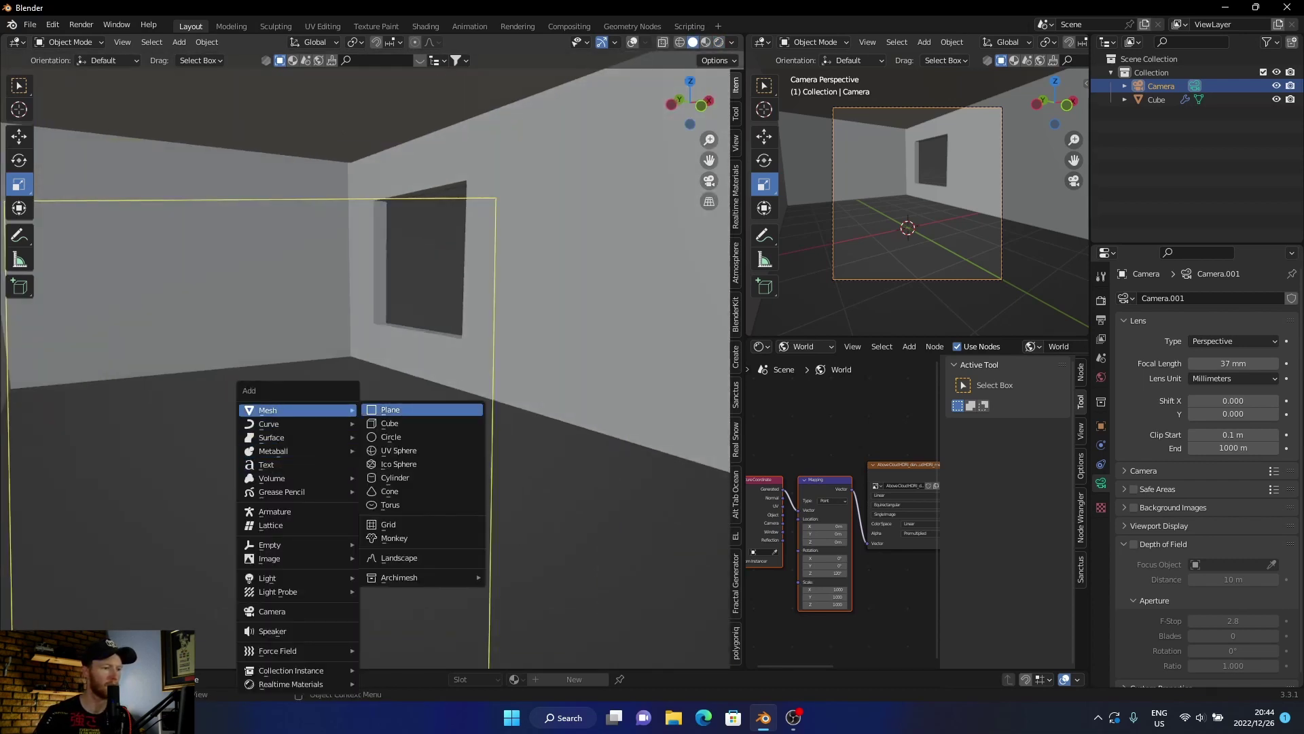
{"action": "left_click", "coordinate": [391, 410]}
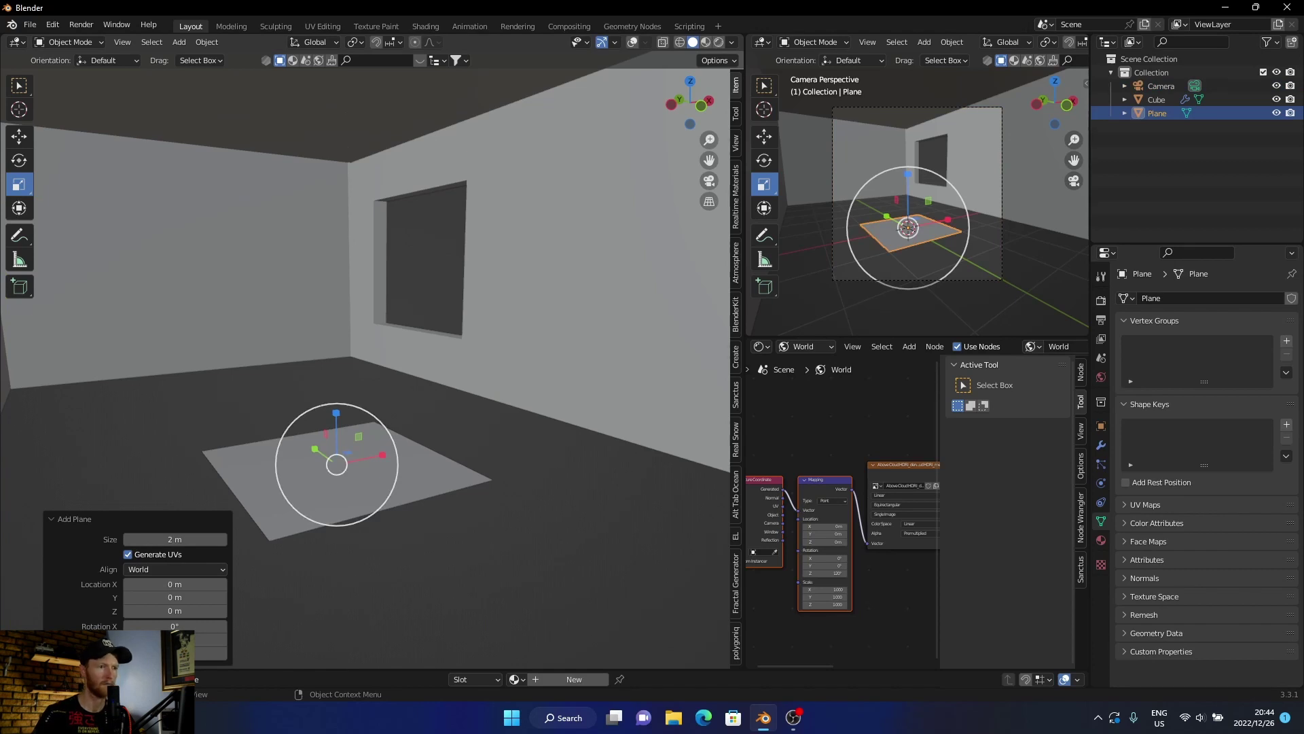
{"action": "key", "text": "shift+alt+z"}
{"action": "key", "text": "s"}
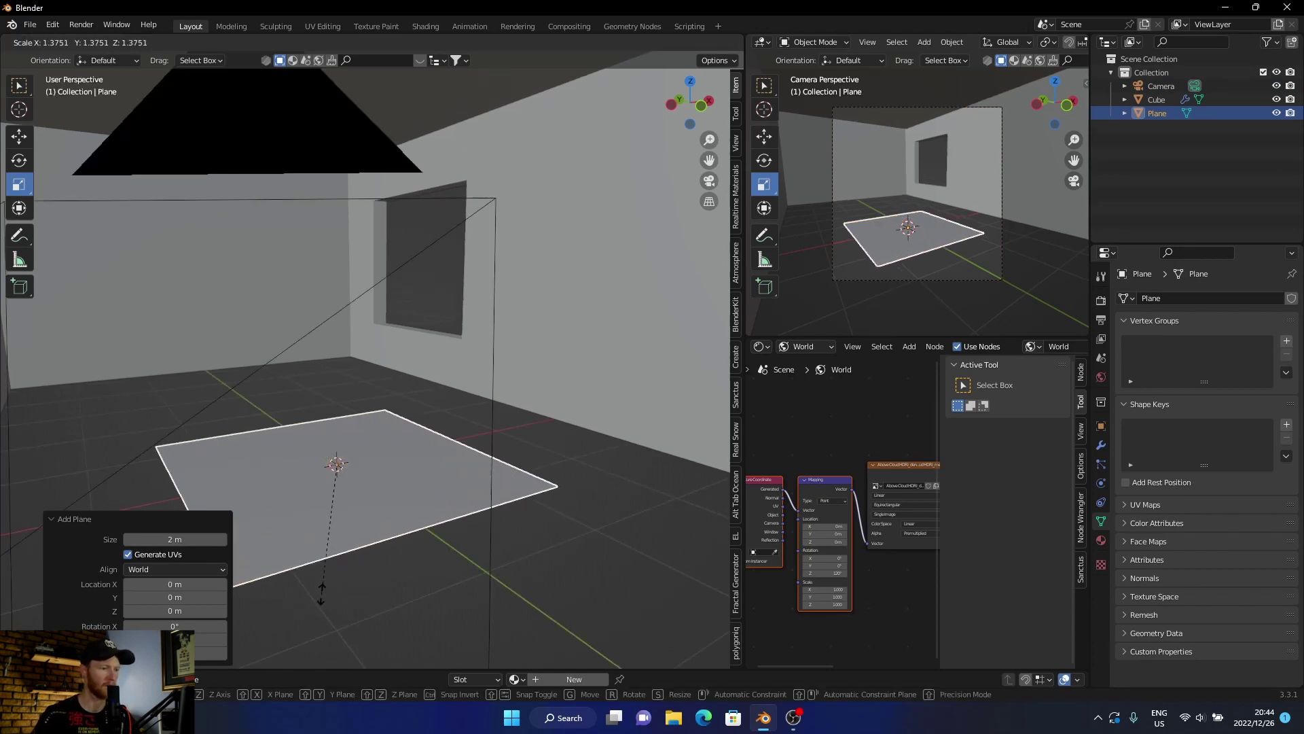
{"action": "left_click", "coordinate": [630, 132]}
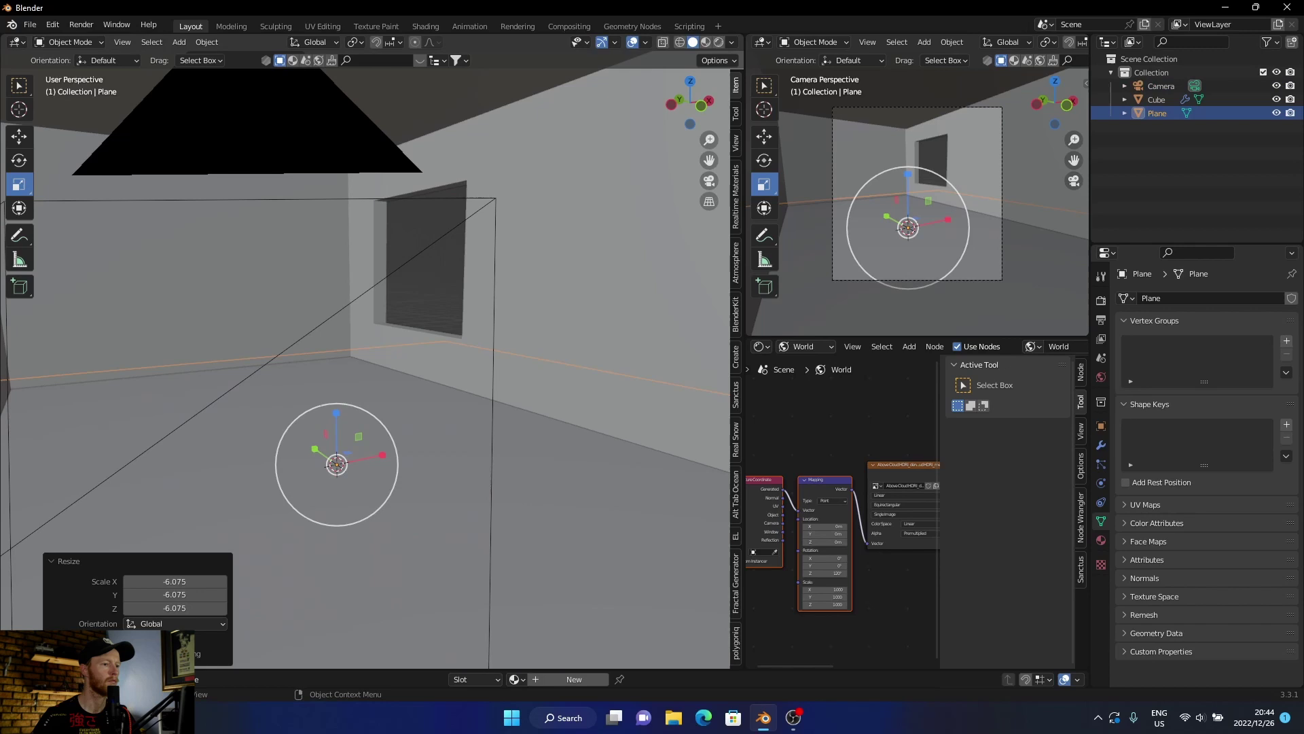
Scatter the botaniq grass system With flowers (D) from the grass category over the floor plane
{"action": "left_click", "coordinate": [496, 210]}
{"action": "scroll", "coordinate": [367, 367], "scroll_direction": "down", "scroll_amount": 8}
{"action": "scroll", "coordinate": [366, 367], "scroll_direction": "up", "scroll_amount": 6}
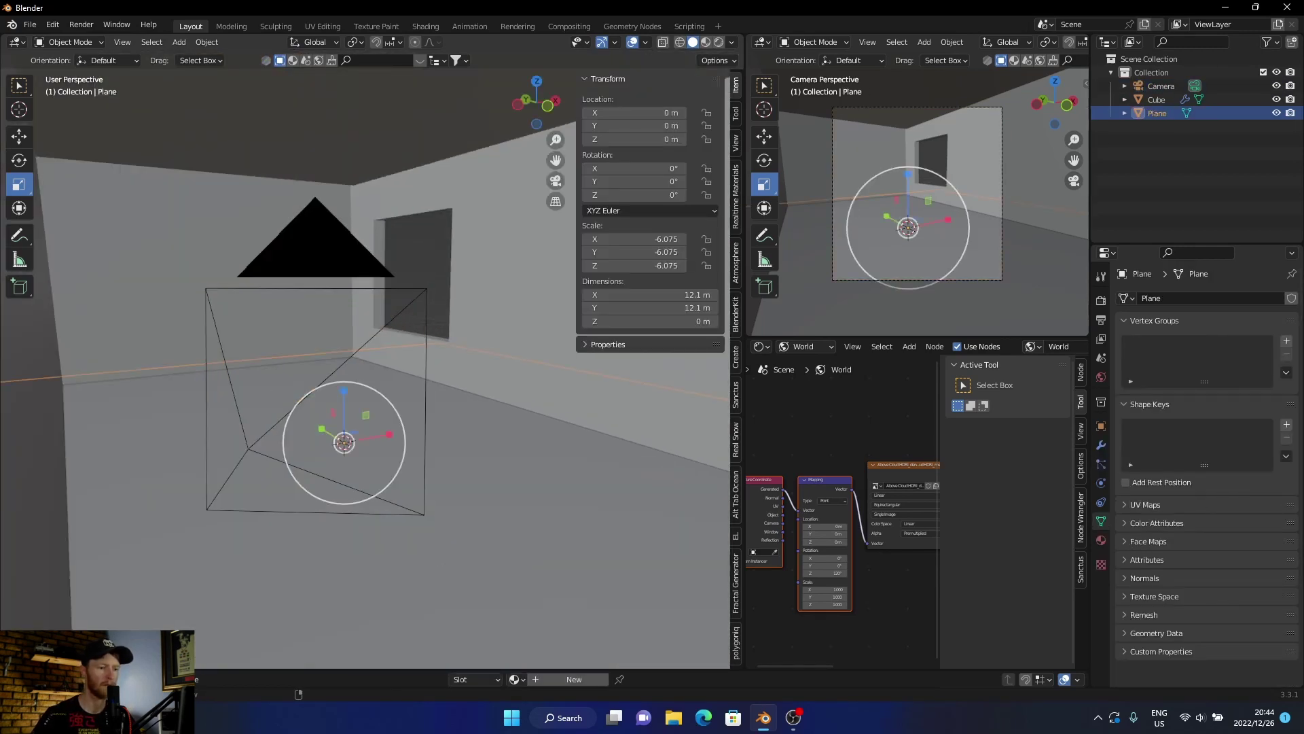
{"action": "left_click", "coordinate": [736, 643]}
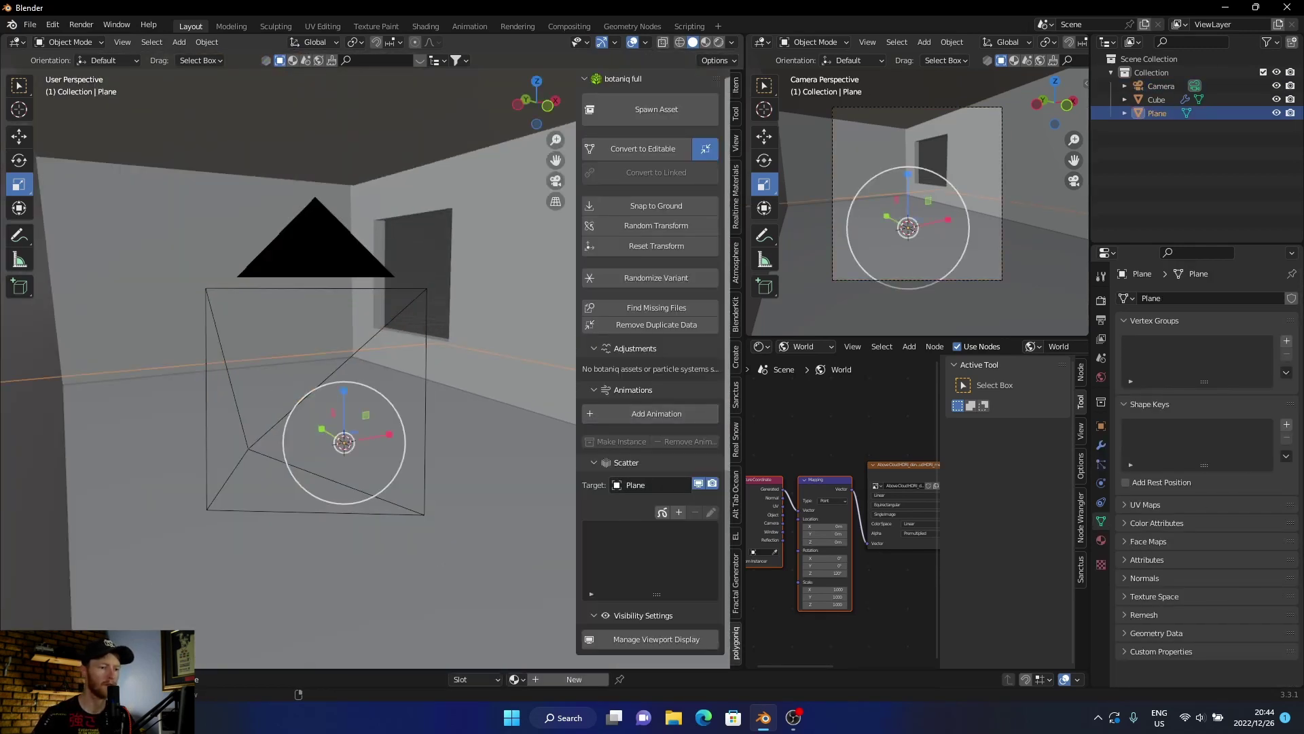
{"action": "left_click", "coordinate": [679, 511]}
{"action": "left_click", "coordinate": [680, 504]}
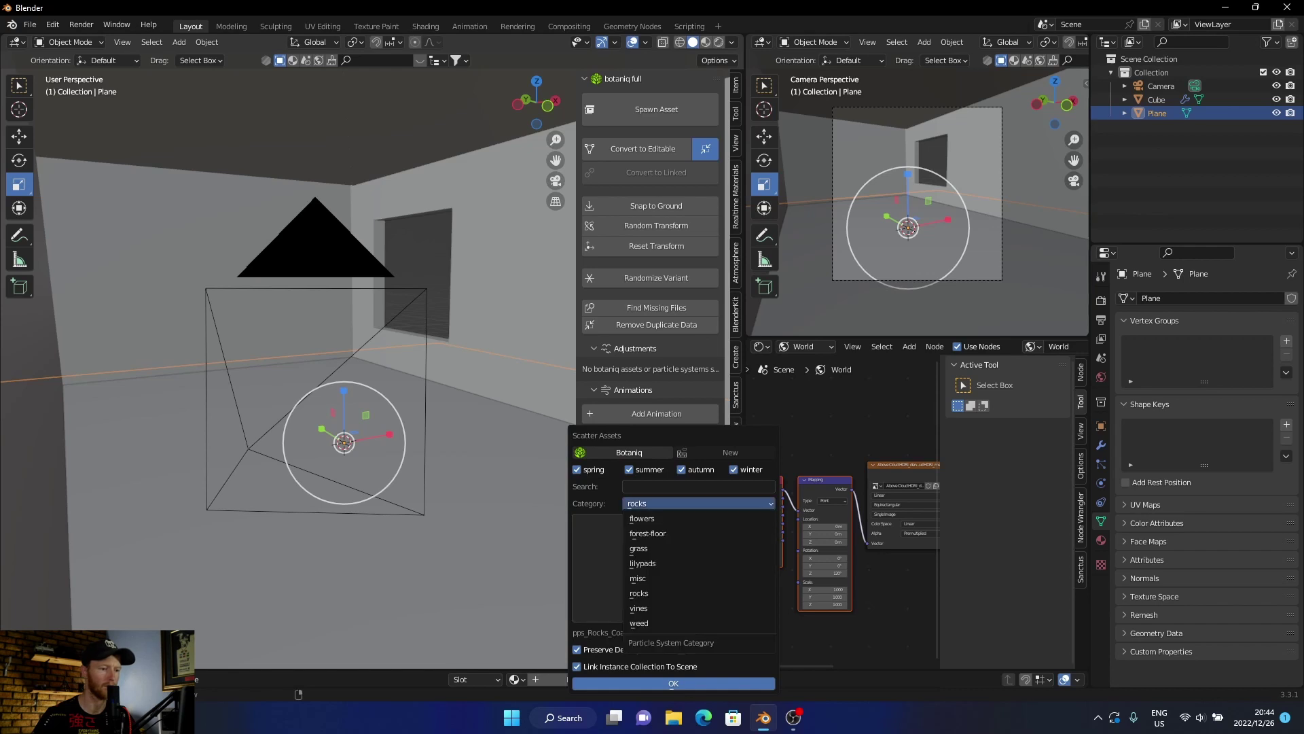
{"action": "left_click", "coordinate": [639, 548]}
{"action": "left_click", "coordinate": [673, 567]}
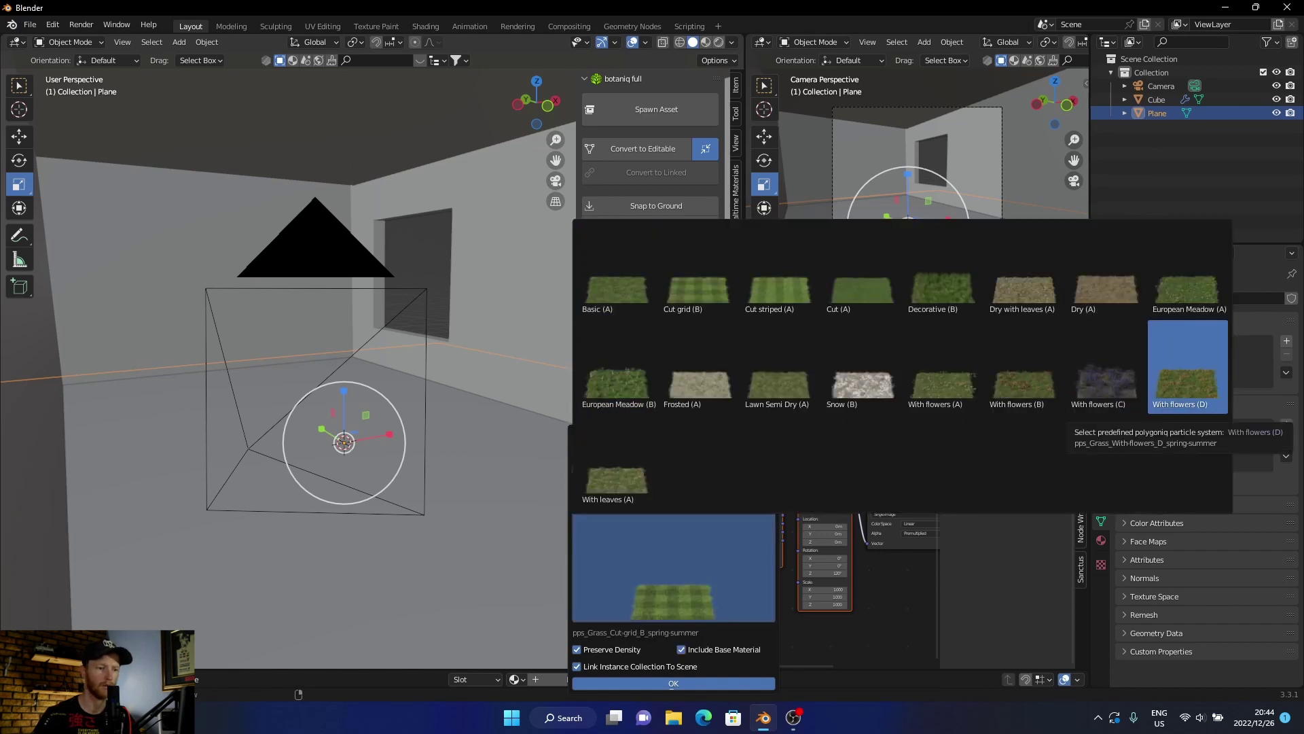
{"action": "left_click", "coordinate": [1188, 380]}
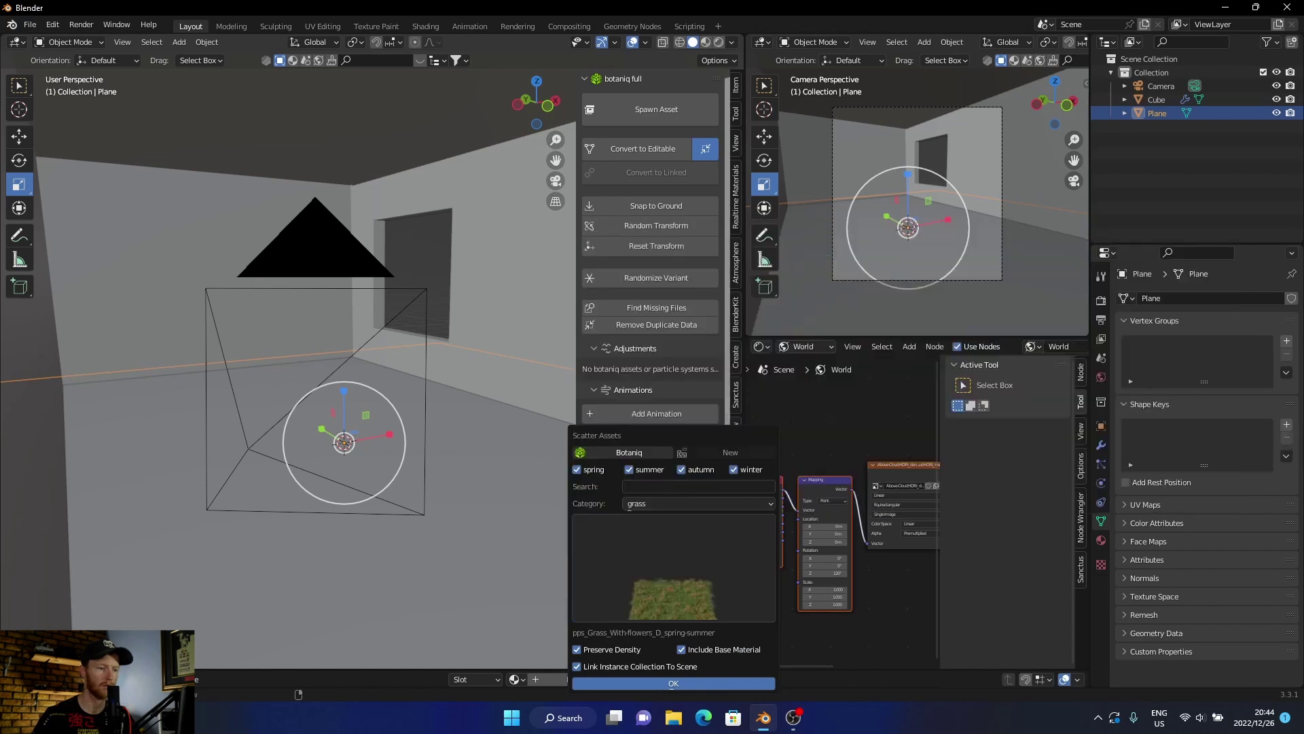
{"action": "left_click", "coordinate": [673, 683]}
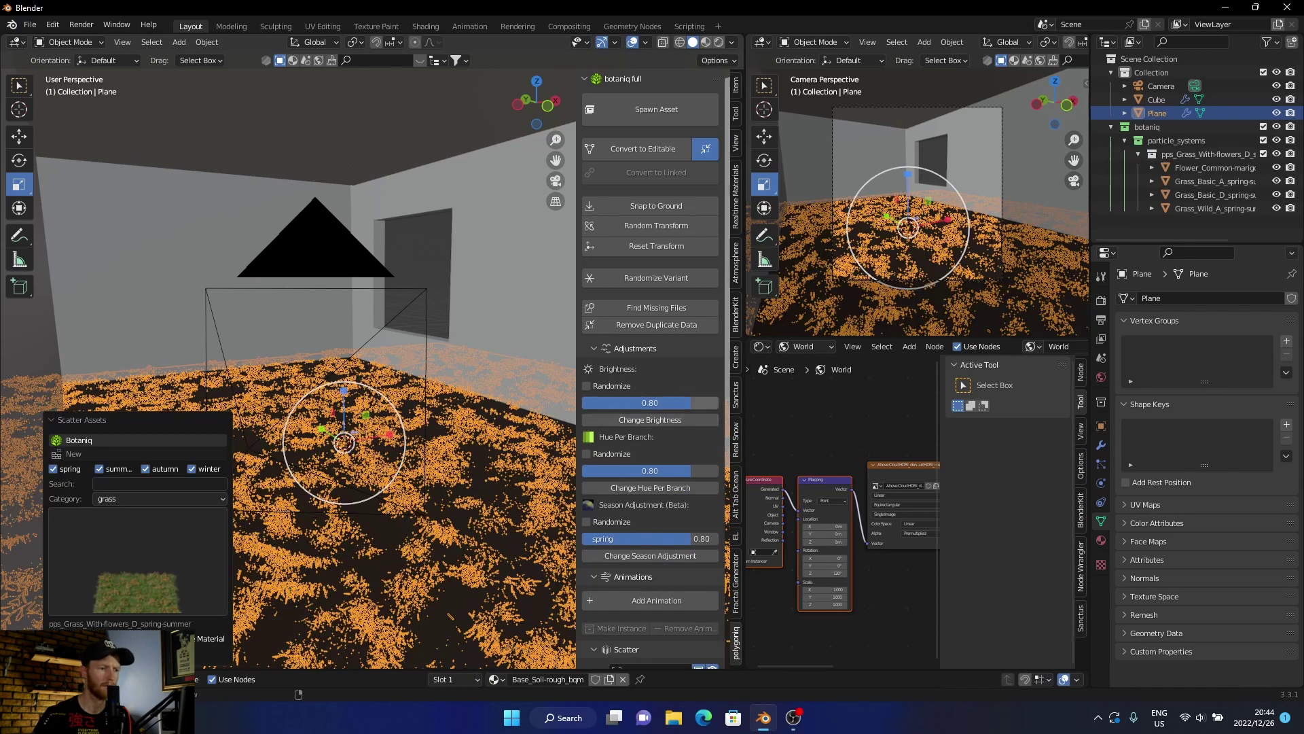
Set the scattered grass particles' scale to 1.920 and deselect the plane
{"action": "scroll", "coordinate": [650, 408], "scroll_direction": "down", "scroll_amount": 9}
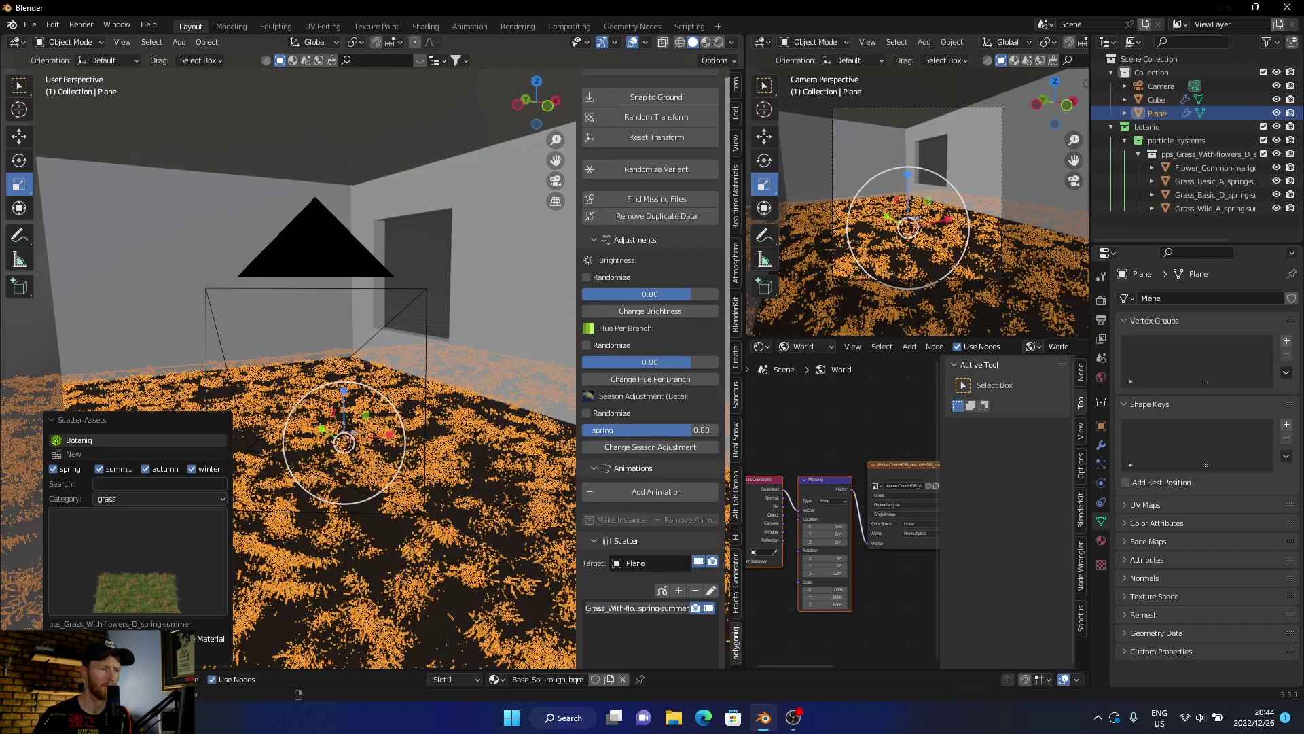
{"action": "scroll", "coordinate": [650, 544], "scroll_direction": "down", "scroll_amount": 3}
{"action": "left_click_drag", "start_coordinate": [650, 555], "coordinate": [768, 553]}
{"action": "left_click", "coordinate": [434, 143]}
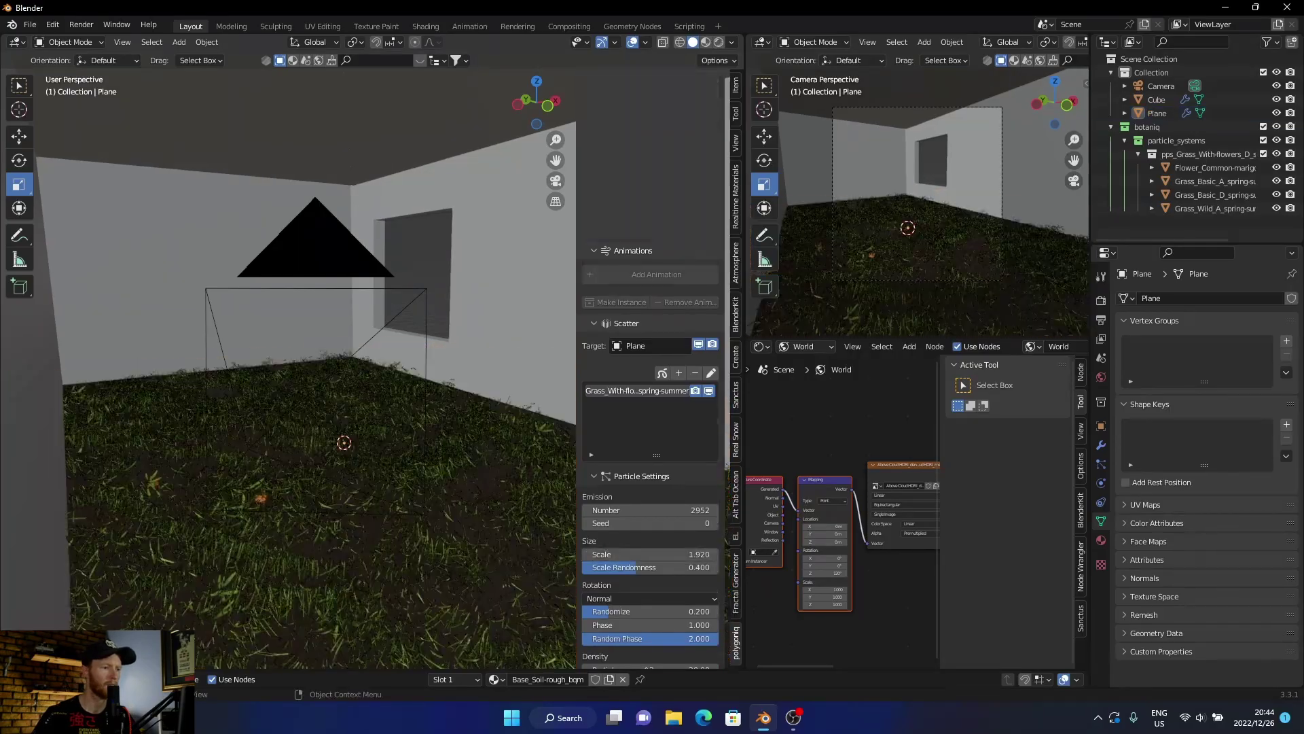
Rotate the grass plane 180° about the X axis so the grass and flowers grow upward
{"action": "scroll", "coordinate": [650, 407], "scroll_direction": "down", "scroll_amount": 9}
{"action": "middle_click_drag", "start_coordinate": [381, 353], "coordinate": [330, 338]}
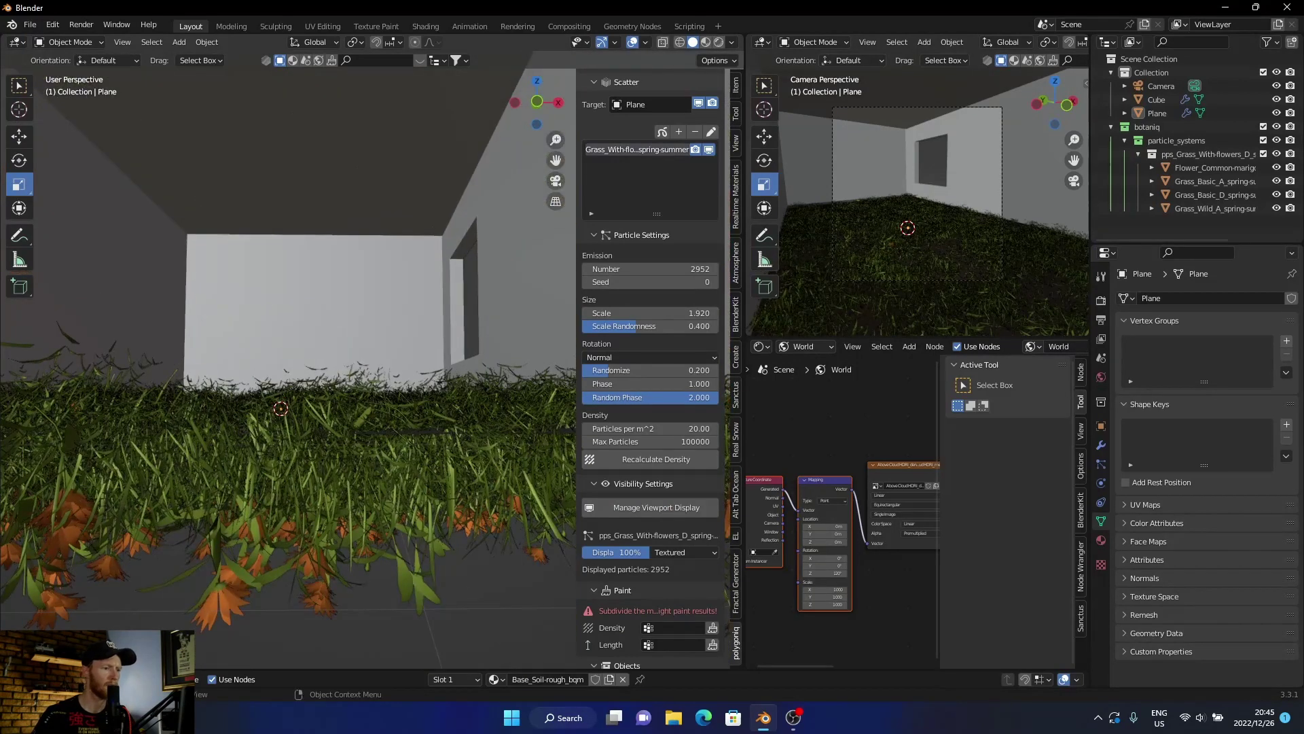
{"action": "left_click", "coordinate": [299, 448]}
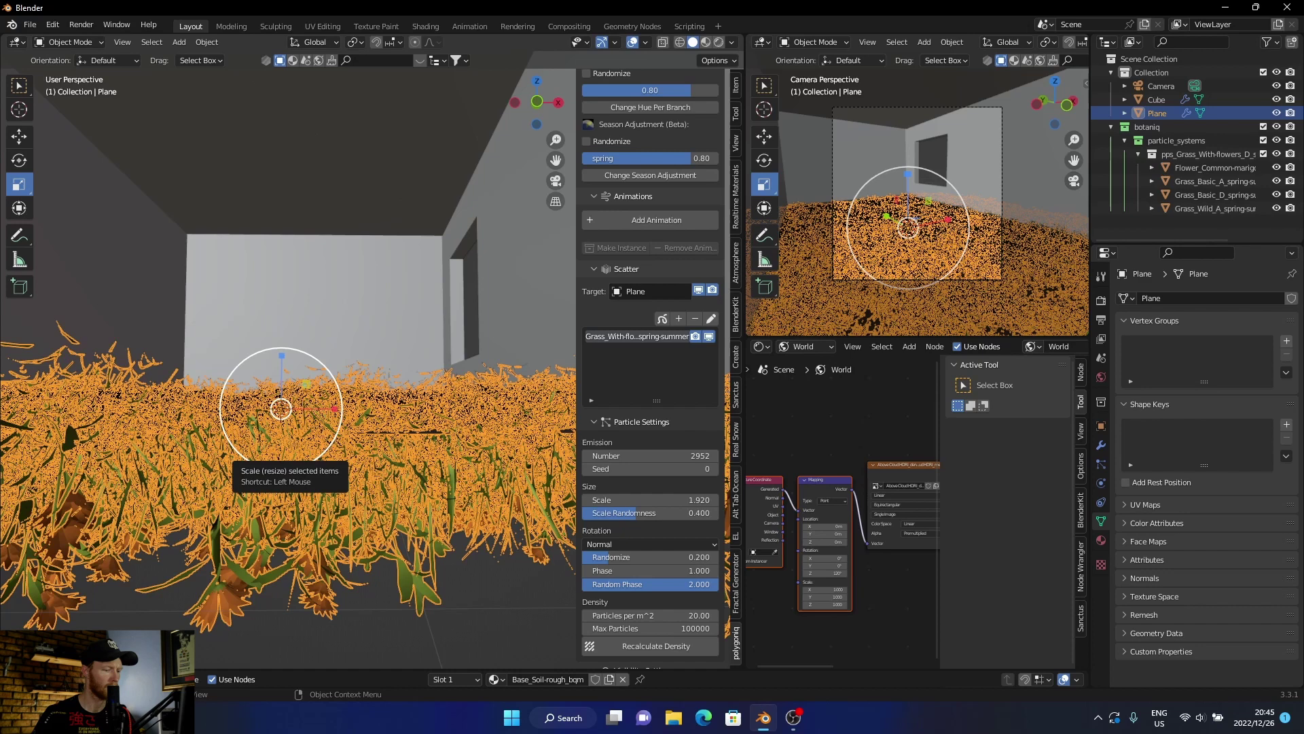
{"action": "type", "text": "r"}
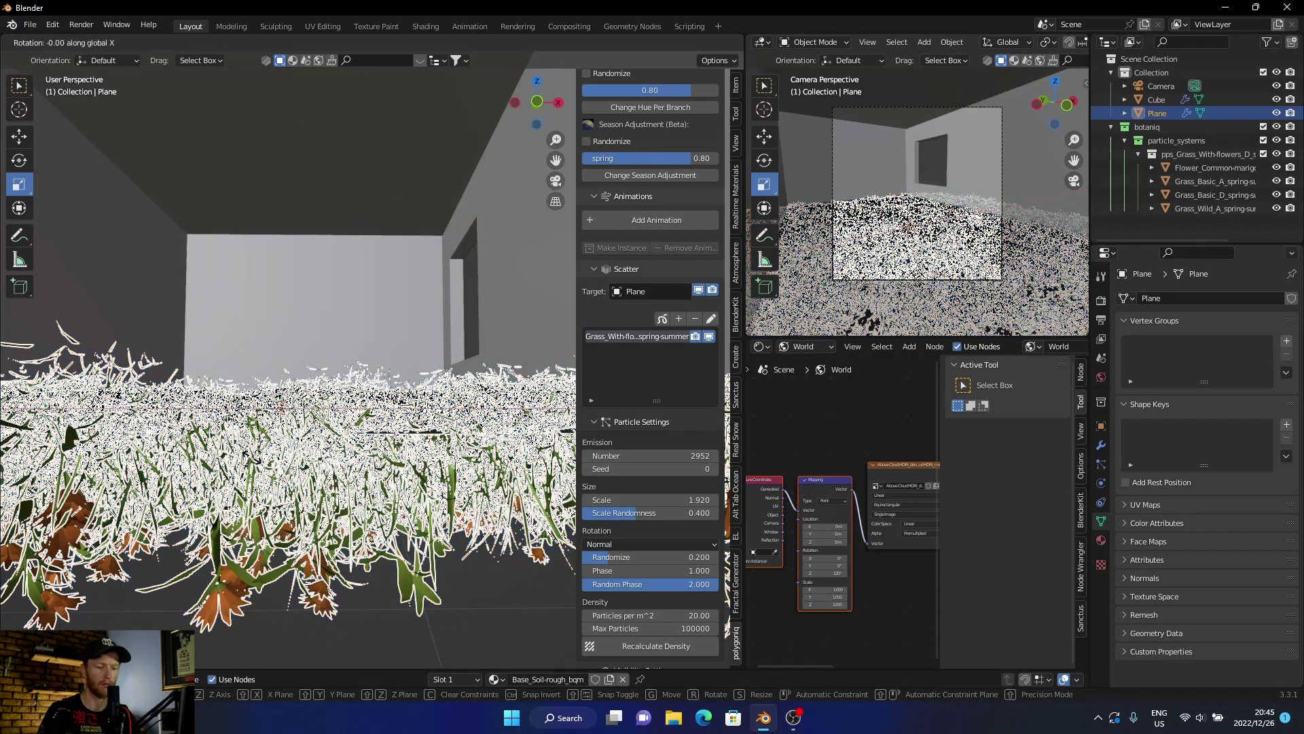
{"action": "type", "text": "x180"}
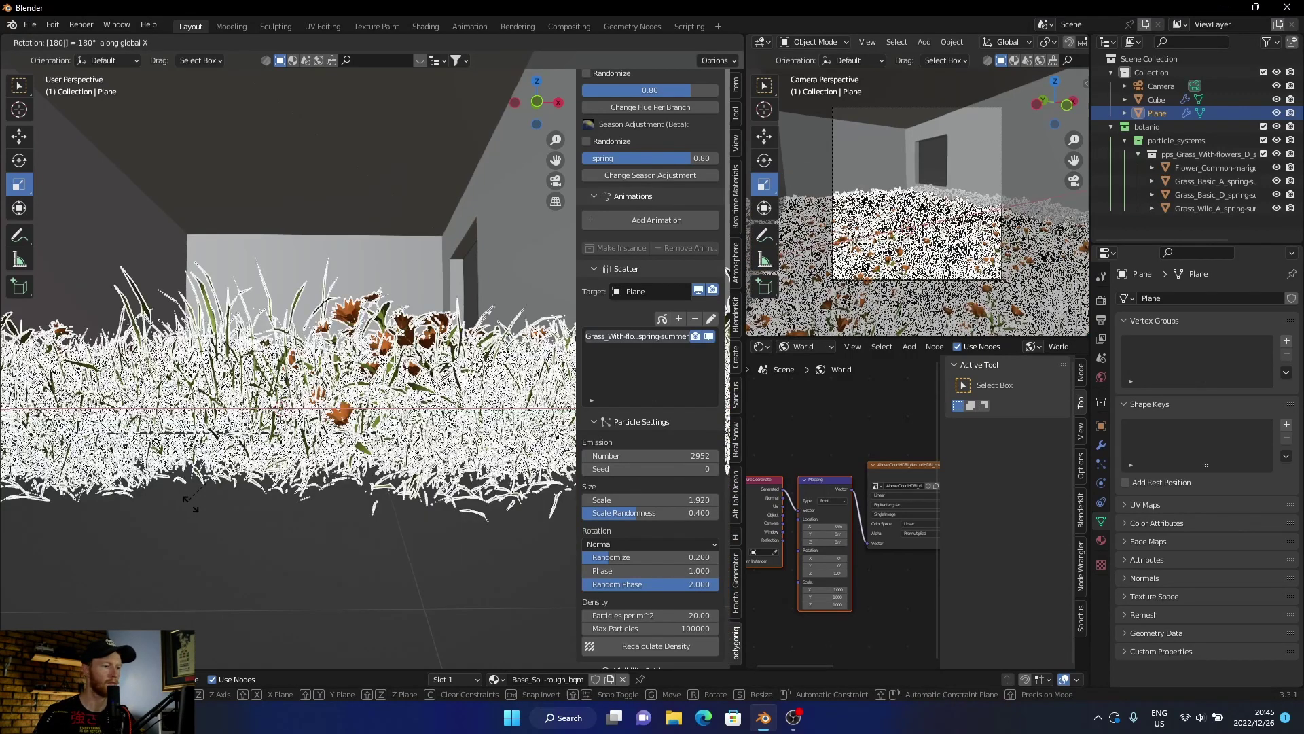
{"action": "left_click", "coordinate": [192, 500]}
{"action": "left_click", "coordinate": [189, 511]}
{"action": "middle_click_drag", "start_coordinate": [189, 511], "coordinate": [230, 540]}
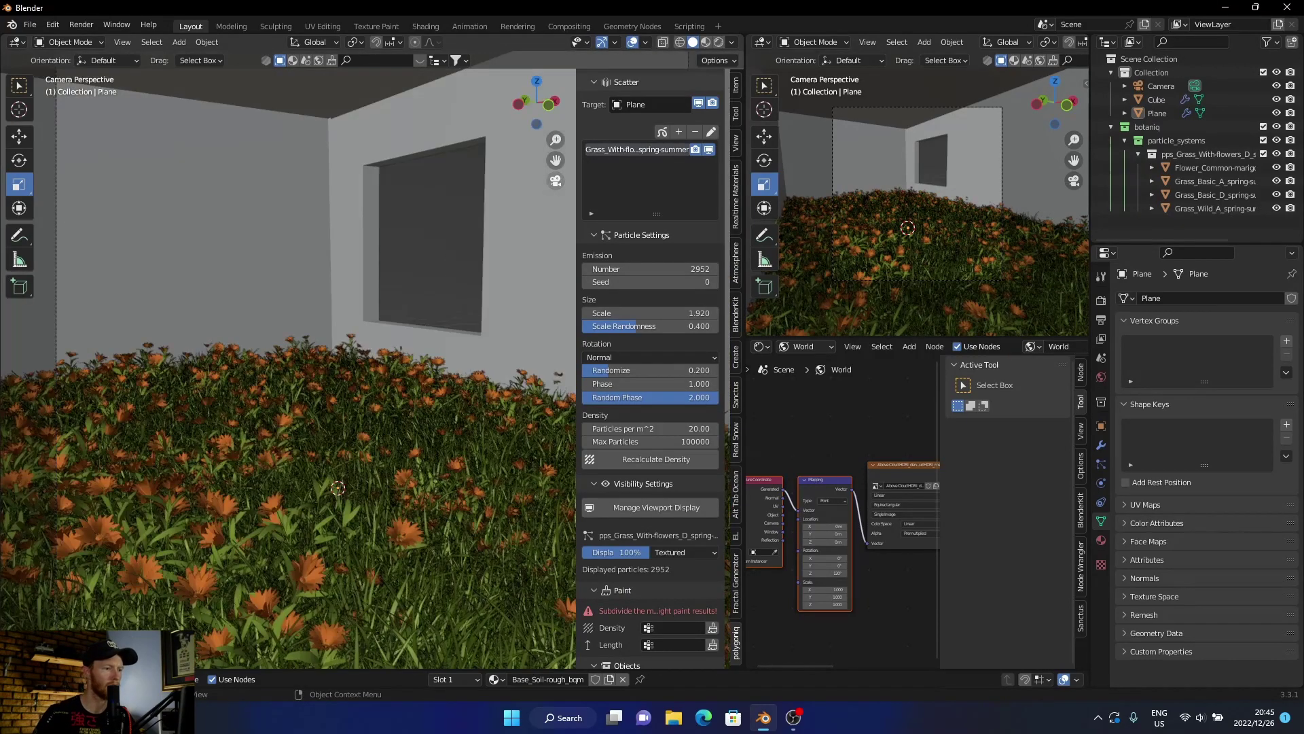
Check the flower-covered room through the camera in rendered shading and return to solid shading
{"action": "key", "text": "KP_0"}
{"action": "scroll", "coordinate": [371, 359], "scroll_direction": "up", "scroll_amount": 2}
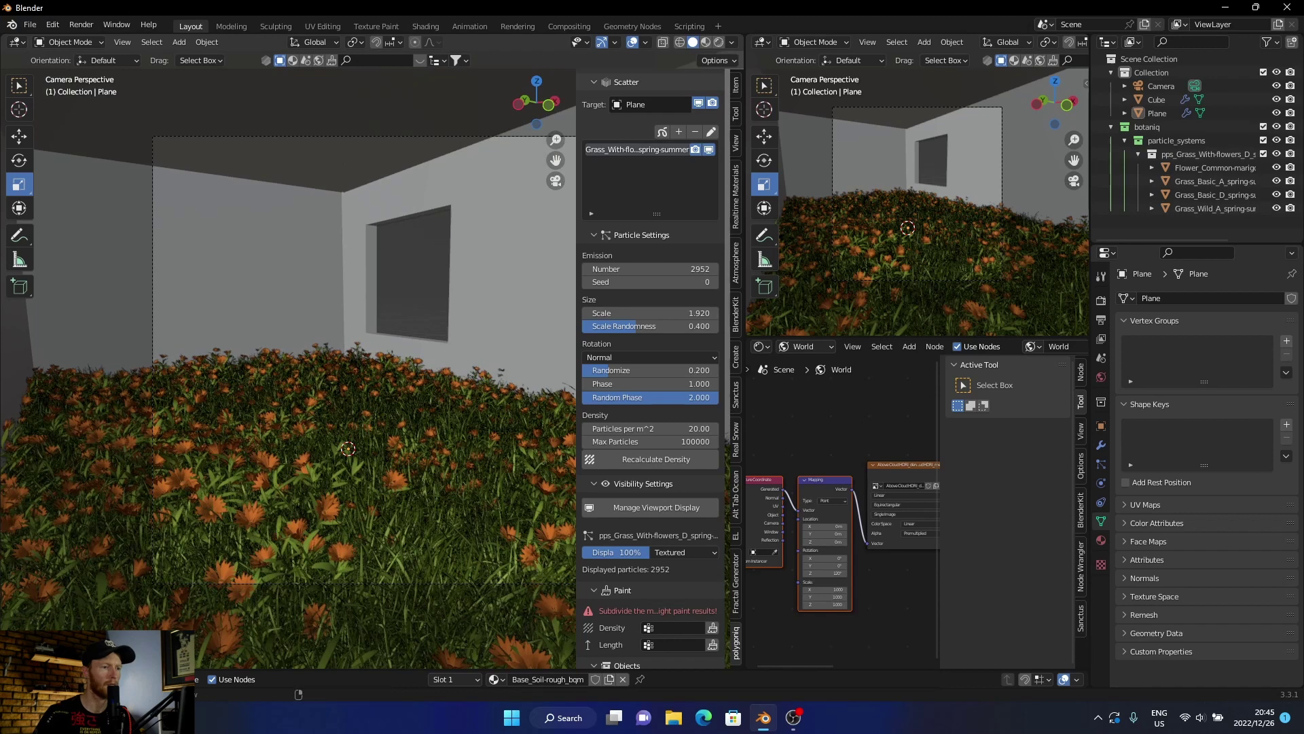
{"action": "key", "text": "n"}
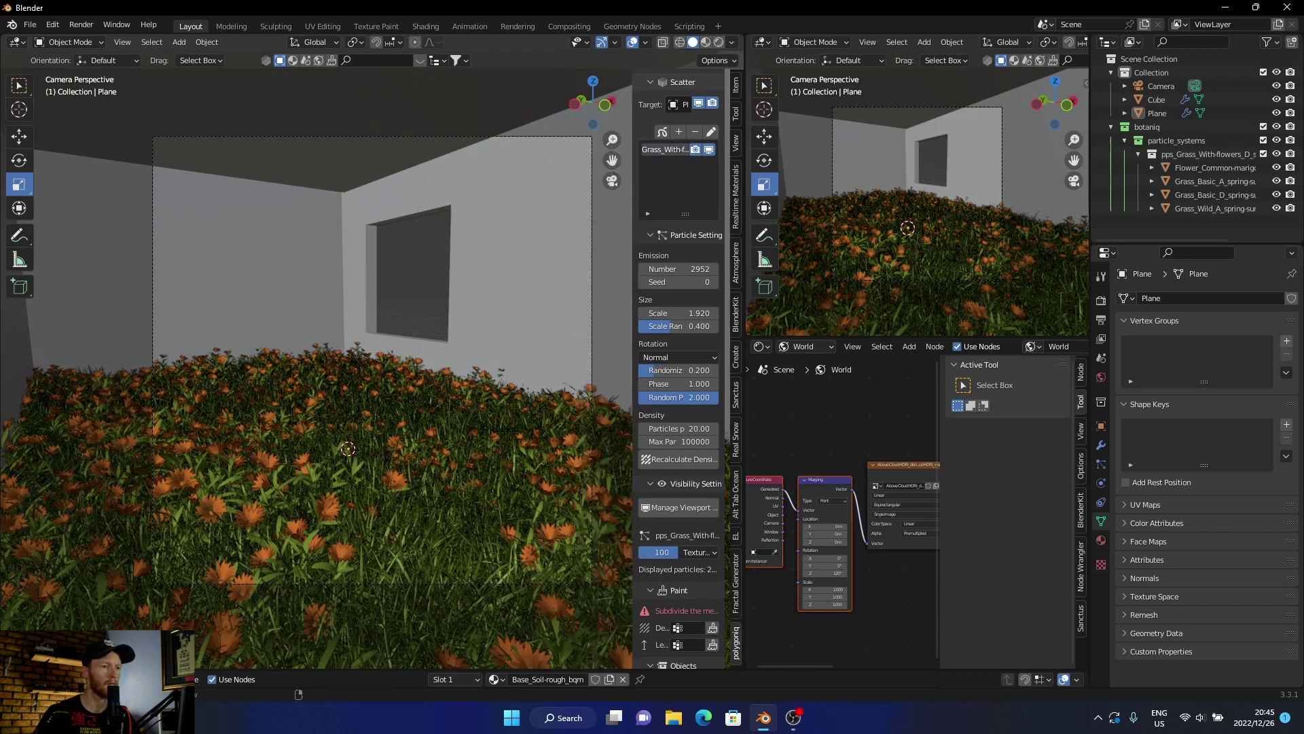
{"action": "left_click", "coordinate": [719, 42]}
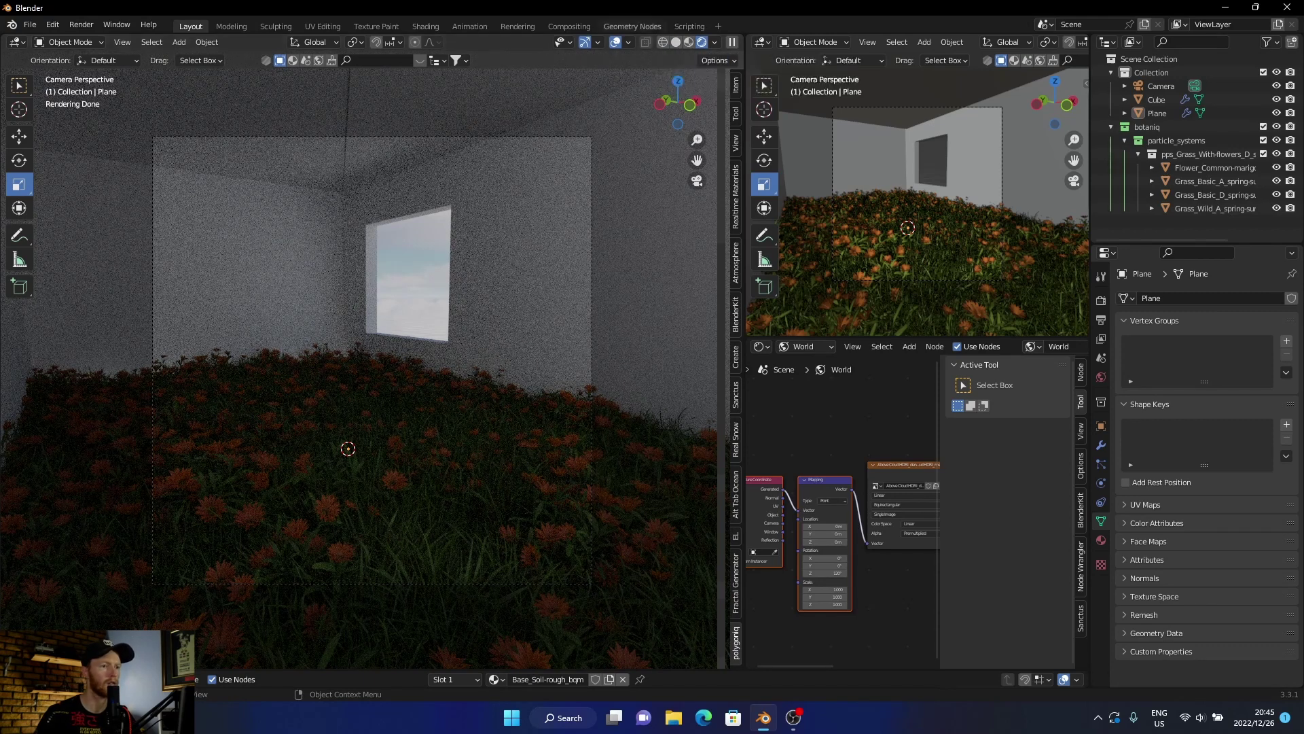
{"action": "left_click", "coordinate": [676, 41]}
Add a sun light and raise it about 4.64 m along Z above the room
{"action": "key", "text": "shift+a"}
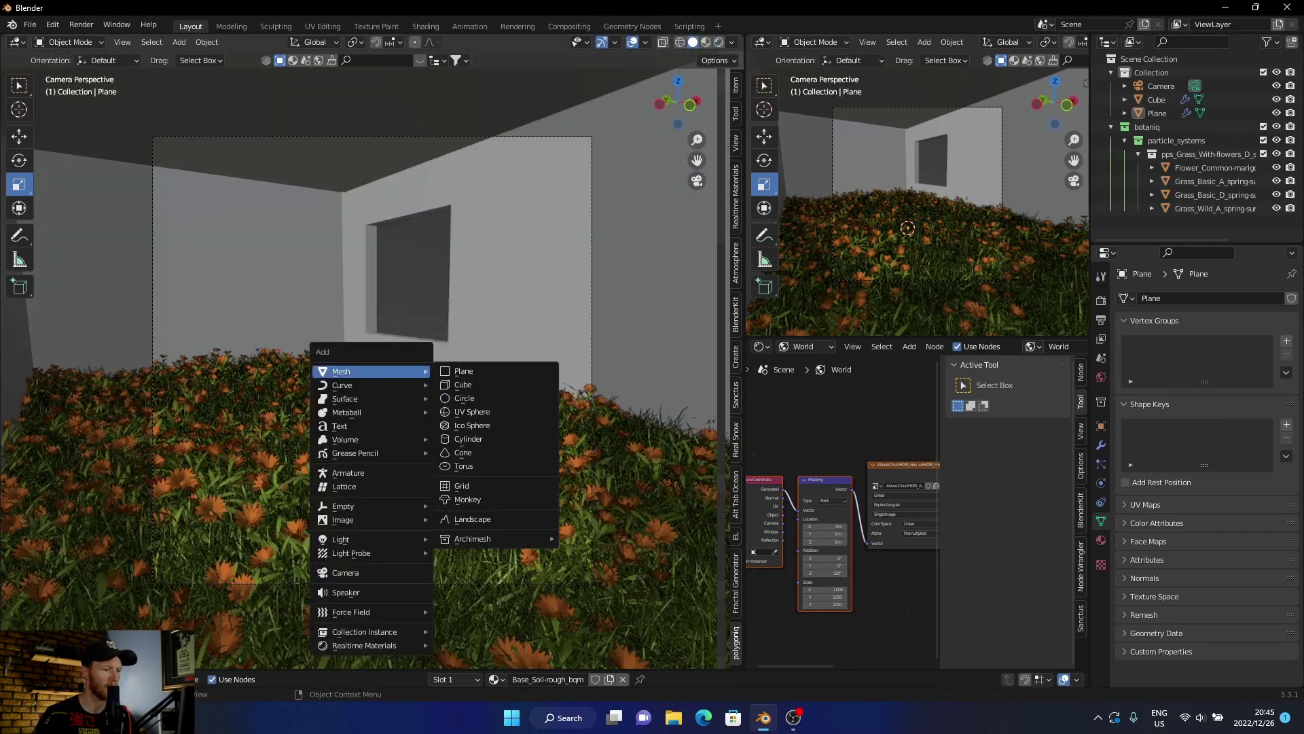
{"action": "mouse_move", "coordinate": [367, 539]}
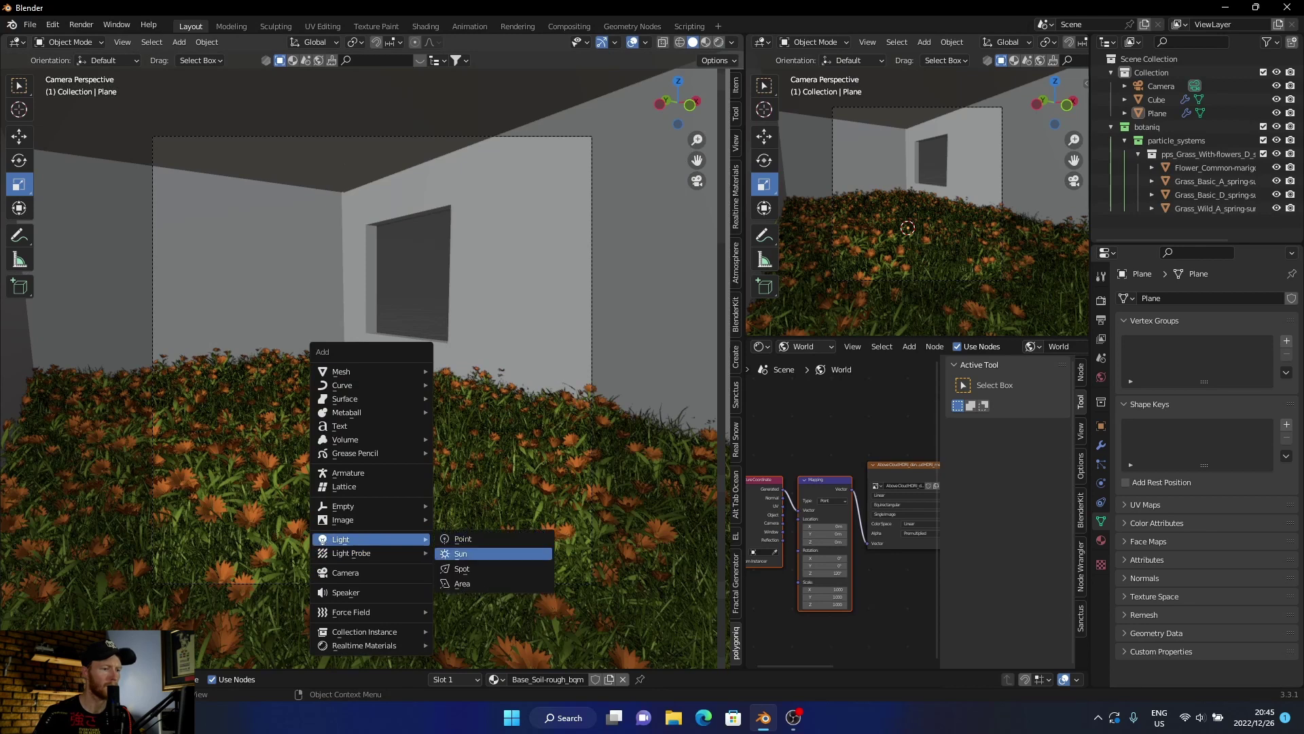
{"action": "left_click", "coordinate": [462, 554]}
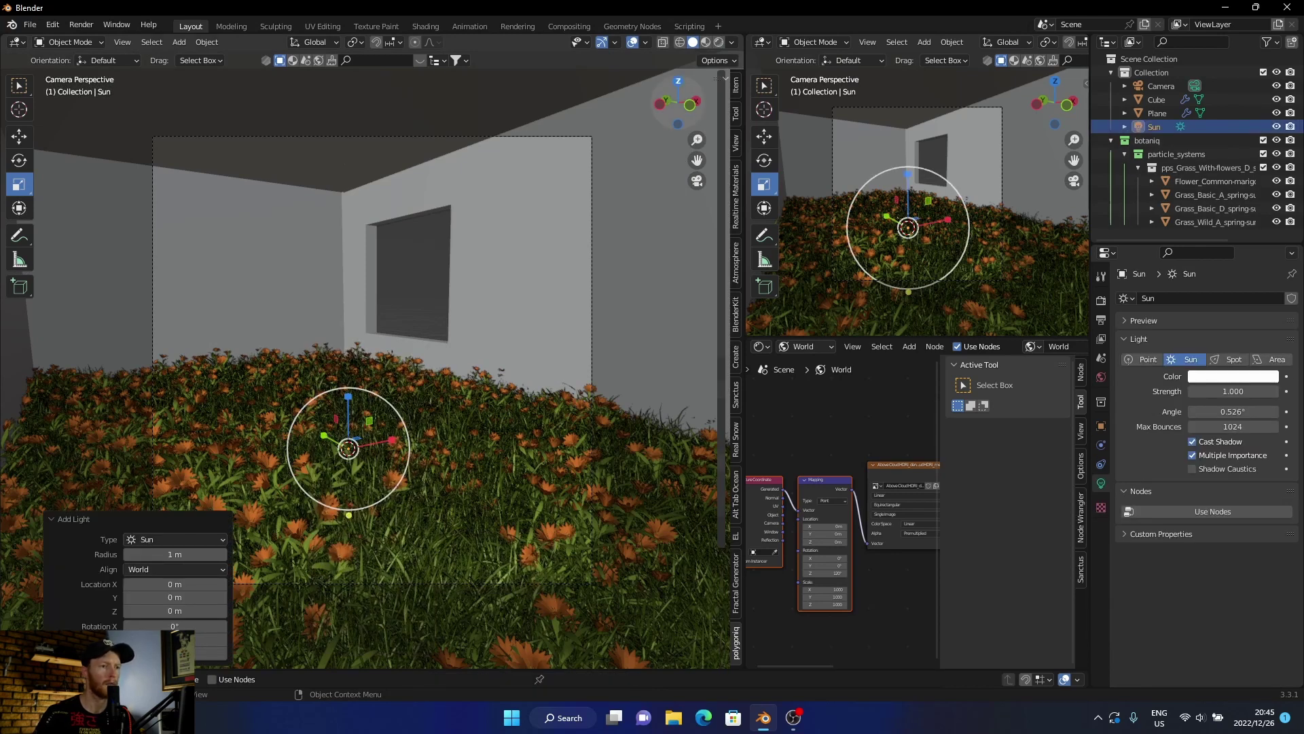
{"action": "left_click", "coordinate": [696, 101]}
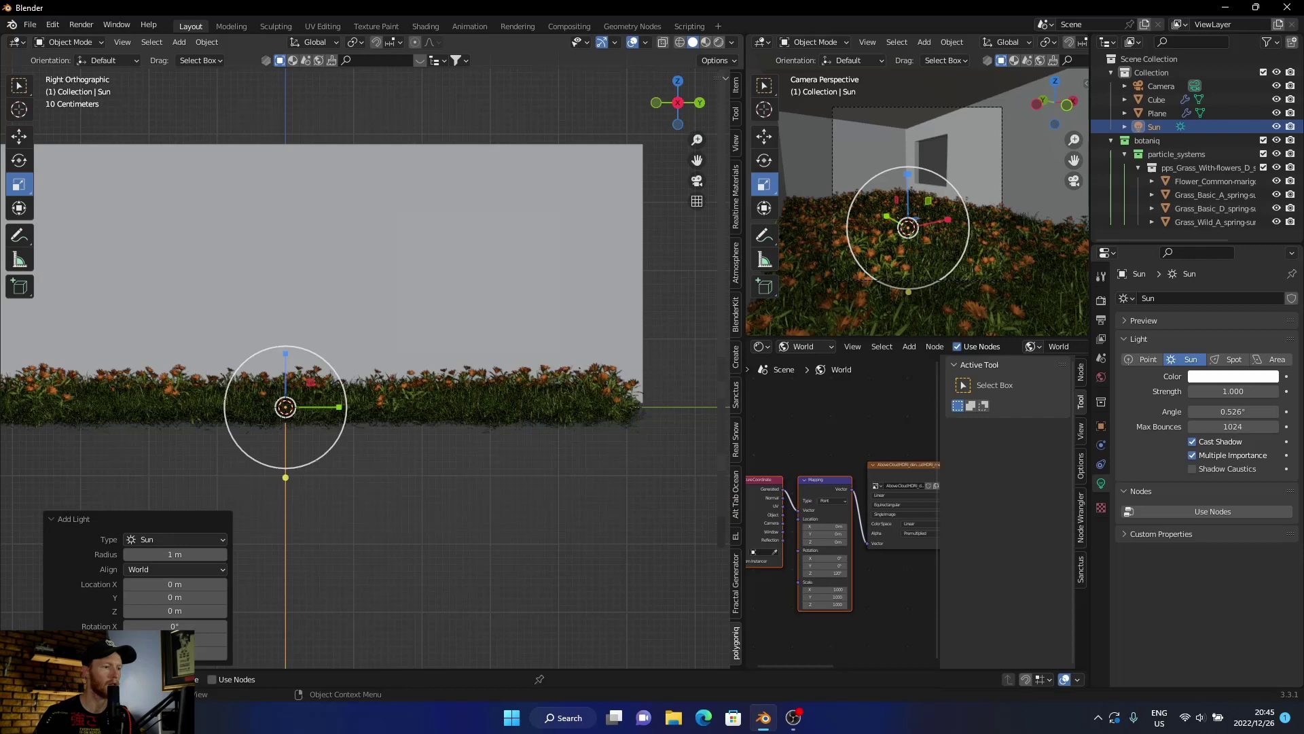
{"action": "key", "text": "g"}
{"action": "key", "text": "z"}
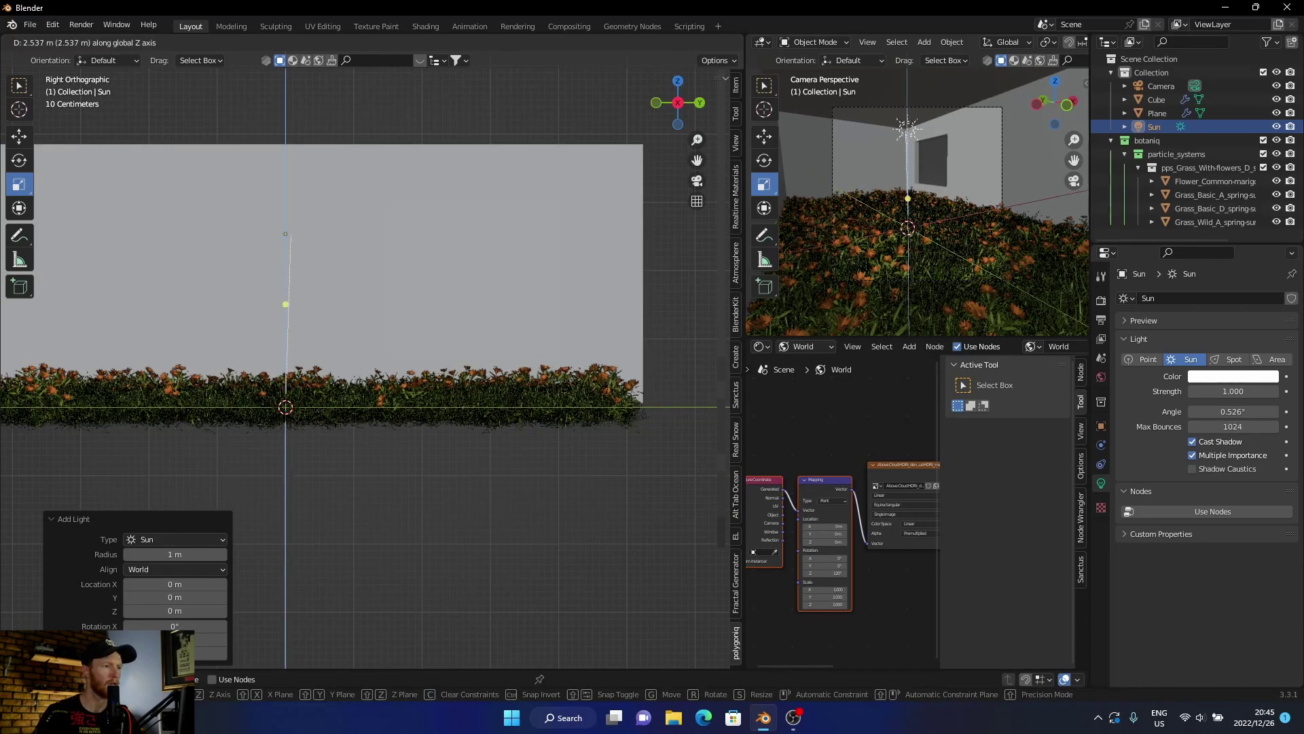
{"action": "left_click", "coordinate": [292, 88]}
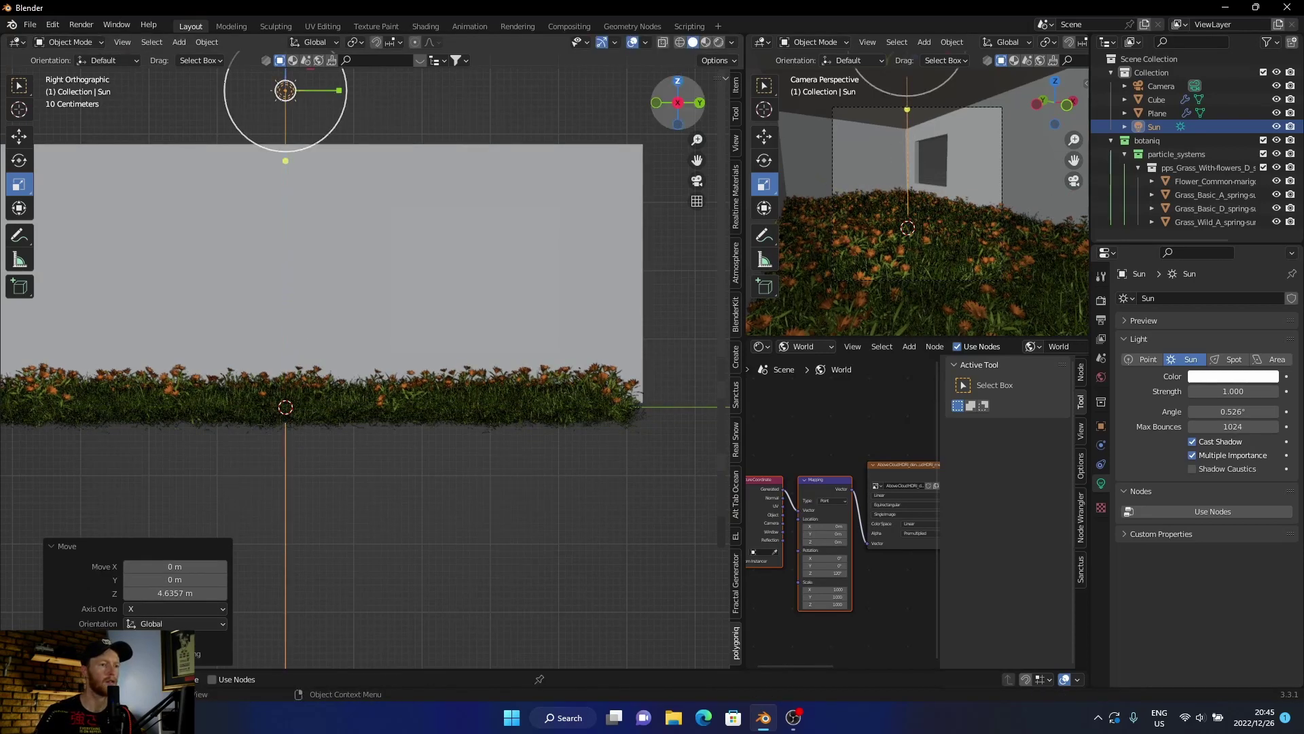
Move the sun light outside the window wall, about 6.53 m along X and about 2.55 m along Y
{"action": "left_click", "coordinate": [678, 82]}
{"action": "scroll", "coordinate": [381, 367], "scroll_direction": "down", "scroll_amount": 5}
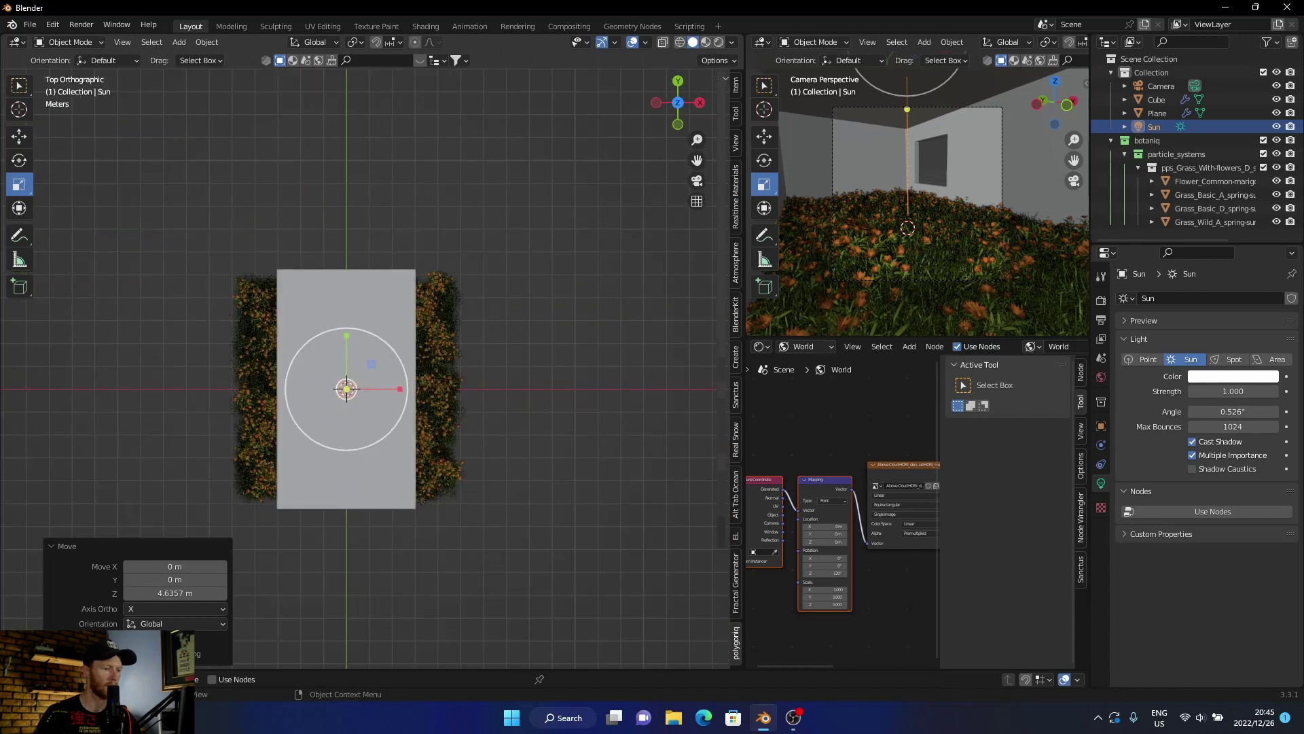
{"action": "key", "text": "g"}
{"action": "key", "text": "x"}
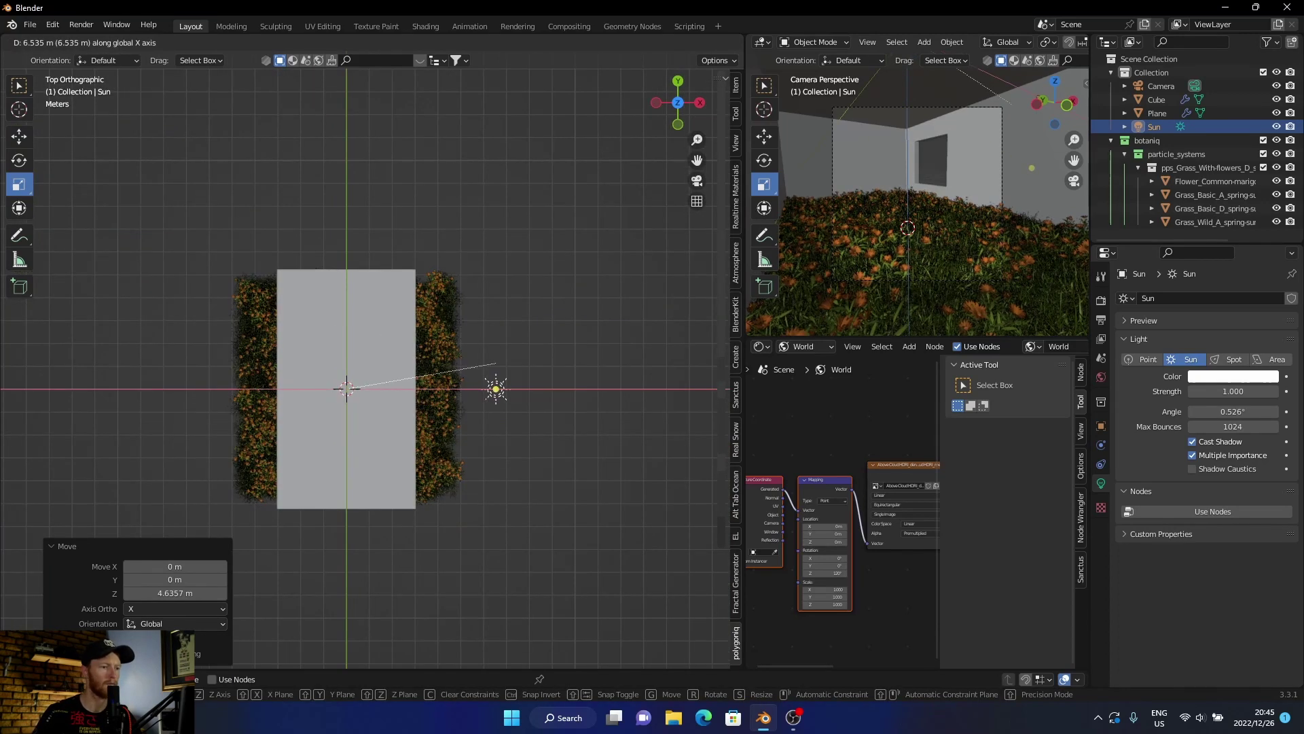
{"action": "left_click", "coordinate": [496, 367]}
{"action": "key", "text": "g"}
{"action": "key", "text": "y"}
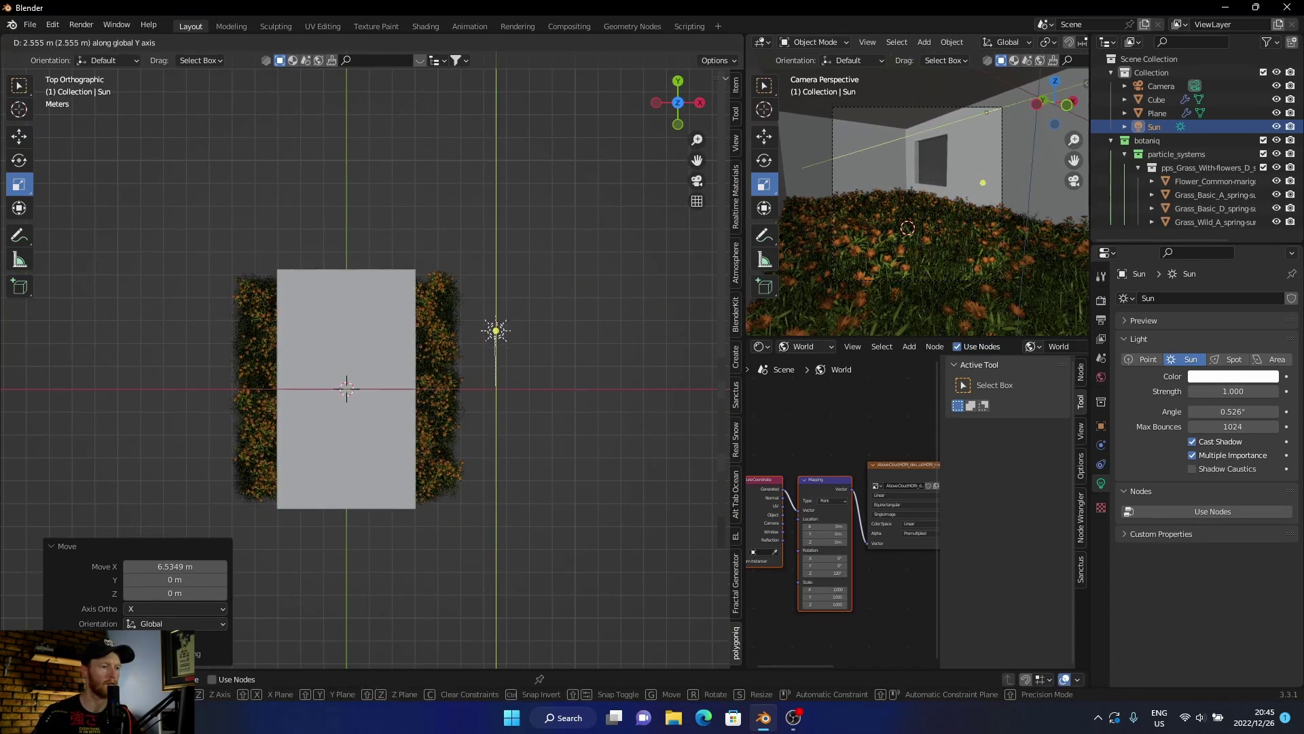
{"action": "left_click", "coordinate": [497, 310]}
Rotate the sun light about 93° from an elevated view and about 18° from the room's open end, aiming it down toward the window
{"action": "middle_click_drag", "start_coordinate": [497, 310], "coordinate": [471, 265]}
{"action": "key", "text": "r"}
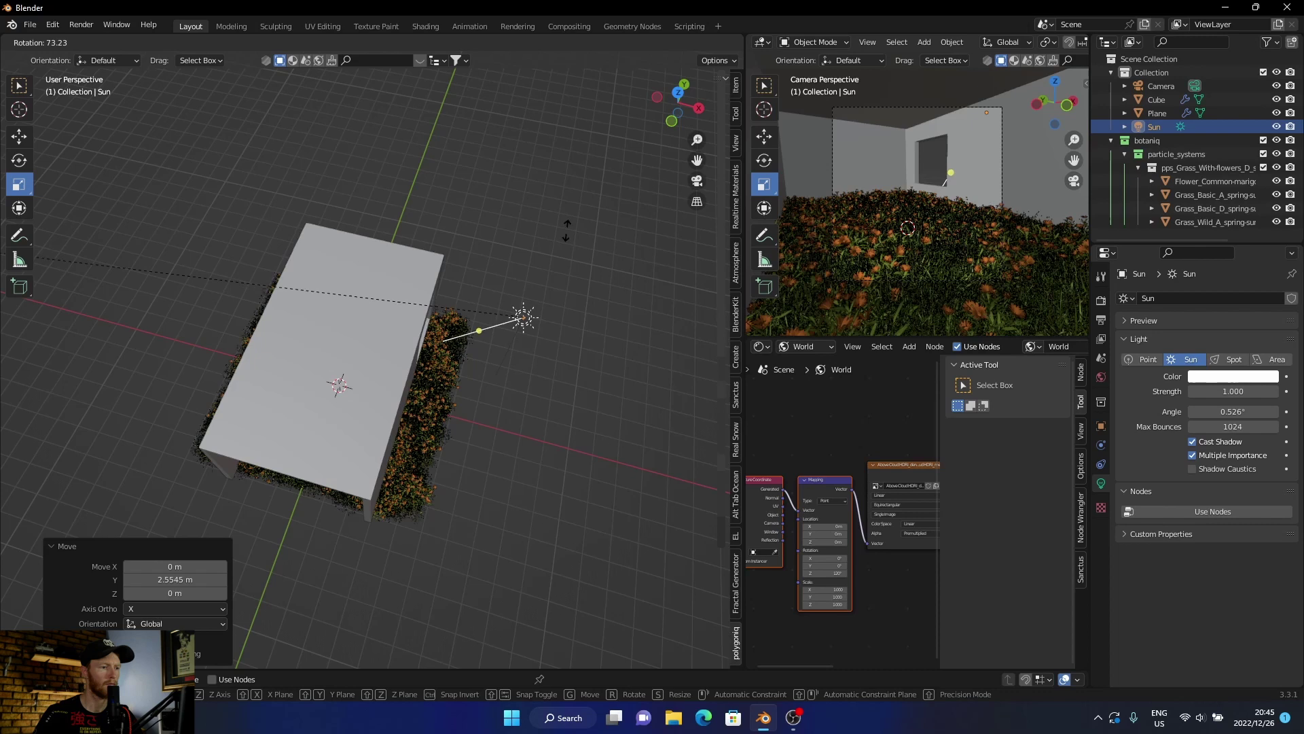
{"action": "left_click", "coordinate": [343, 337]}
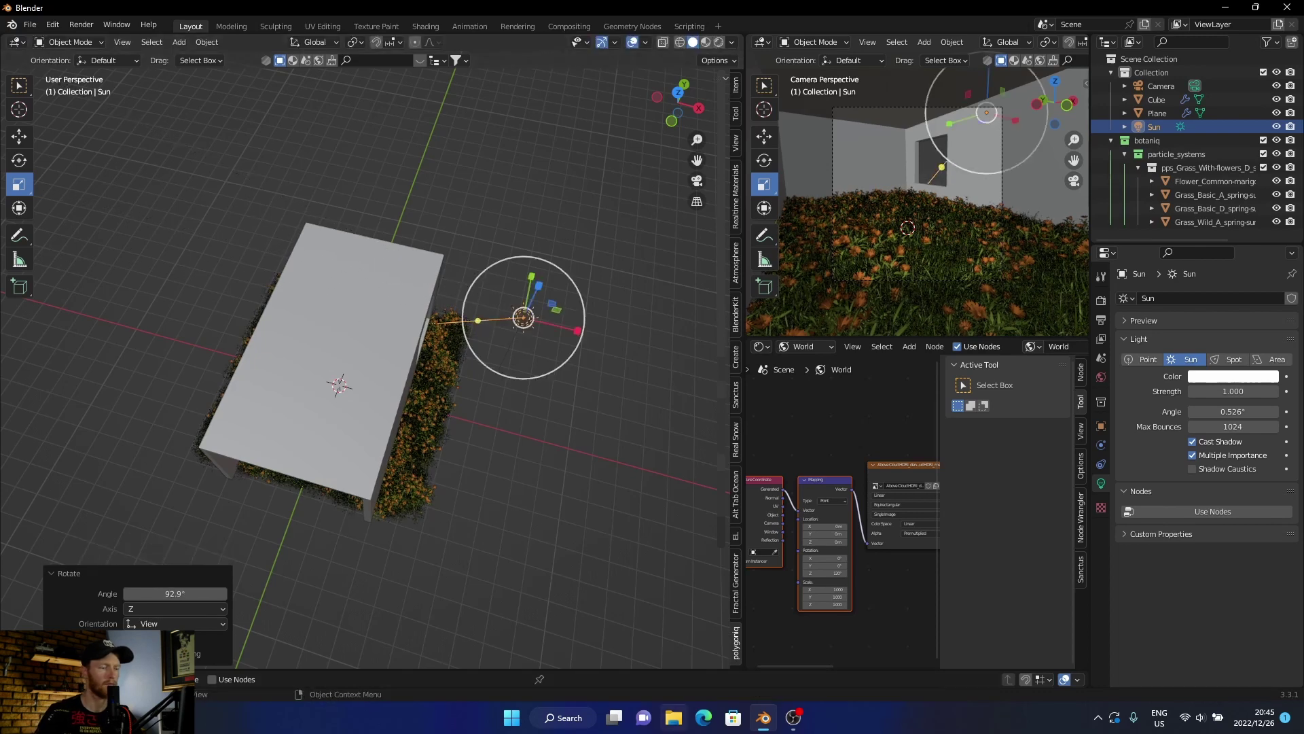
{"action": "middle_click_drag", "start_coordinate": [343, 337], "coordinate": [348, 599]}
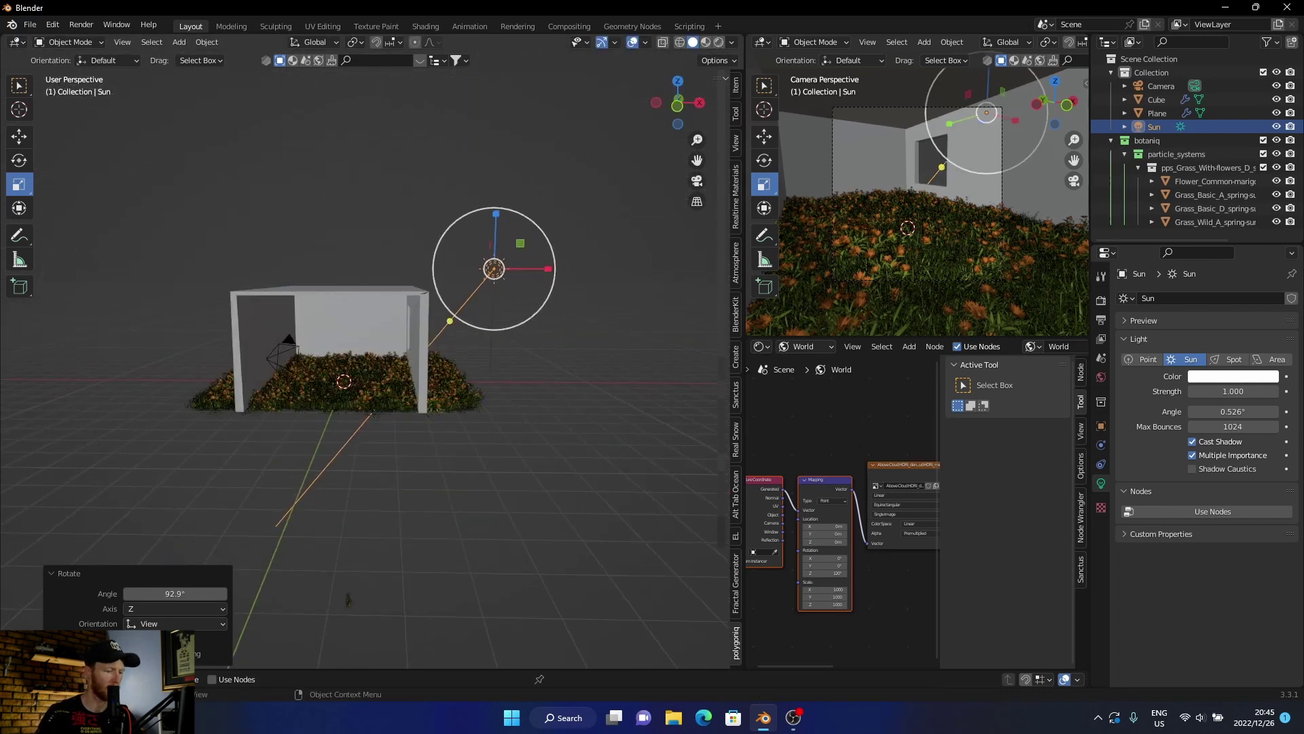
{"action": "key", "text": "r"}
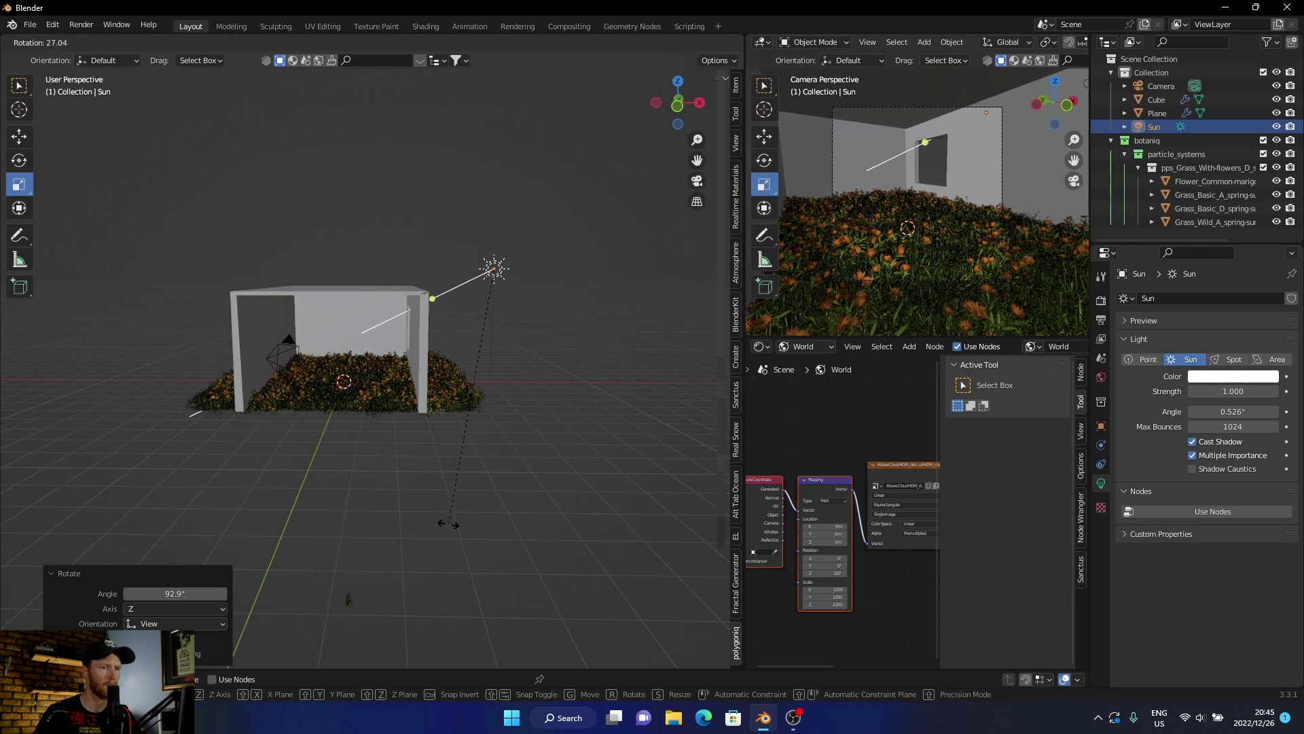
{"action": "left_click", "coordinate": [484, 554]}
{"action": "middle_click_drag", "start_coordinate": [348, 599], "coordinate": [349, 572]}
{"action": "middle_click_drag", "start_coordinate": [506, 324], "coordinate": [508, 351]}
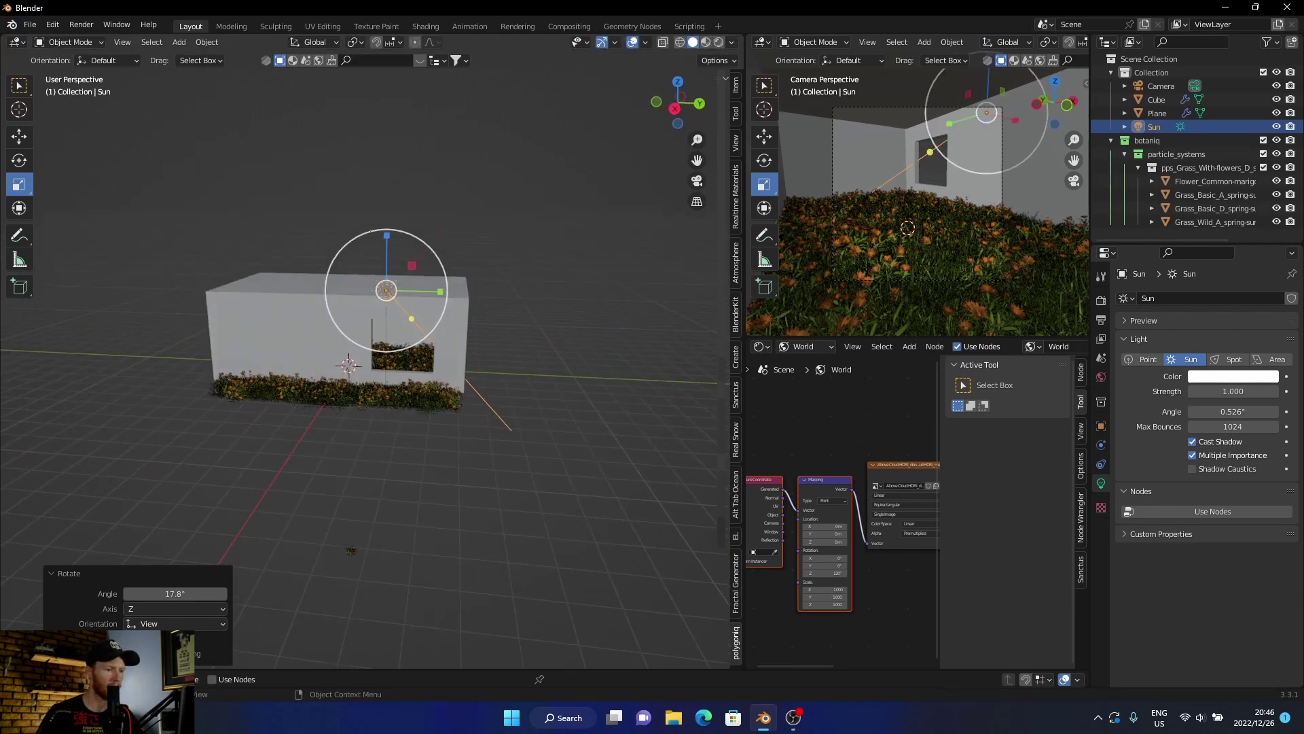
Rotate the sun light about 15° while facing the window wall and about -17° from the top view
{"action": "key", "text": "r"}
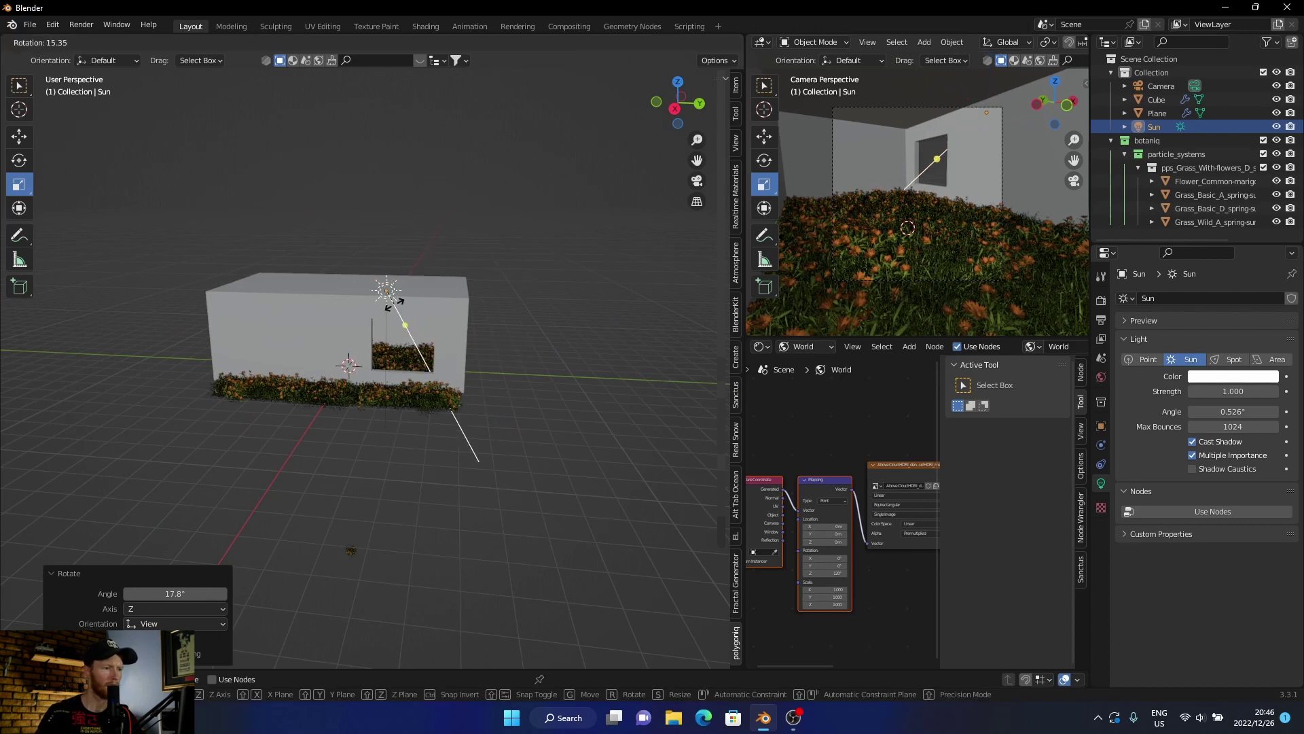
{"action": "left_click", "coordinate": [393, 299]}
{"action": "left_click", "coordinate": [678, 82]}
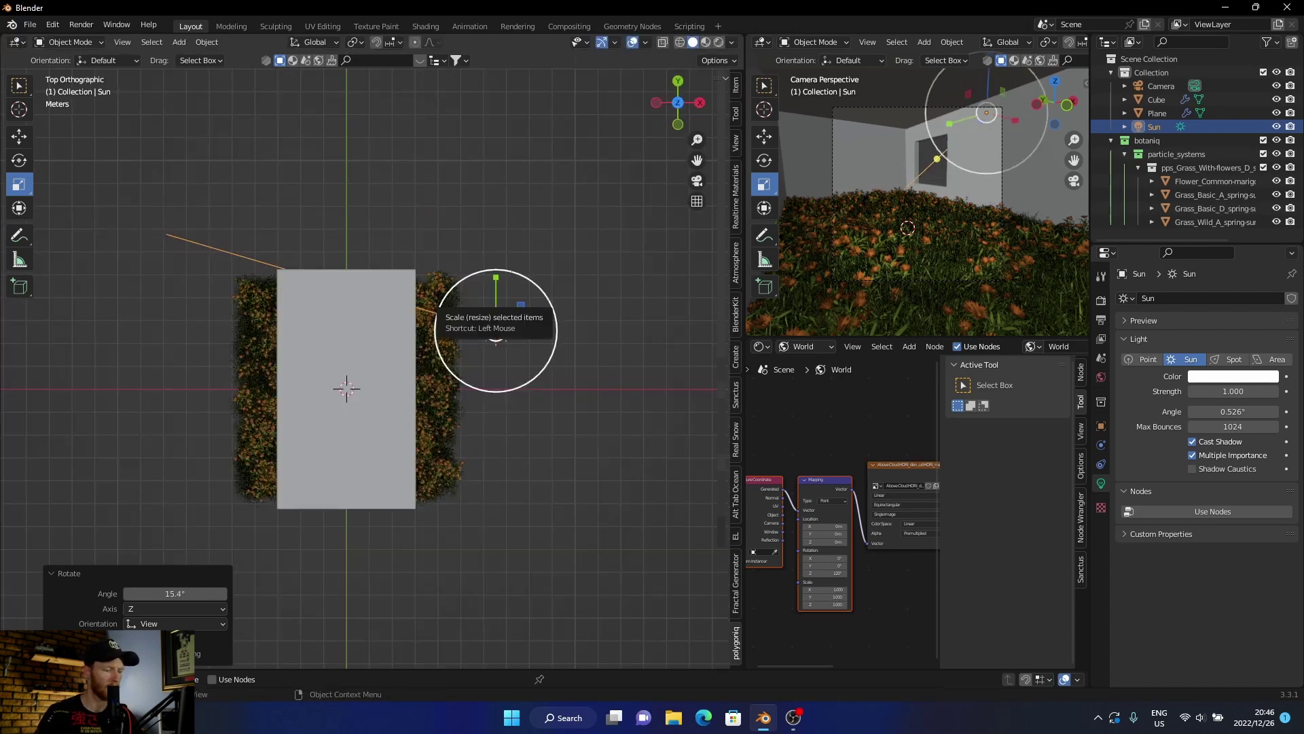
{"action": "key", "text": "r"}
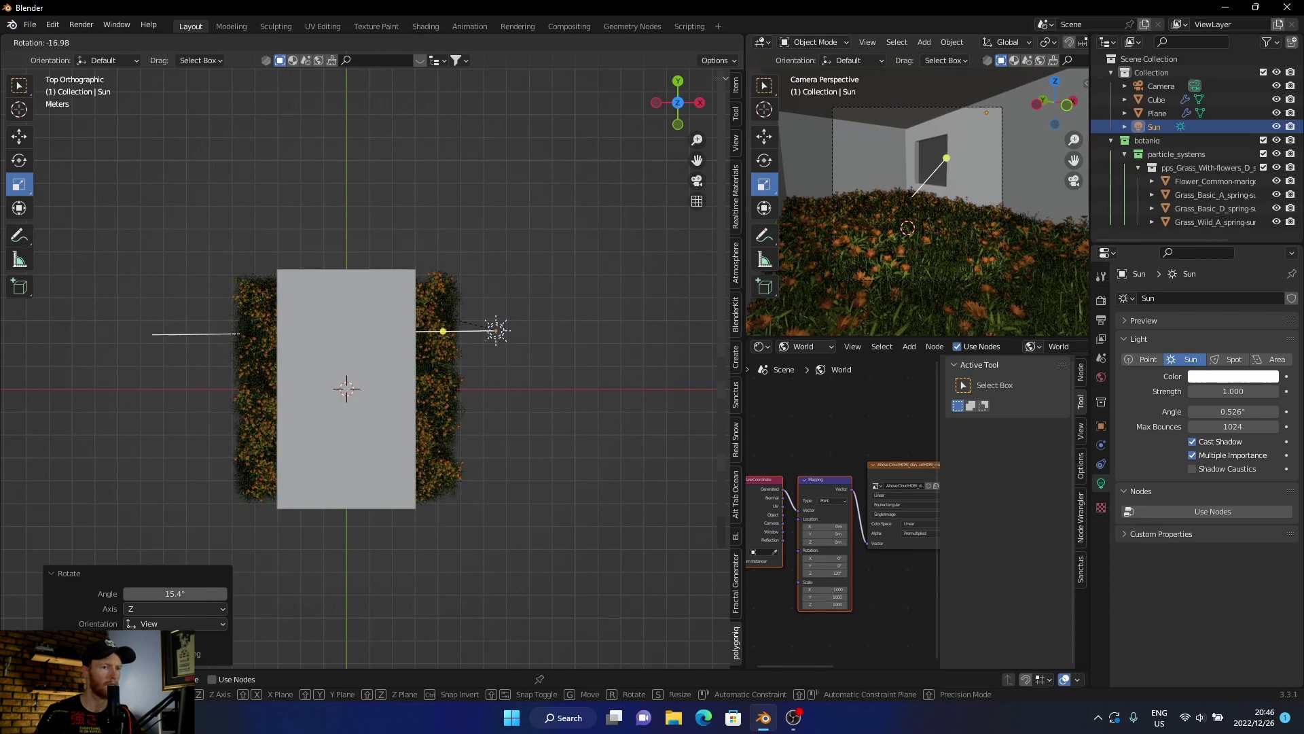
{"action": "left_click", "coordinate": [456, 320]}
Rotate the sun light about 11° as seen from the room's open end, then deselect it
{"action": "middle_click_drag", "start_coordinate": [469, 381], "coordinate": [469, 206]}
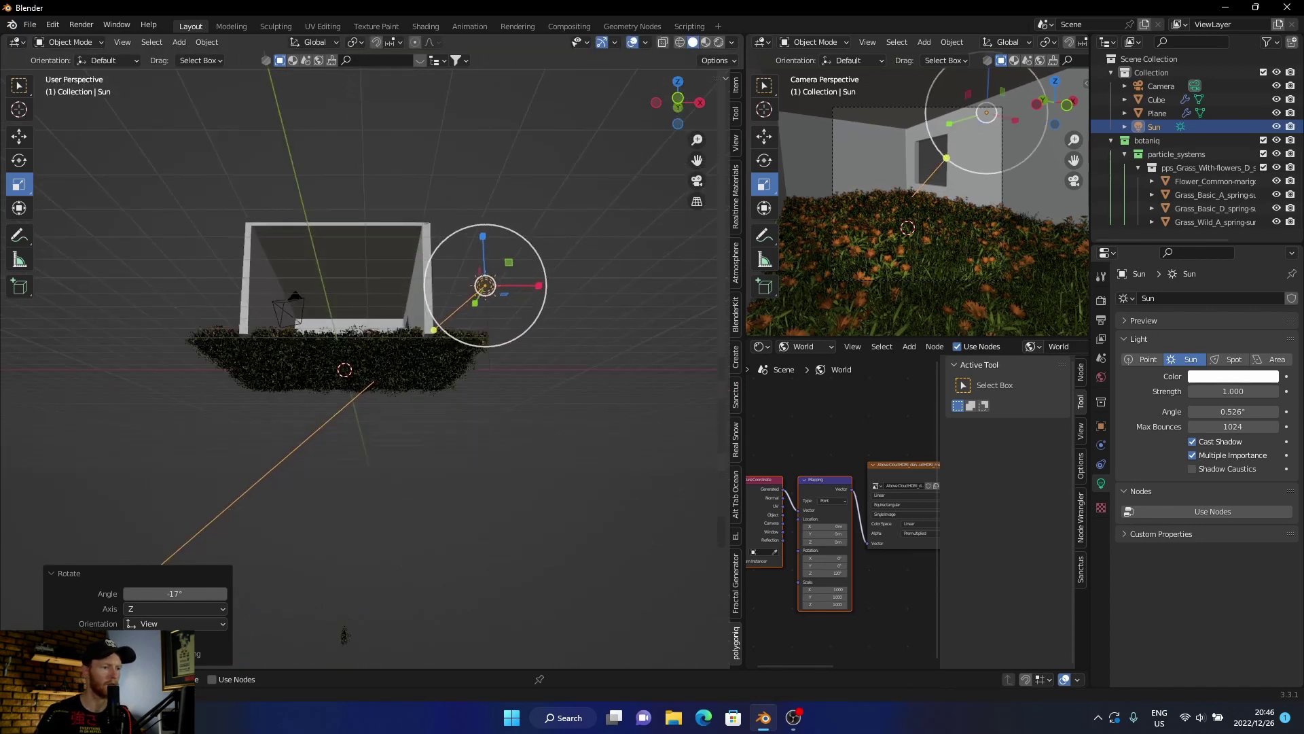
{"action": "key", "text": "KP_8"}
{"action": "key", "text": "KP_8"}
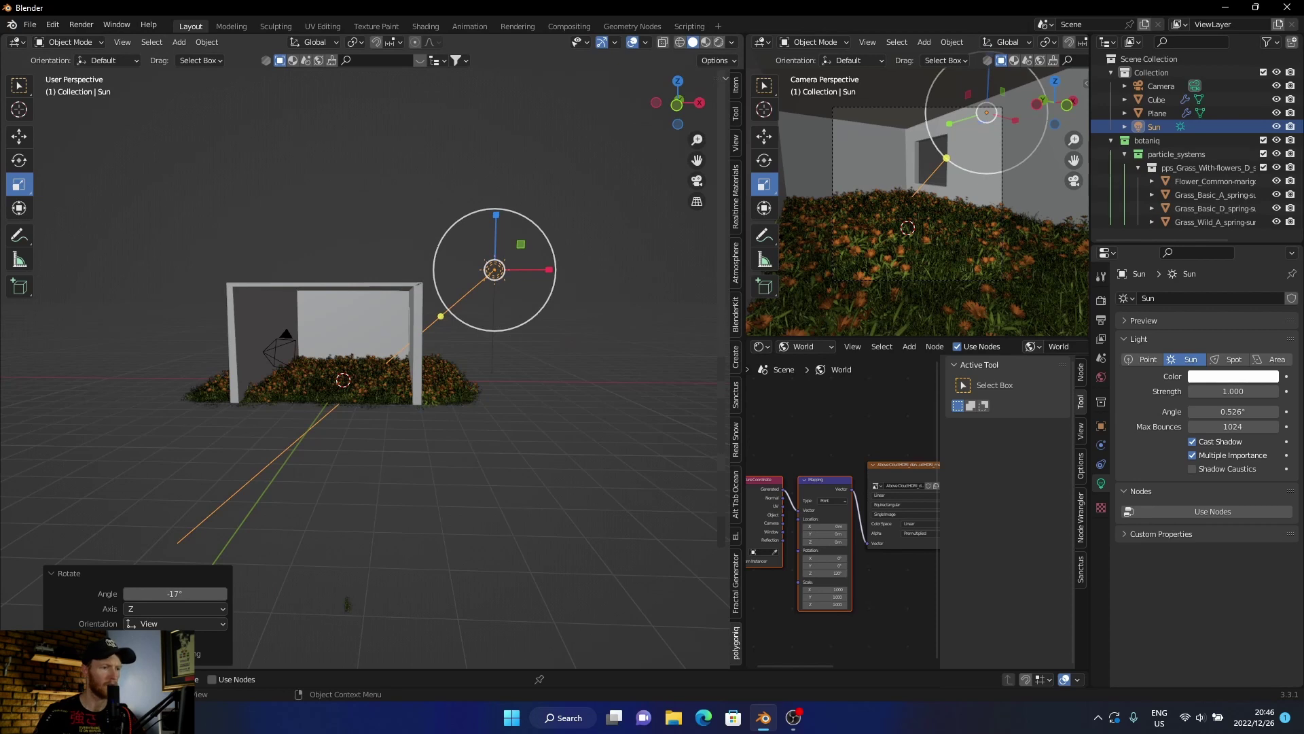
{"action": "key", "text": "r"}
{"action": "left_click", "coordinate": [438, 314]}
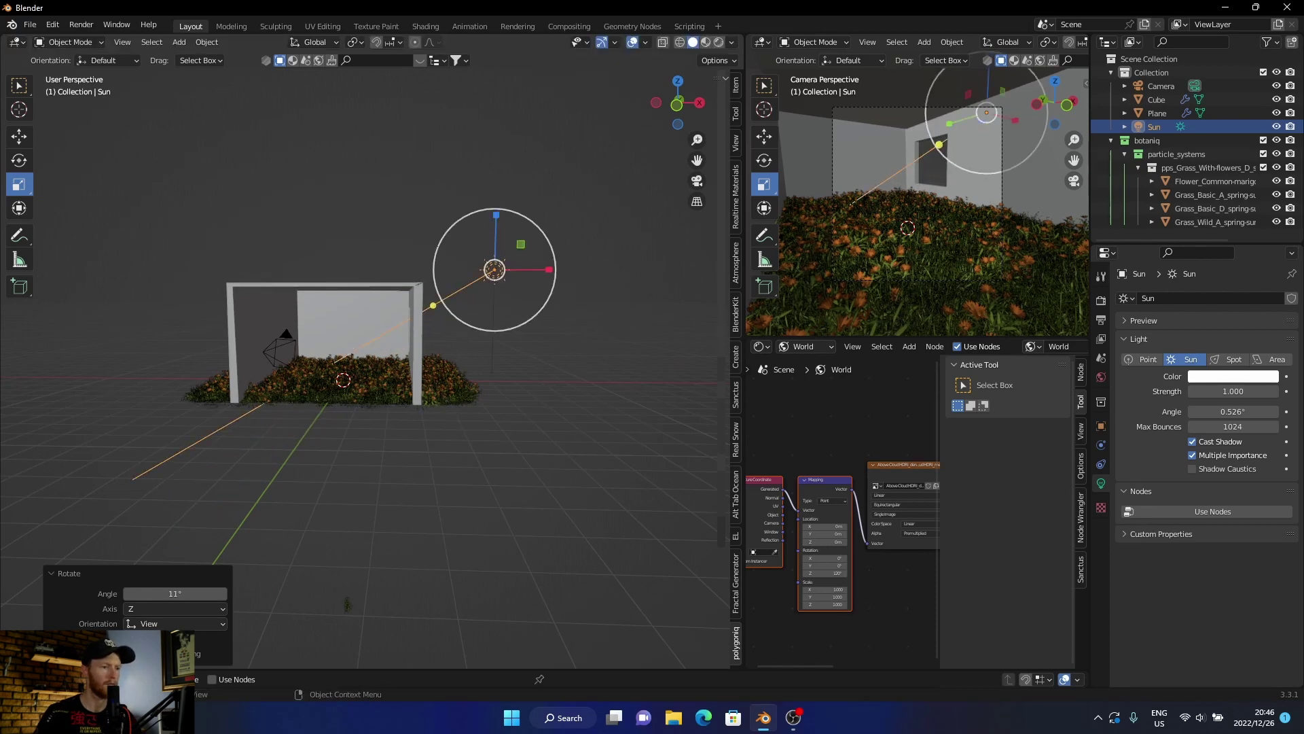
{"action": "left_click", "coordinate": [578, 373]}
Look through the camera in rendered shading and set the sun light's strength to 10
{"action": "scroll", "coordinate": [577, 372], "scroll_direction": "up", "scroll_amount": 3}
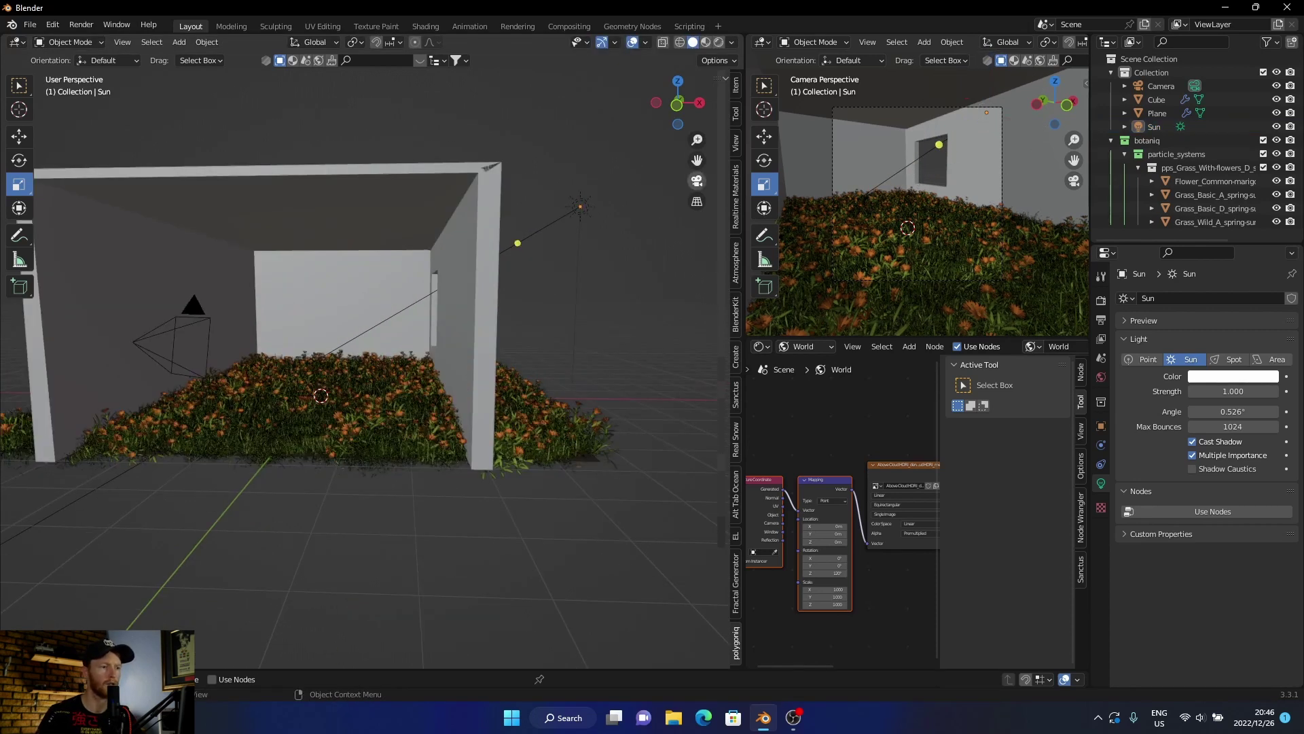
{"action": "left_click", "coordinate": [697, 181]}
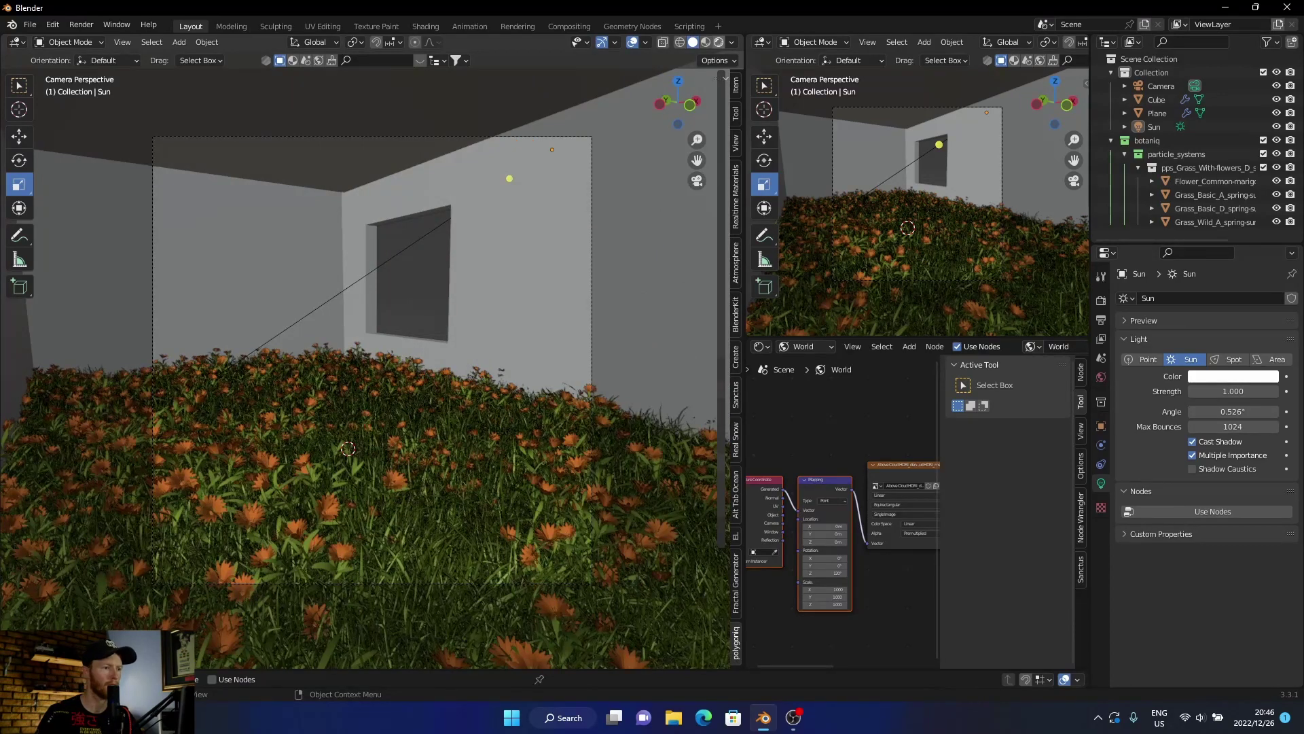
{"action": "left_click", "coordinate": [719, 42]}
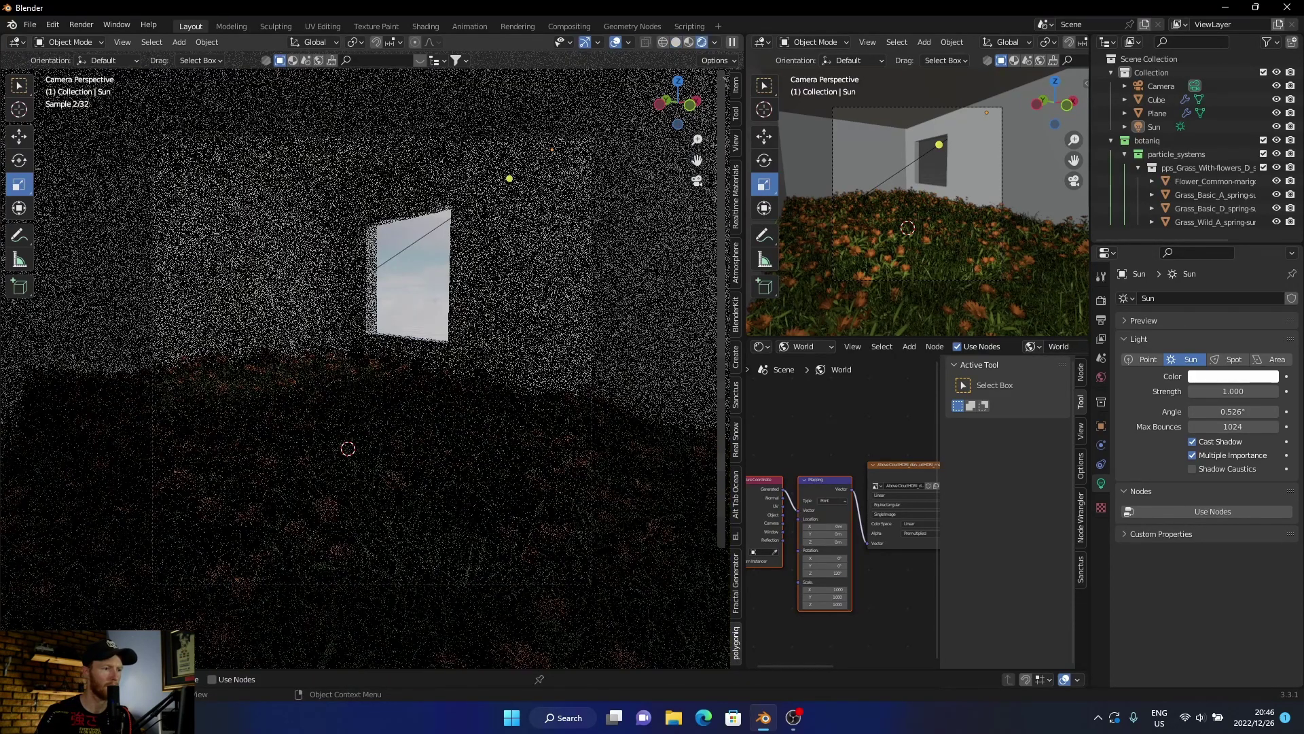
{"action": "left_click", "coordinate": [1233, 391]}
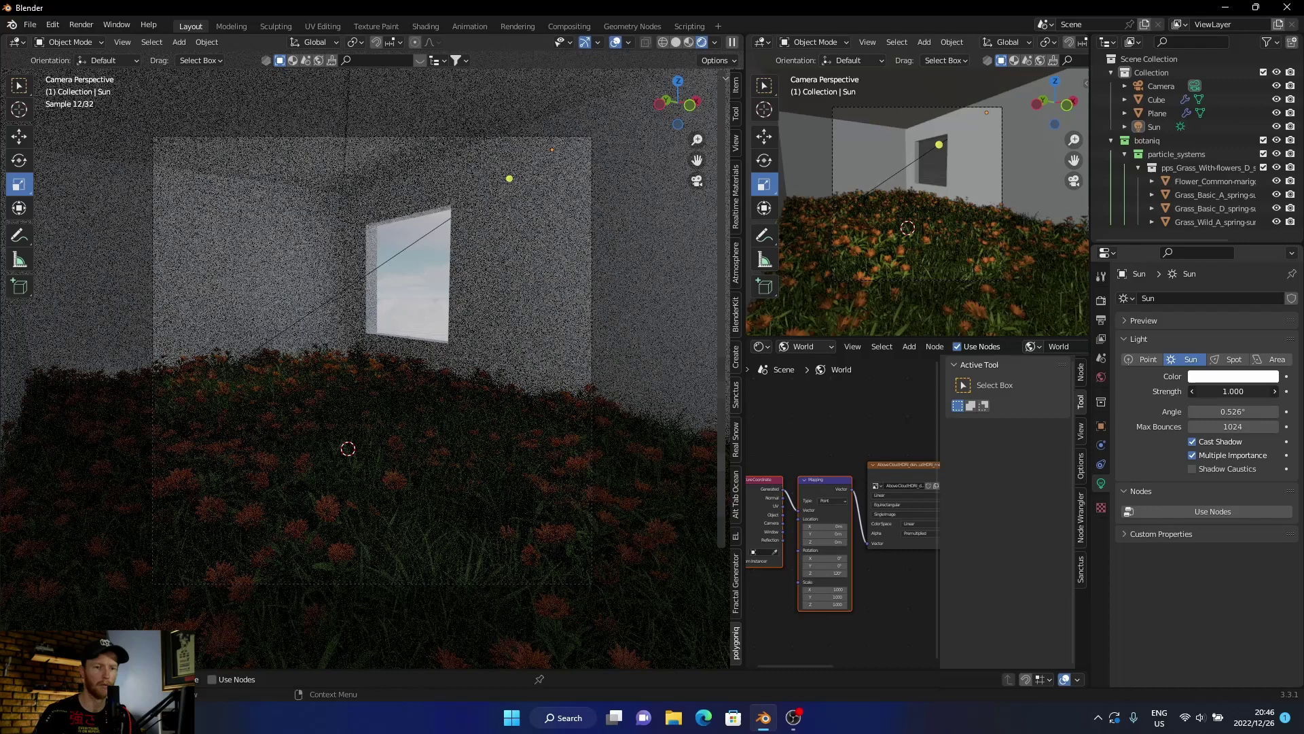
{"action": "type", "text": "10"}
{"action": "key", "text": "Return"}
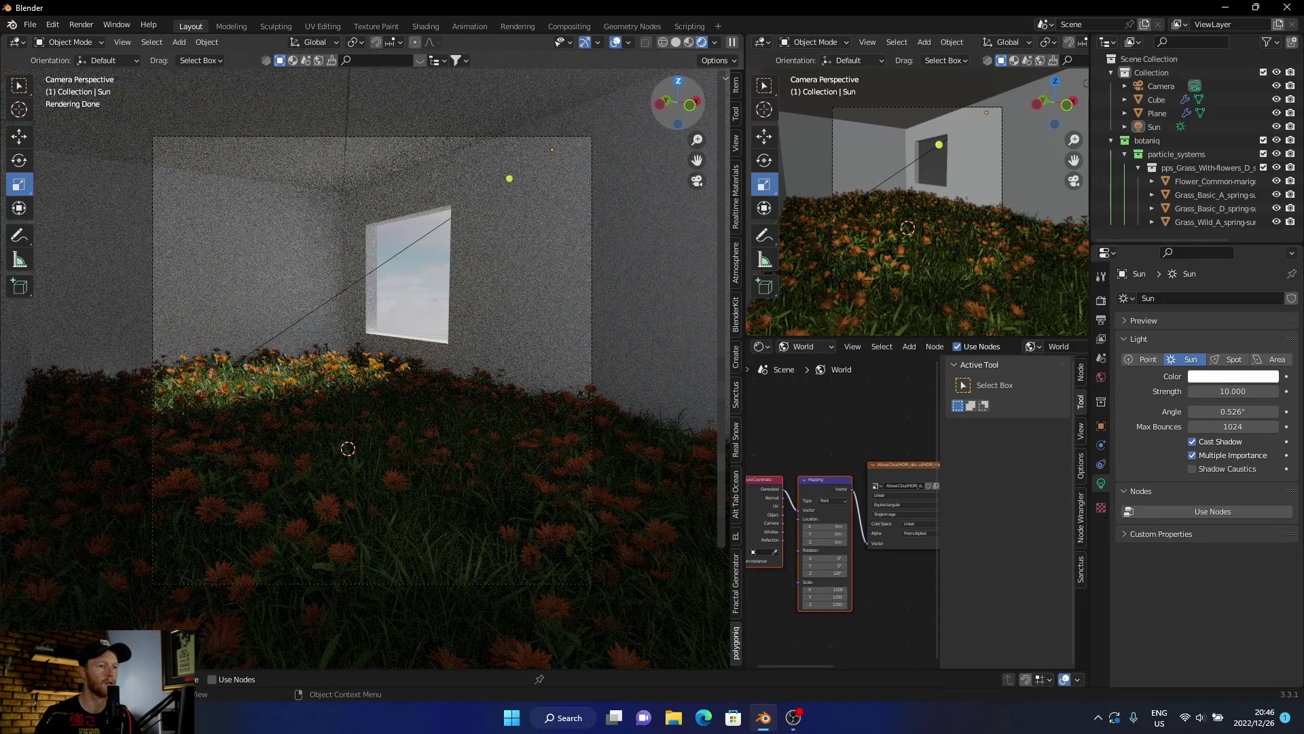
Move the sun light about 1.98 m along Y in a solid-shaded top view
{"action": "left_click", "coordinate": [678, 81]}
{"action": "left_click", "coordinate": [676, 42]}
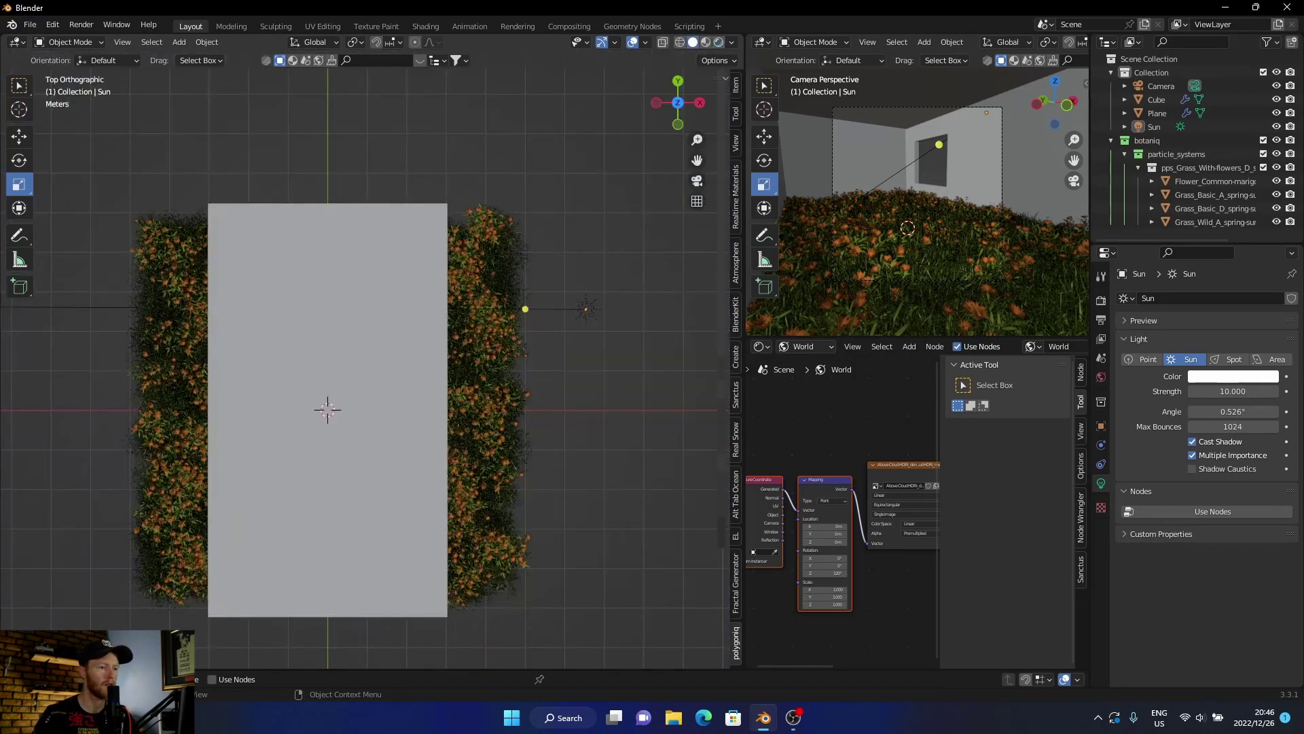
{"action": "left_click", "coordinate": [586, 309]}
{"action": "key", "text": "g"}
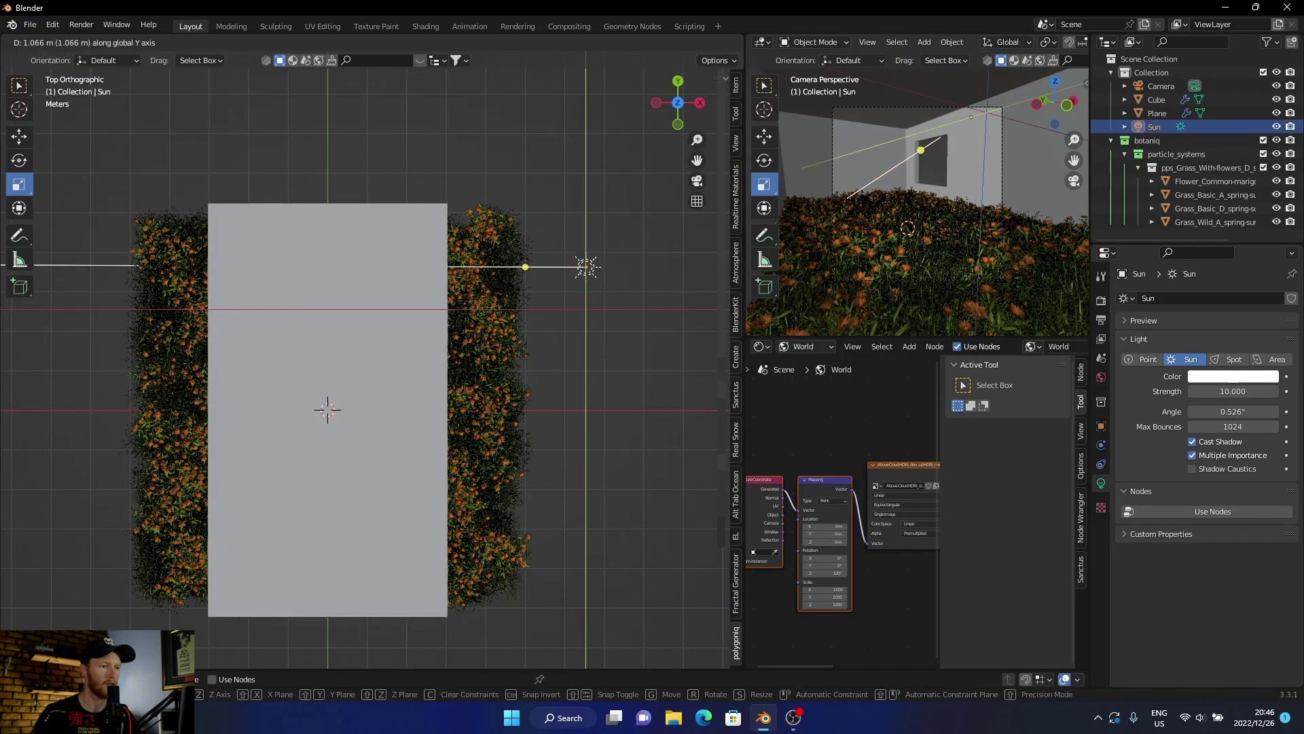
{"action": "key", "text": "y"}
{"action": "left_click", "coordinate": [587, 231]}
Rotate the sun light about -27.6° from the top view and check it through the camera in rendered shading
{"action": "key", "text": "r"}
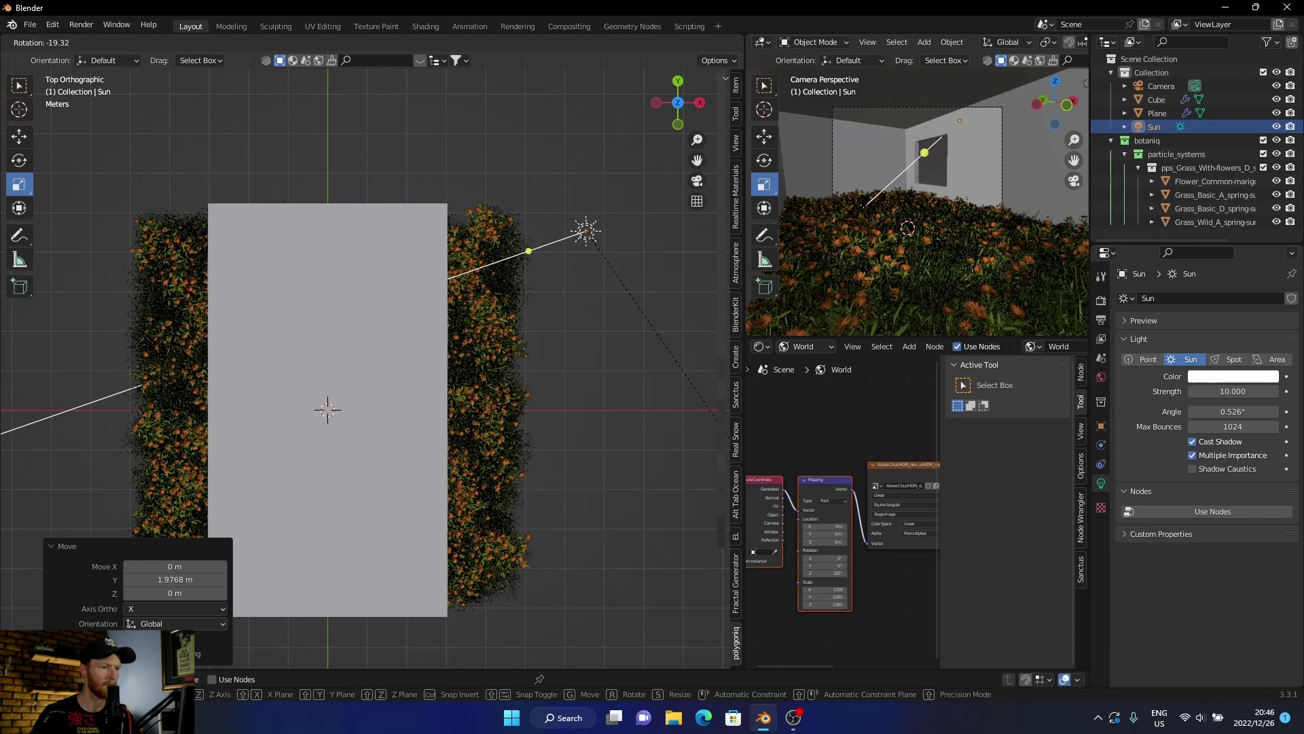
{"action": "left_click", "coordinate": [717, 371]}
{"action": "key", "text": "KP_0"}
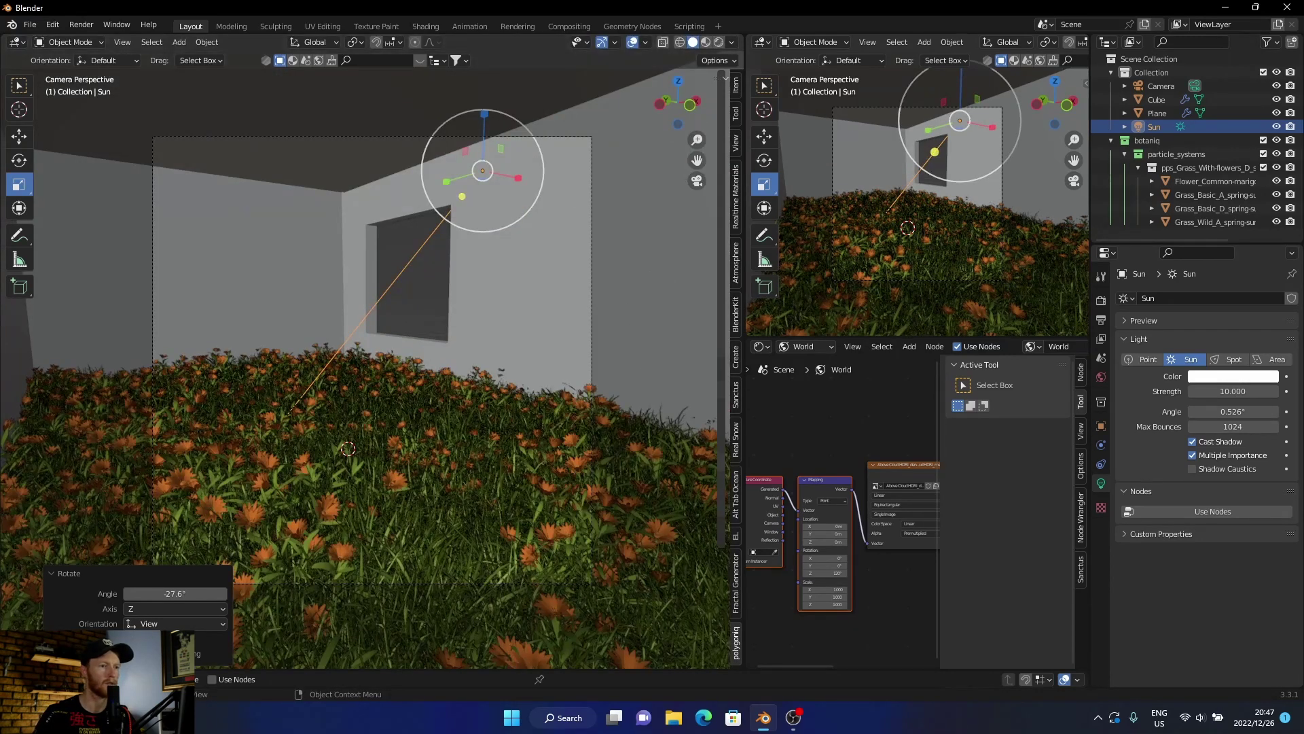
{"action": "left_click", "coordinate": [718, 43]}
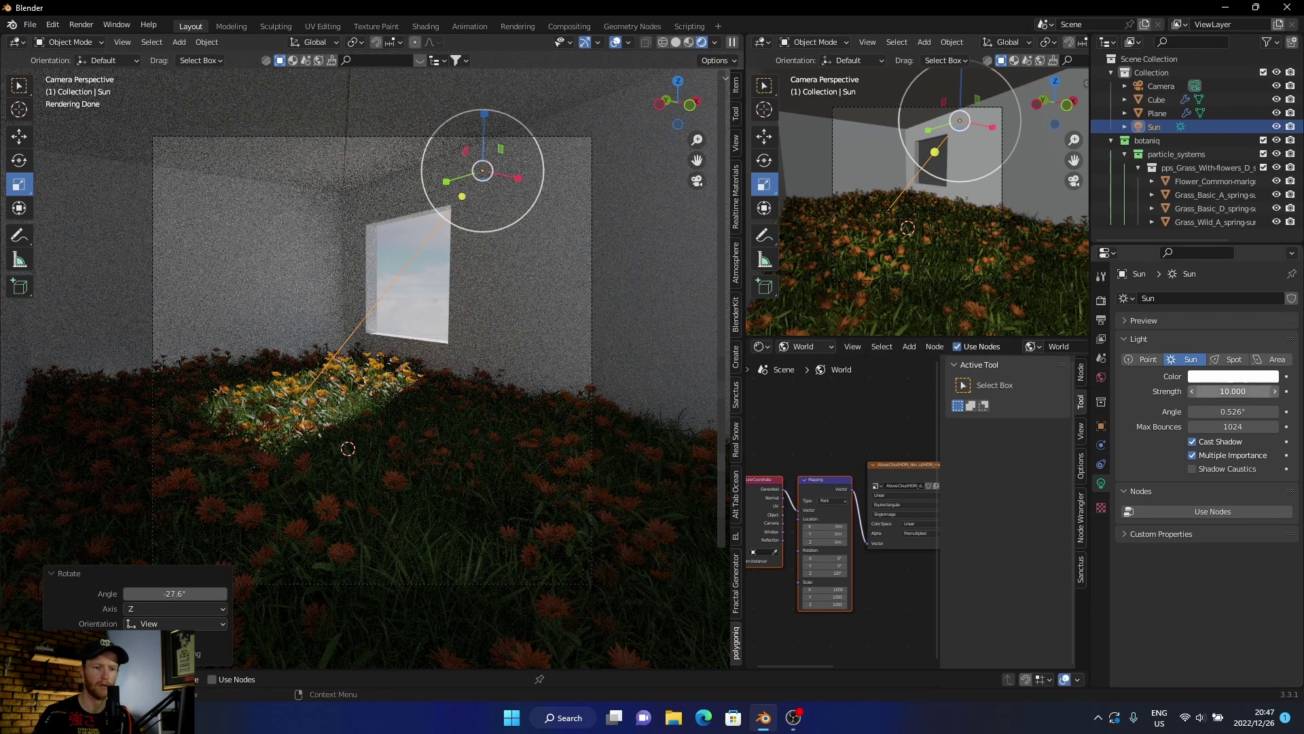
Raise the world background strength first to 1.5 and finally to 2
{"action": "left_click", "coordinate": [1101, 377]}
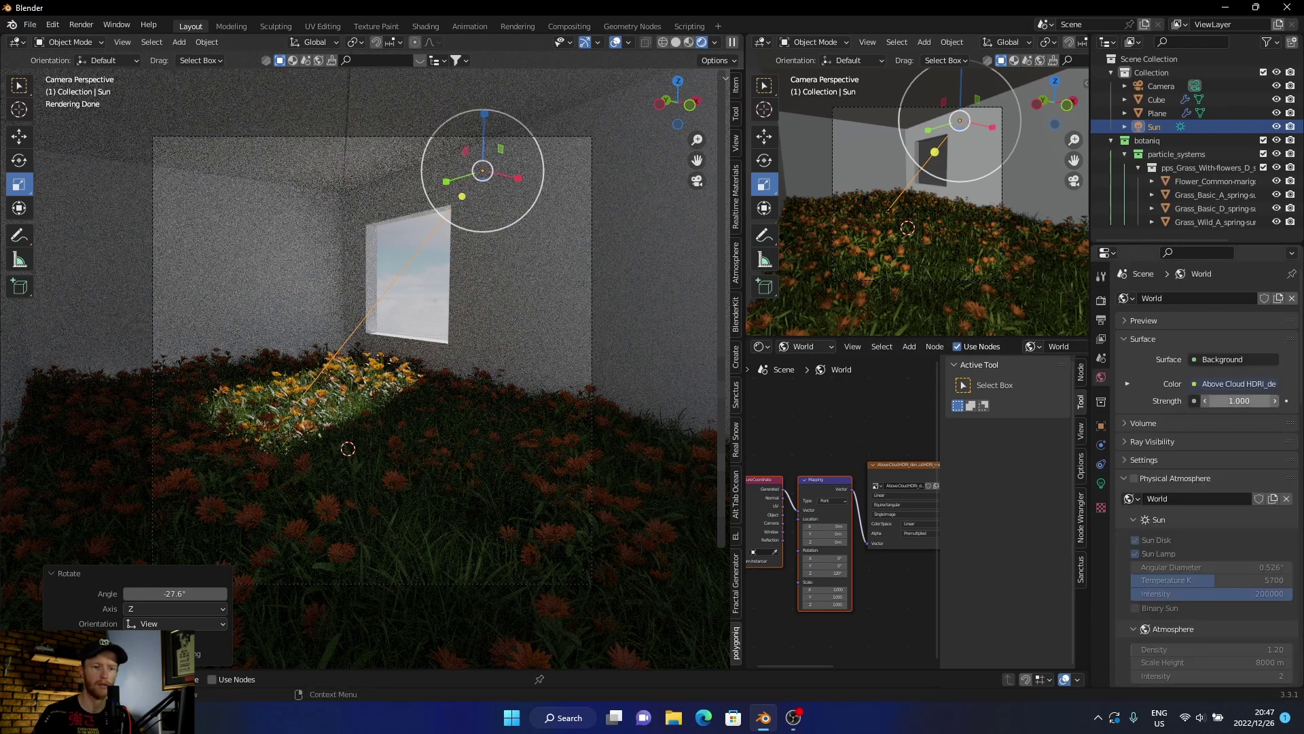
{"action": "left_click", "coordinate": [1239, 401]}
{"action": "type", "text": "1.5"}
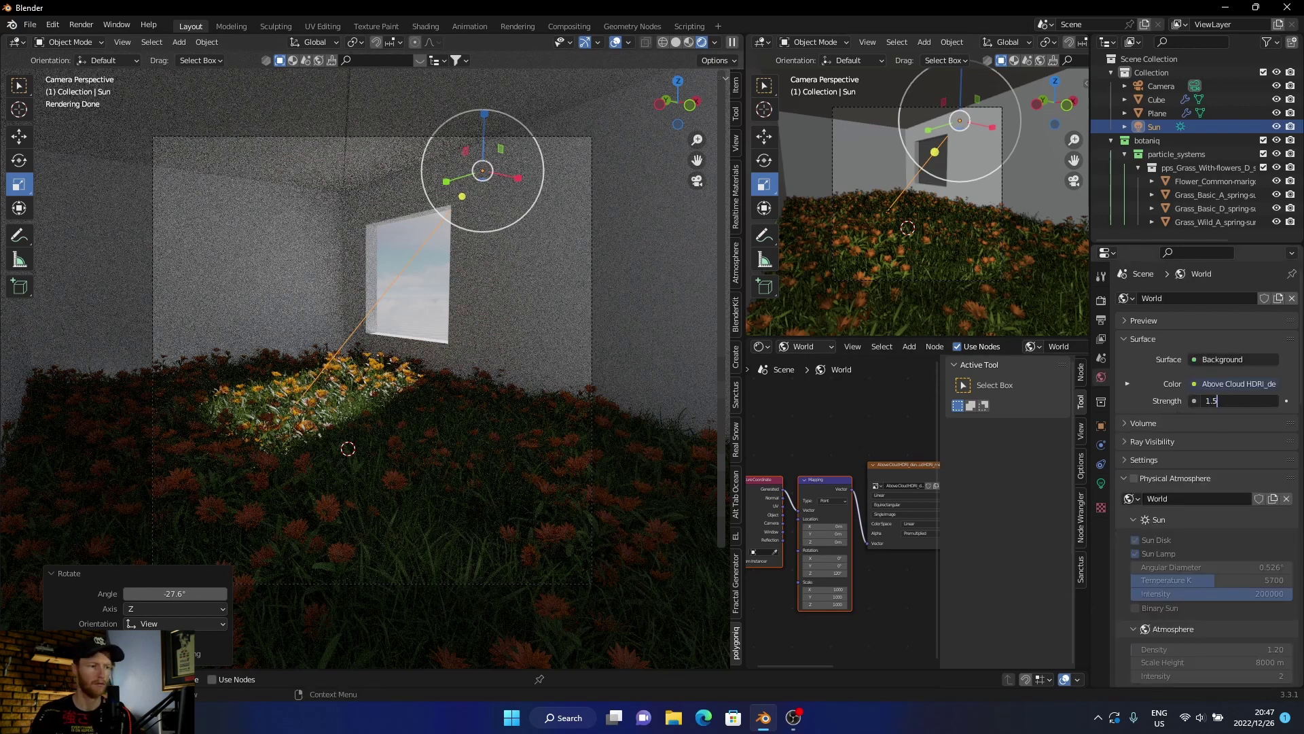
{"action": "key", "text": "Return"}
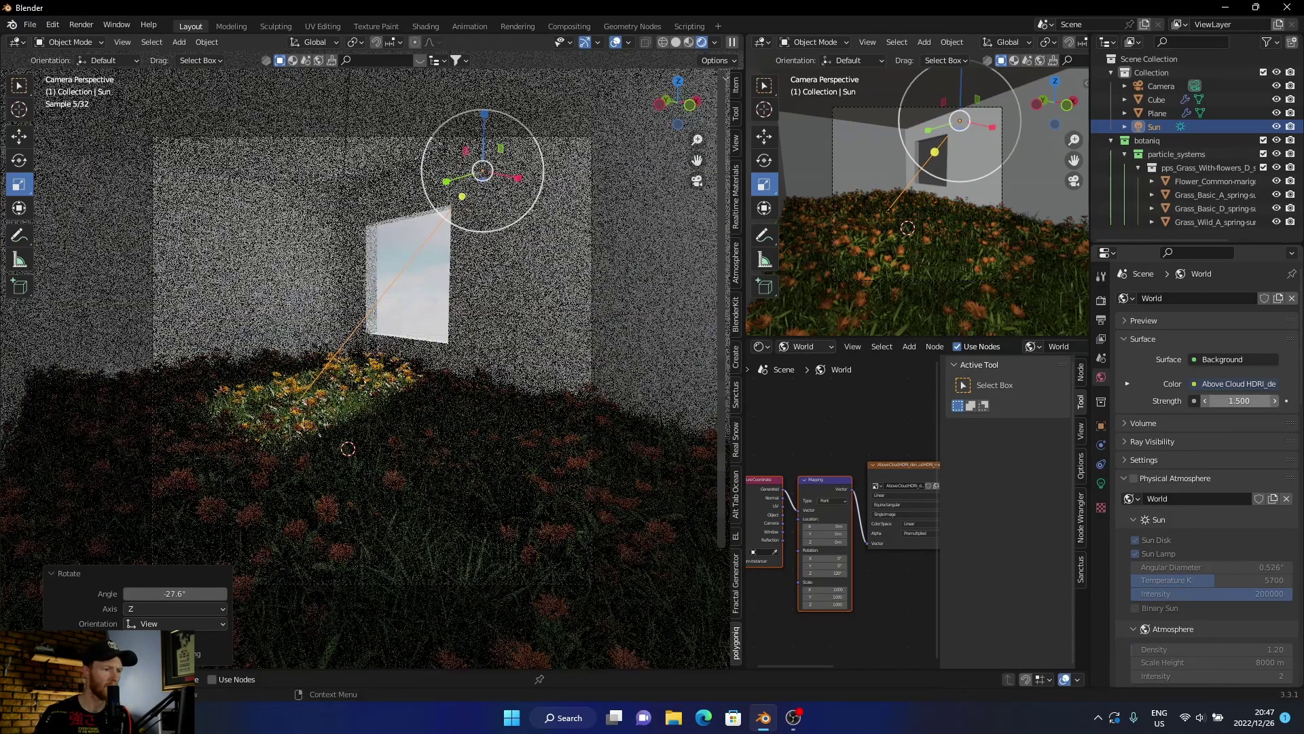
{"action": "left_click", "coordinate": [1240, 401]}
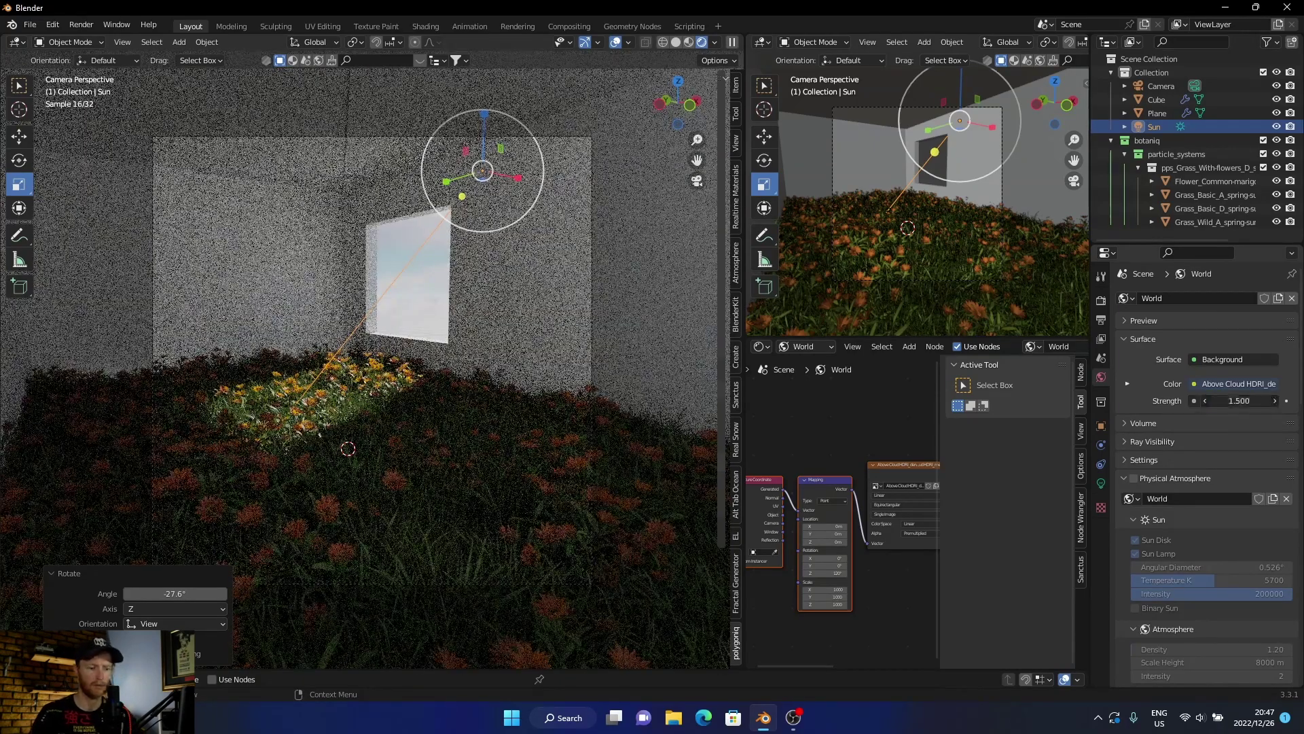
{"action": "key", "text": "BackSpace"}
{"action": "type", "text": "2"}
{"action": "key", "text": "Return"}
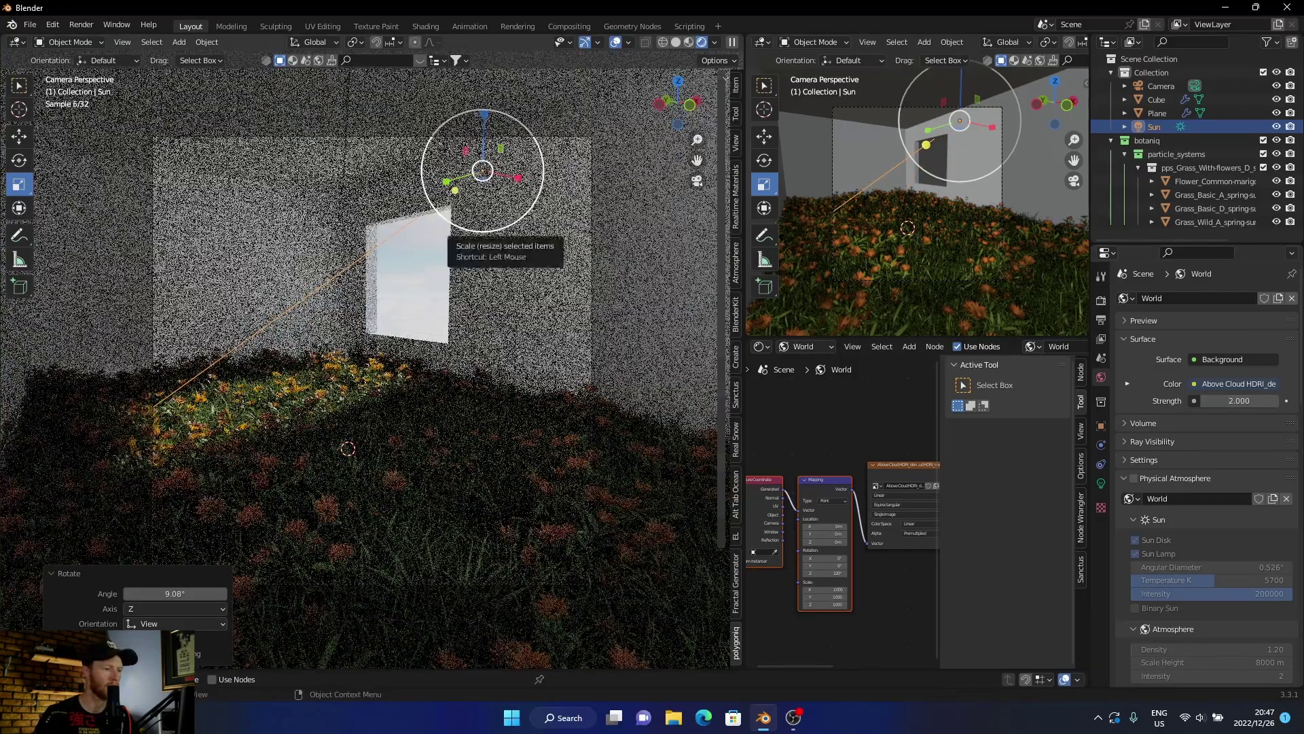
Scale the flower-covered plane down to about 0.5, enlarge it again slightly, and deselect it
{"action": "left_click", "coordinate": [348, 448]}
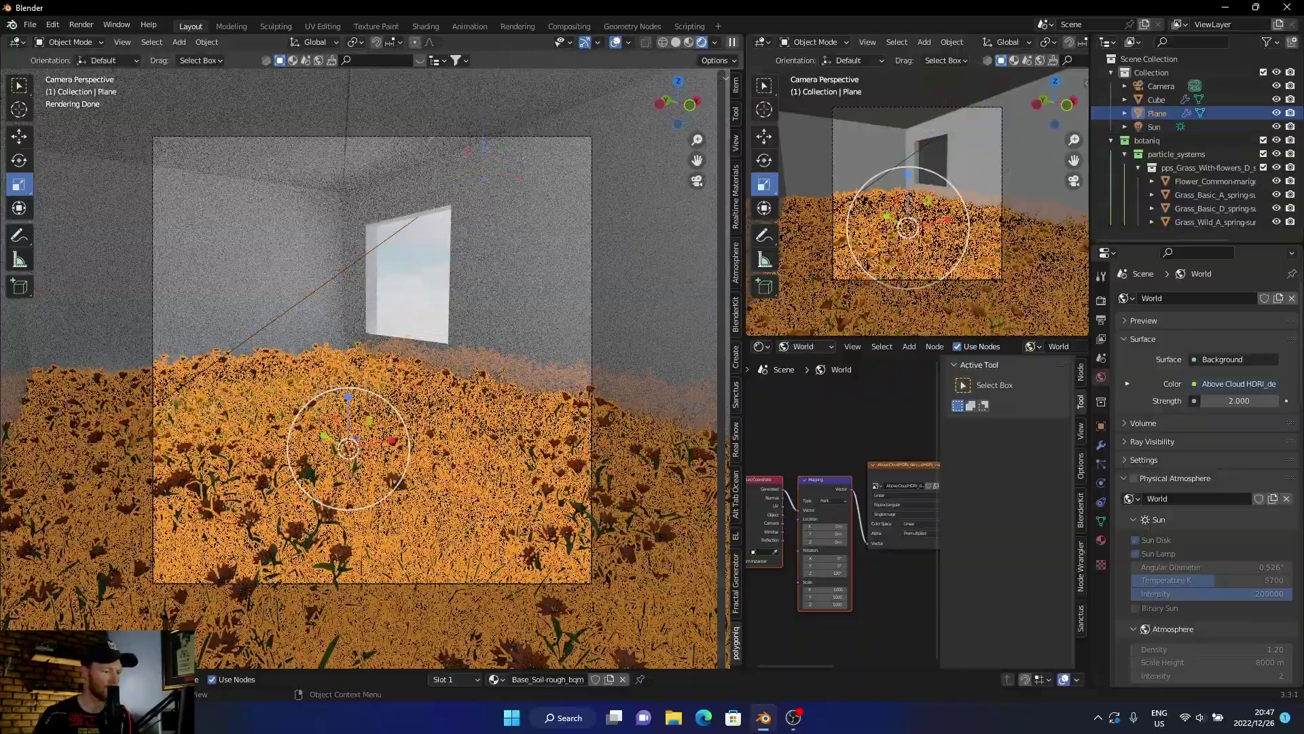
{"action": "key", "text": "s"}
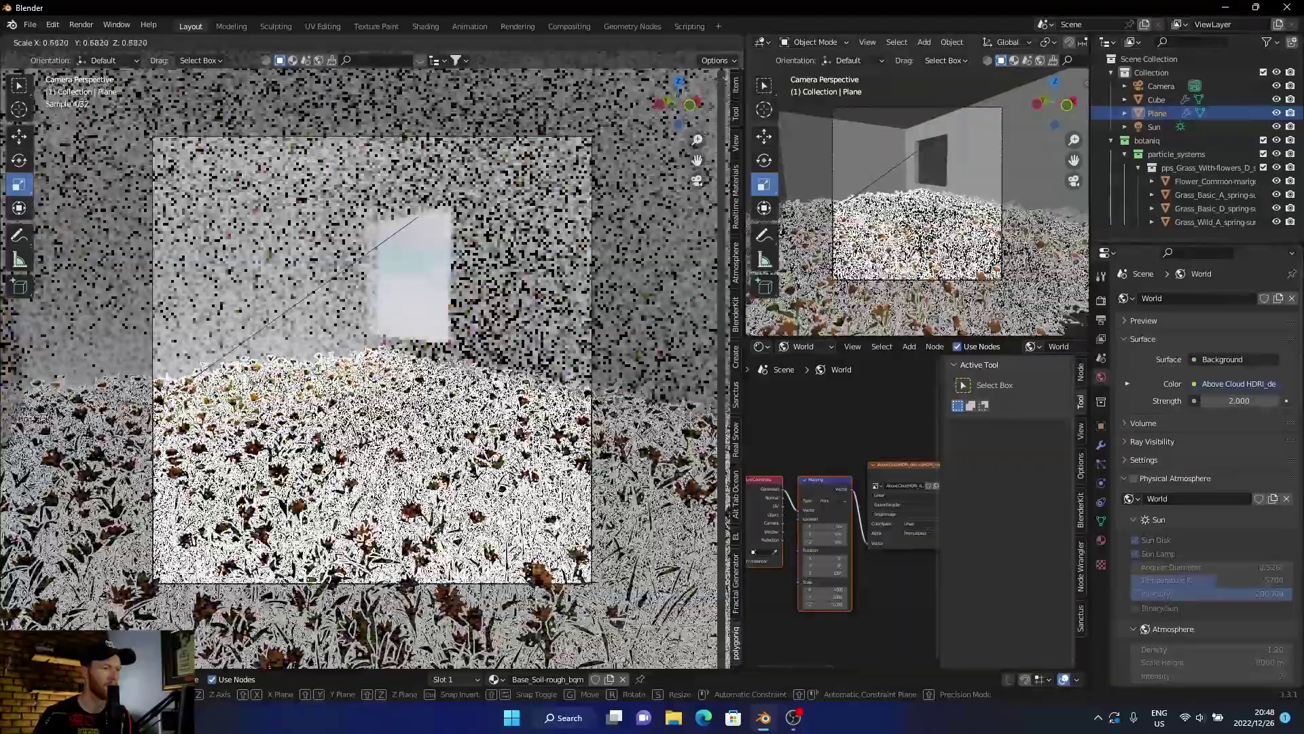
{"action": "key", "text": "Return"}
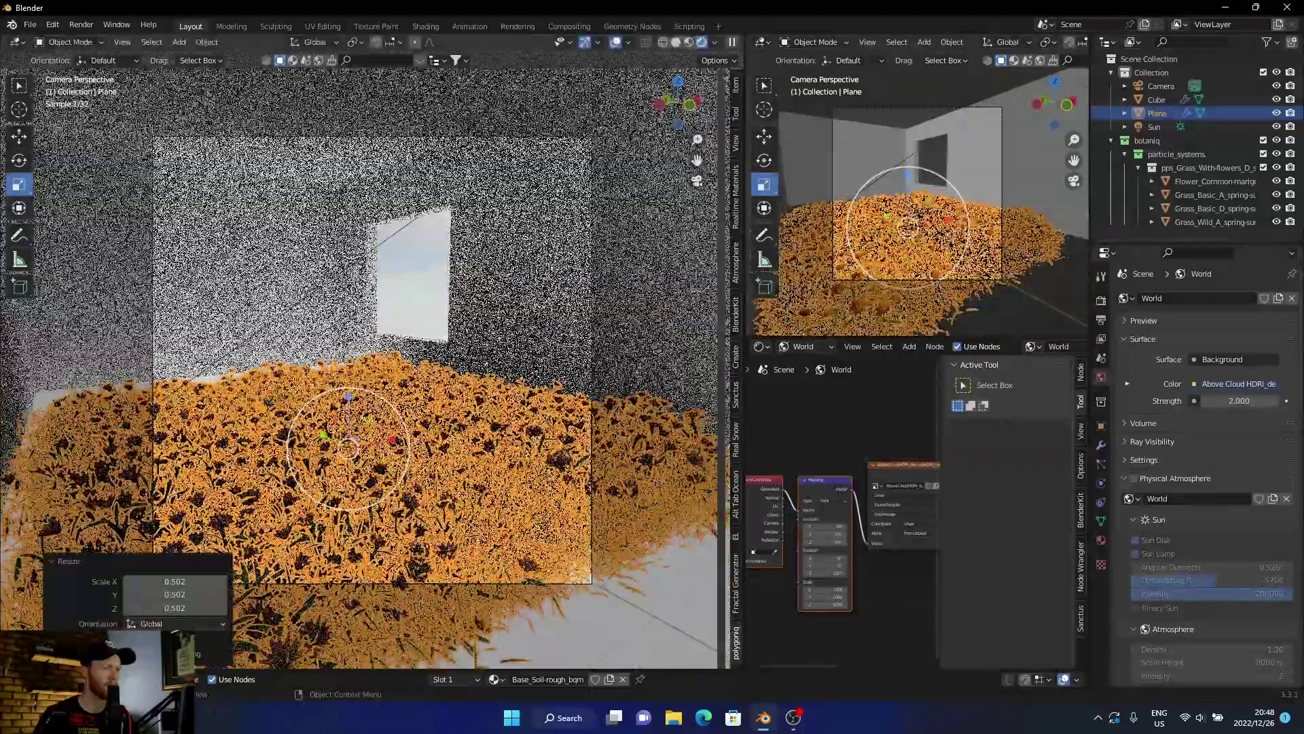
{"action": "key", "text": "alt+a"}
{"action": "key", "text": "s"}
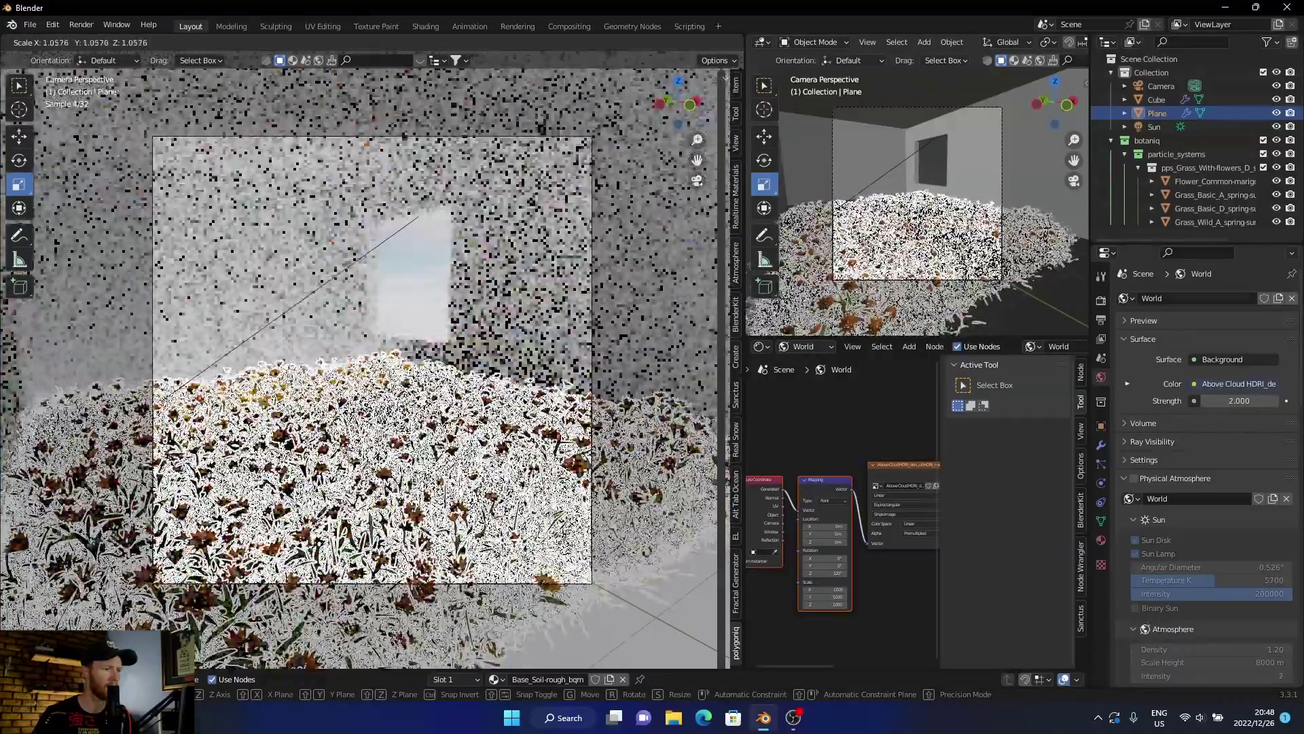
{"action": "key", "text": "Return"}
{"action": "key", "text": "alt+a"}
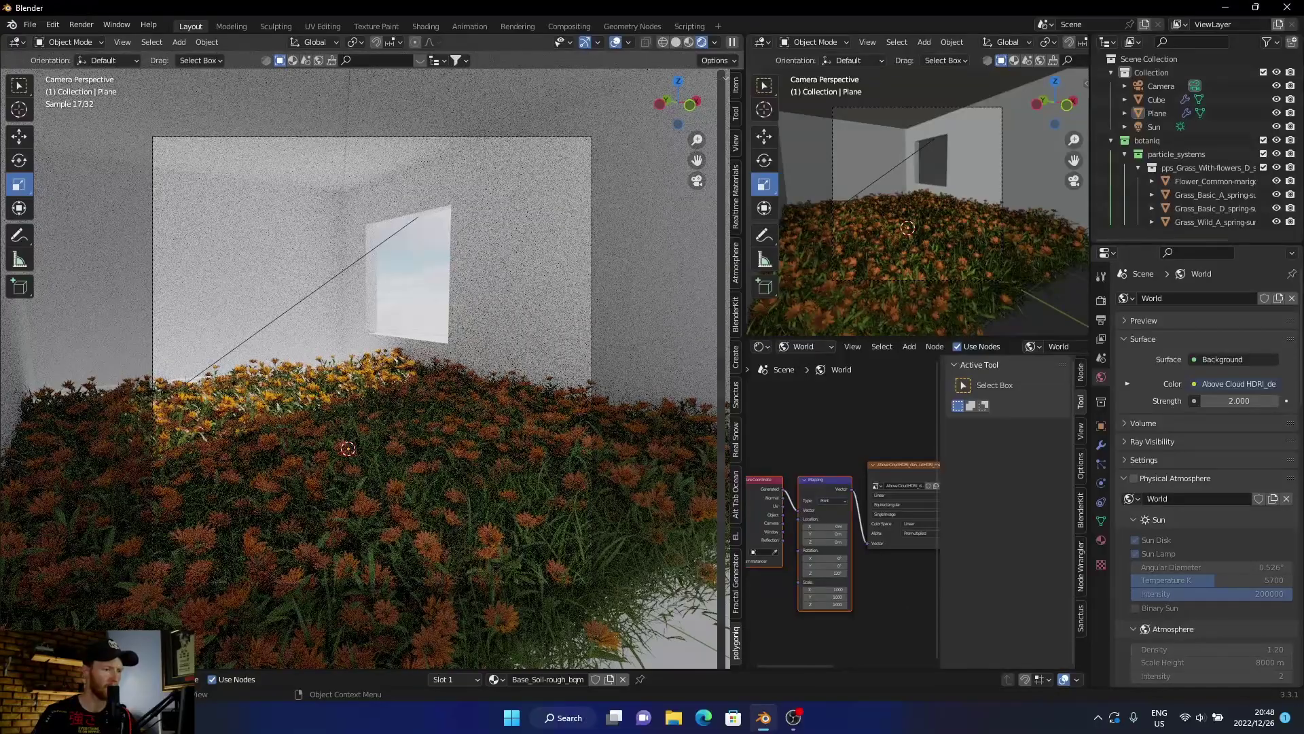
Return to solid shading and shift the flower-covered plane about -0.017 m in X, 0.022 m in Y and 0.062 m in Z
{"action": "scroll", "coordinate": [372, 367], "scroll_direction": "up", "scroll_amount": 1}
{"action": "mouse_move", "coordinate": [372, 367]}
{"action": "middle_mouse_down"}
{"action": "mouse_move", "coordinate": [387, 340]}
{"action": "mouse_move", "coordinate": [375, 371]}
{"action": "middle_mouse_up"}
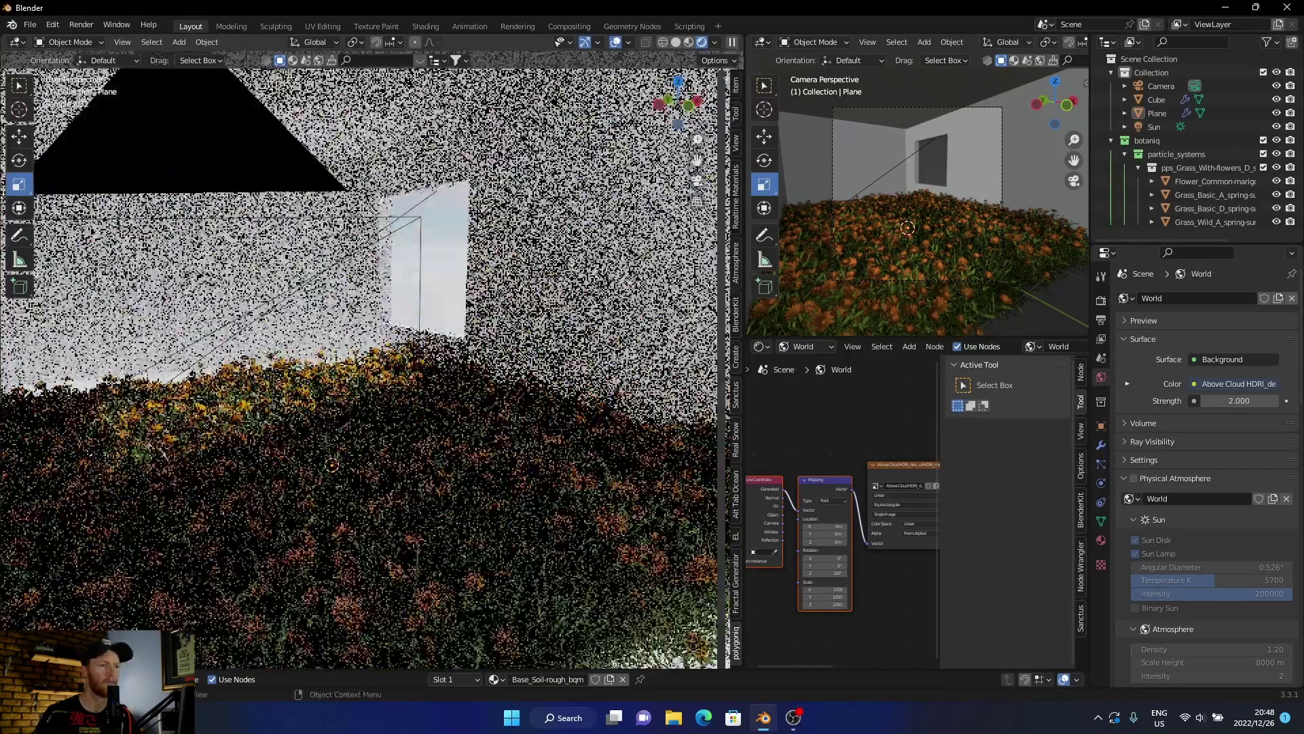
{"action": "left_click", "coordinate": [676, 42]}
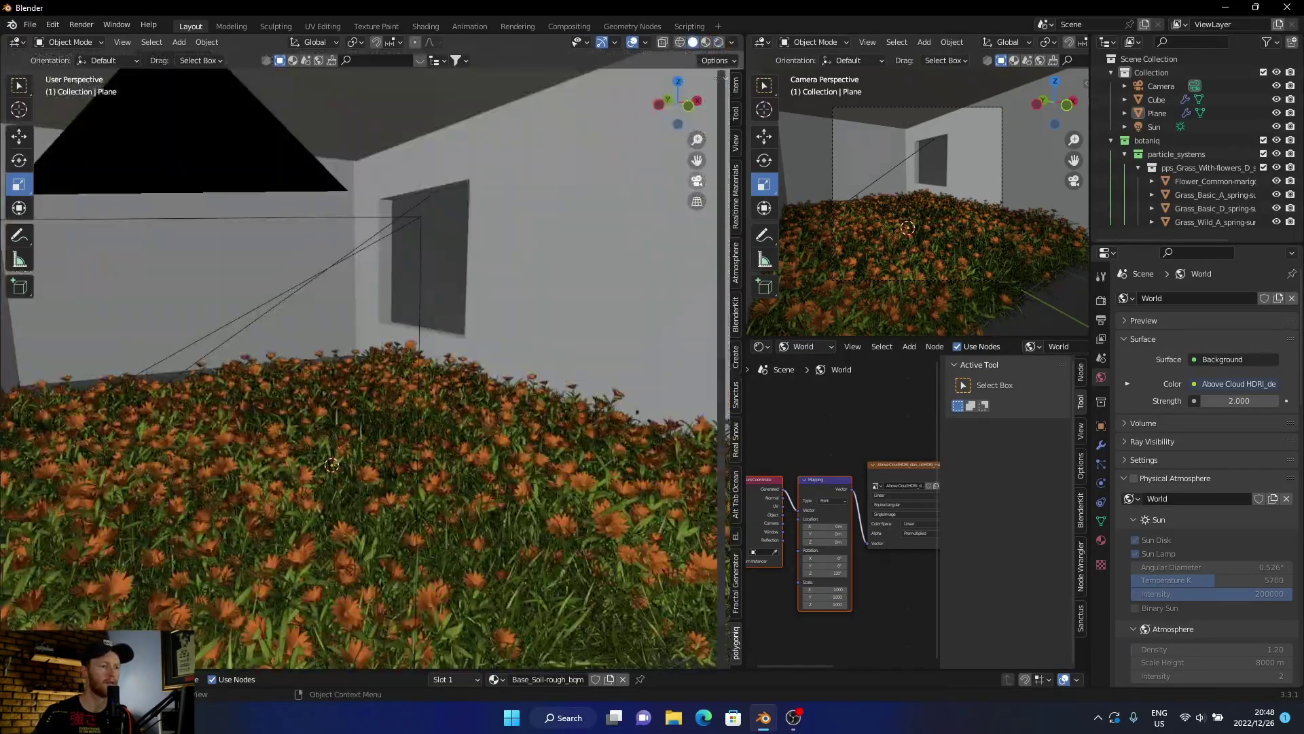
{"action": "left_click", "coordinate": [557, 476]}
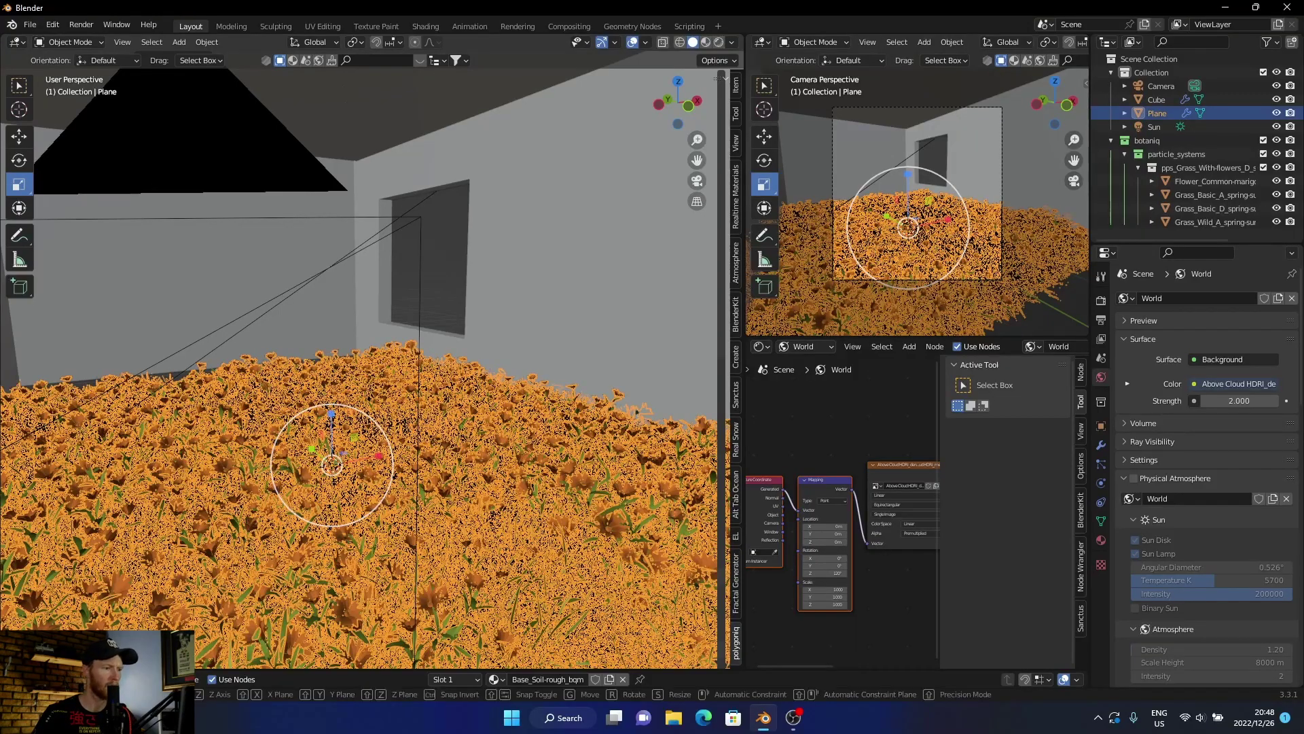
{"action": "key", "text": "g"}
{"action": "key", "text": "Return"}
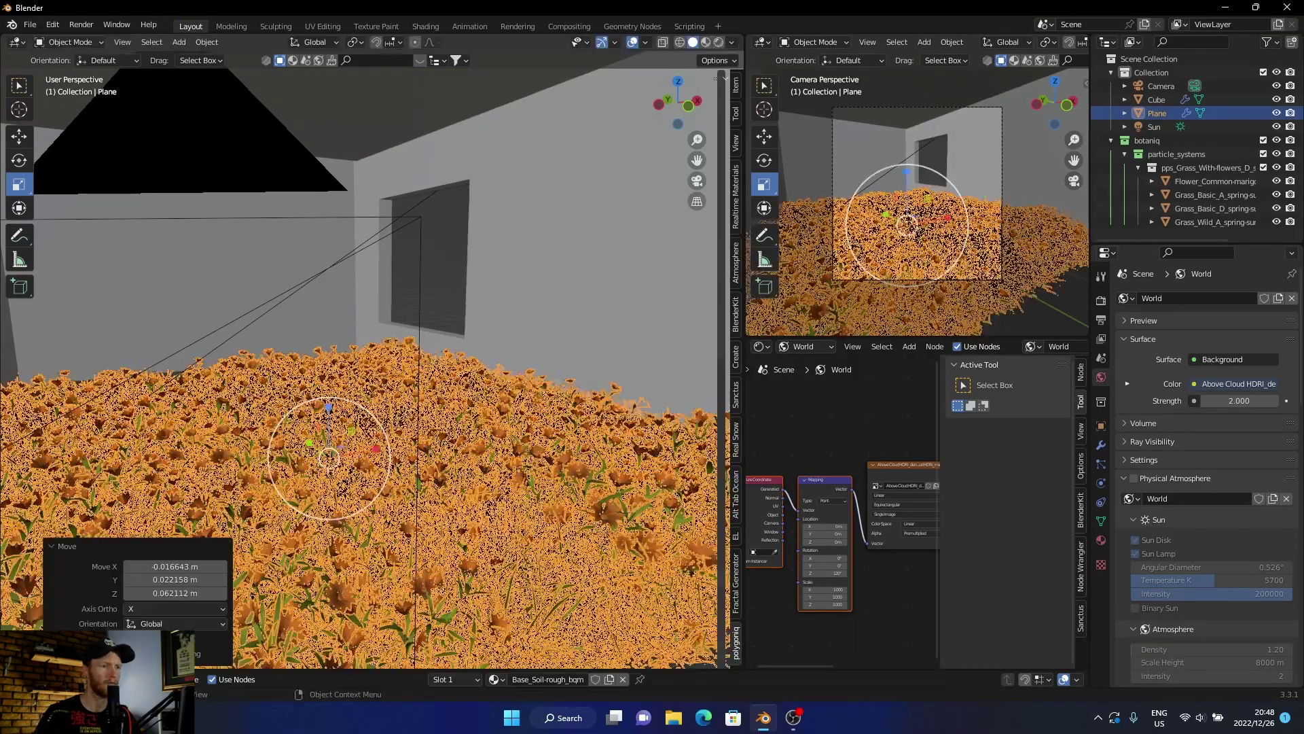
Move the flower-covered plane about 0.71 m along Y in the top view
{"action": "key", "text": "KP_7"}
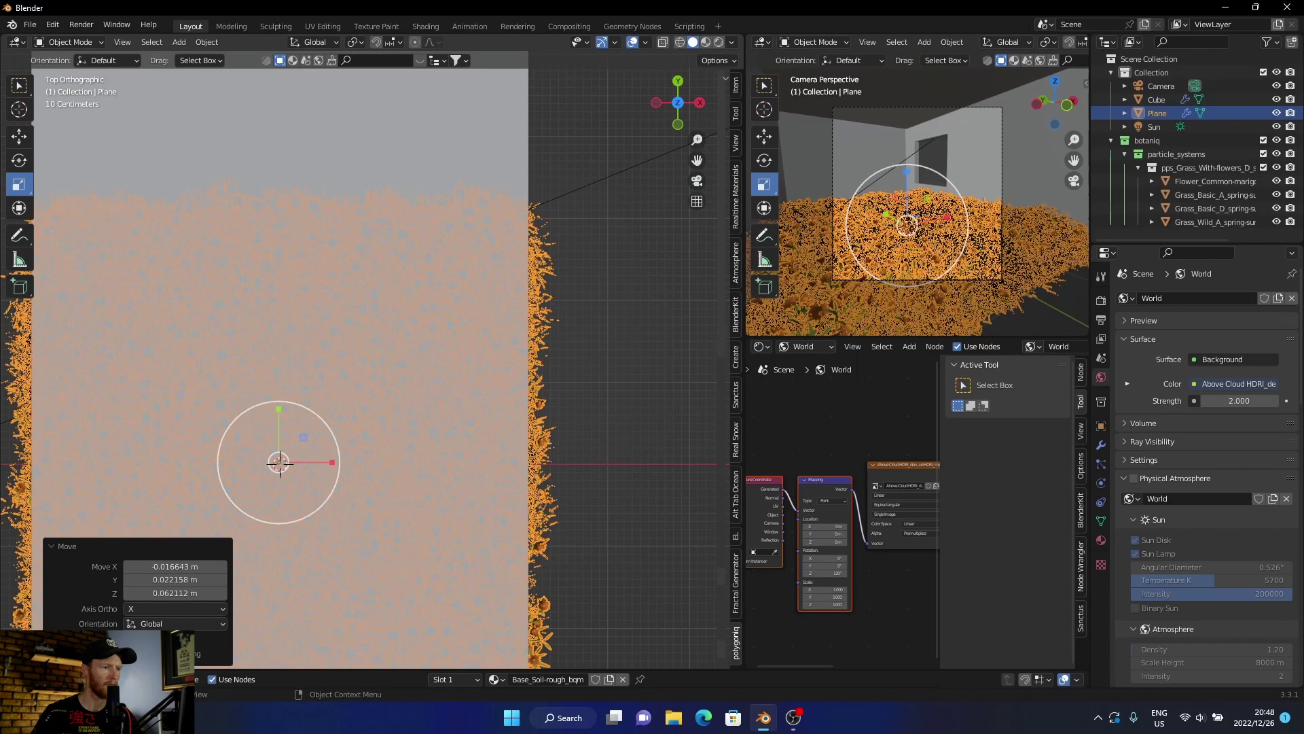
{"action": "key", "text": "g"}
{"action": "key", "text": "x"}
{"action": "key", "text": "y"}
{"action": "key", "text": "Return"}
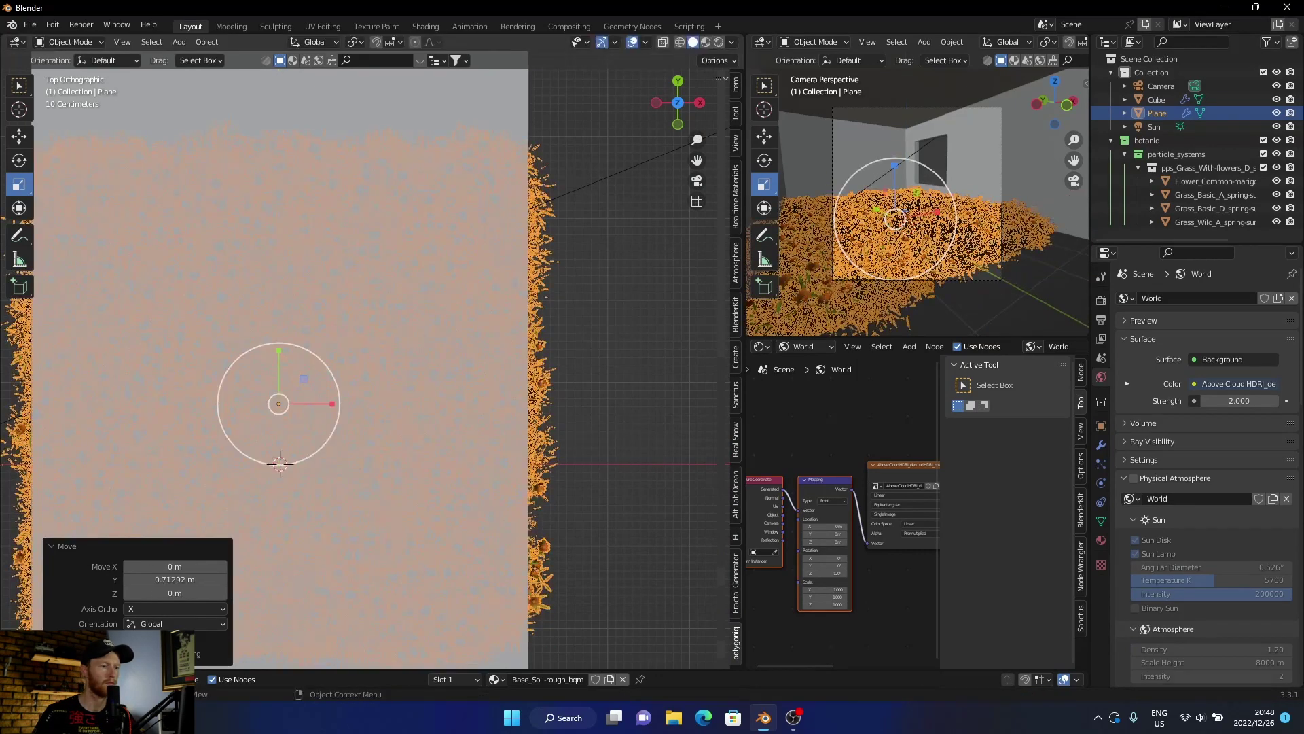
Move the flower-covered plane back about -0.24 m along Y, deselect it and return to the camera view
{"action": "key", "text": "g"}
{"action": "key", "text": "y"}
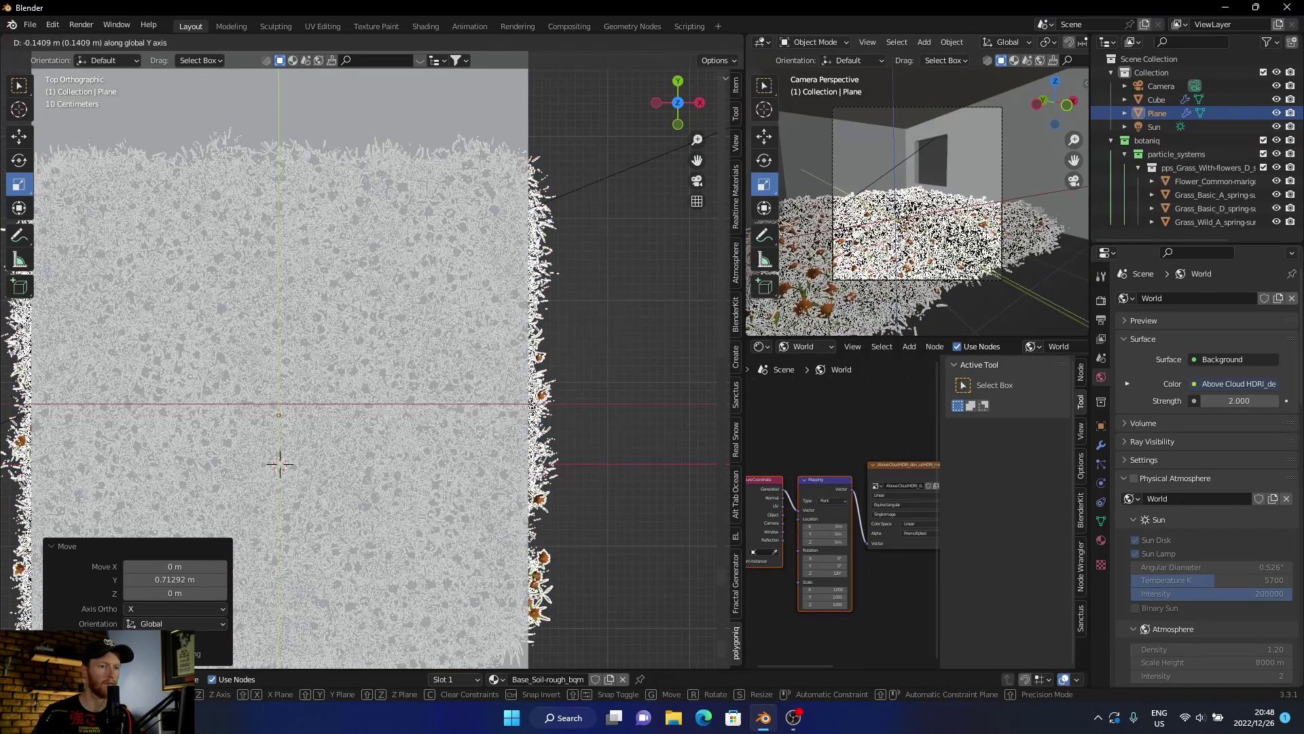
{"action": "key", "text": "Return"}
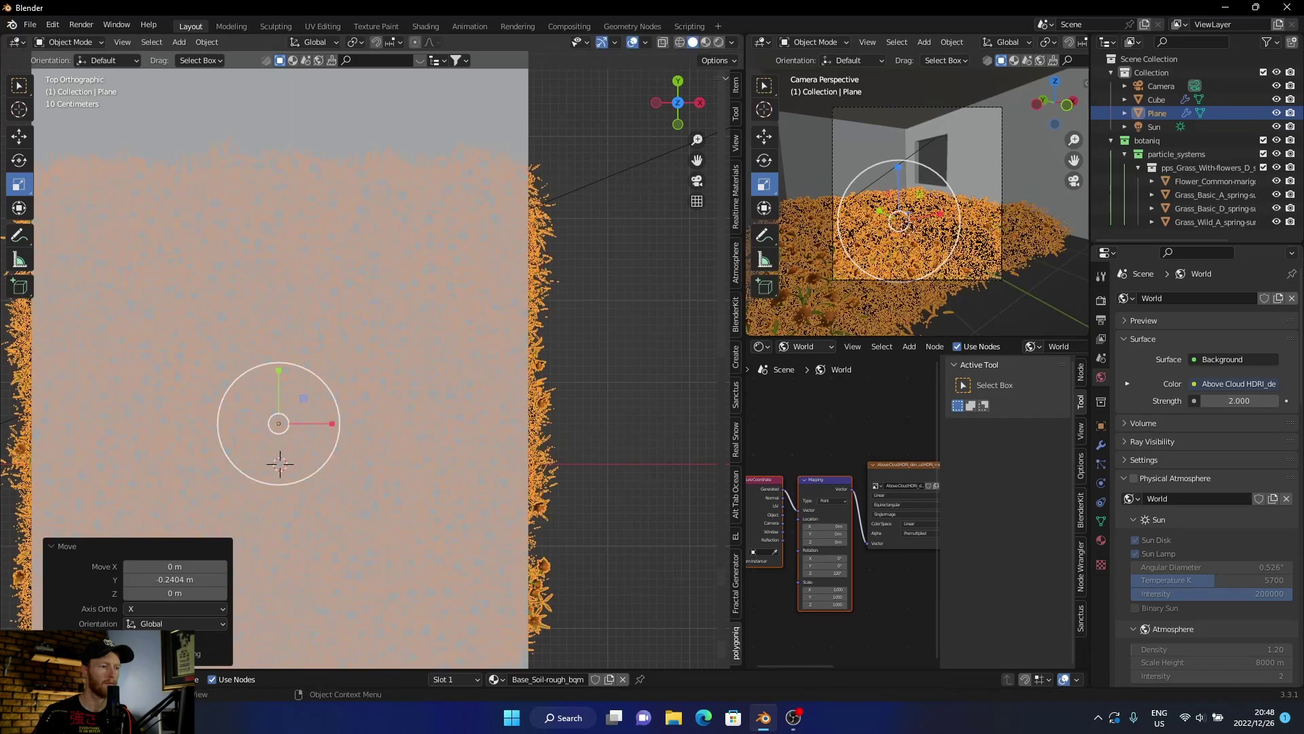
{"action": "key", "text": "alt+a"}
{"action": "left_click", "coordinate": [697, 180]}
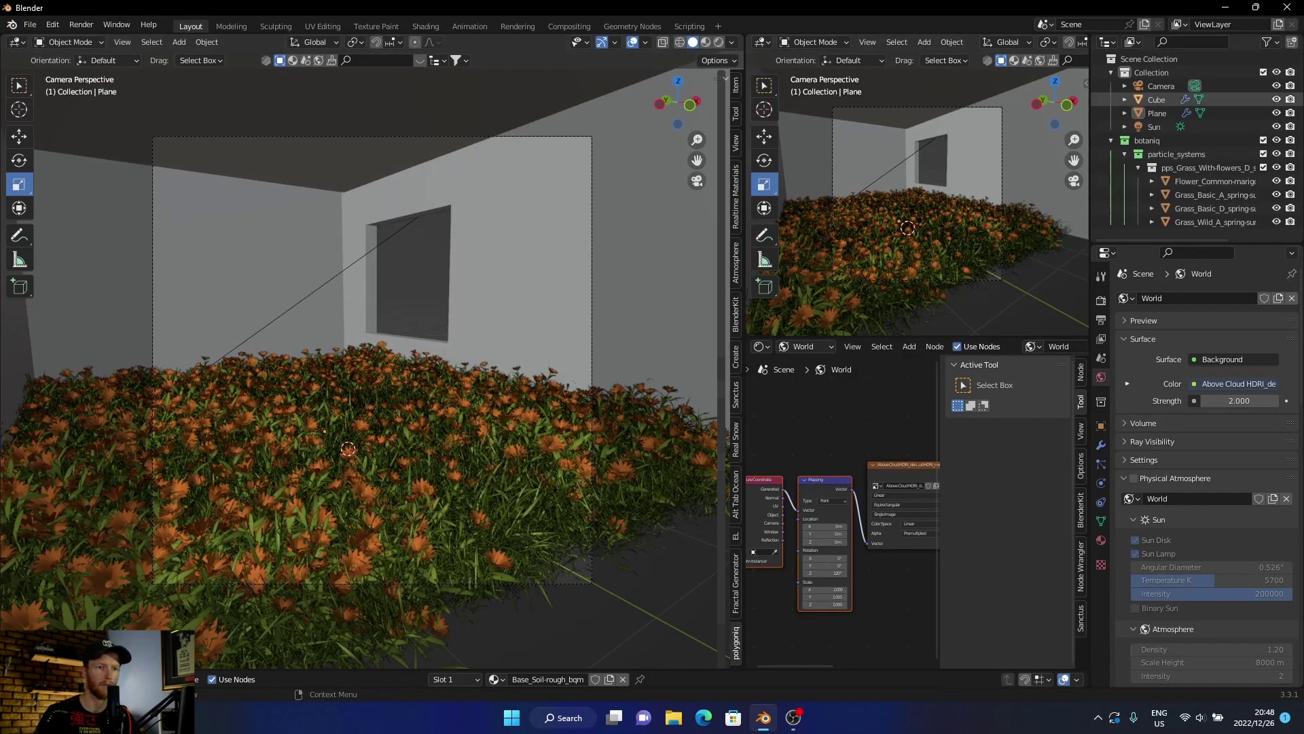
Move the camera about -0.115 m in X and 0.178 m in Y to reframe the room
{"action": "left_click", "coordinate": [1162, 85]}
{"action": "key", "text": "g"}
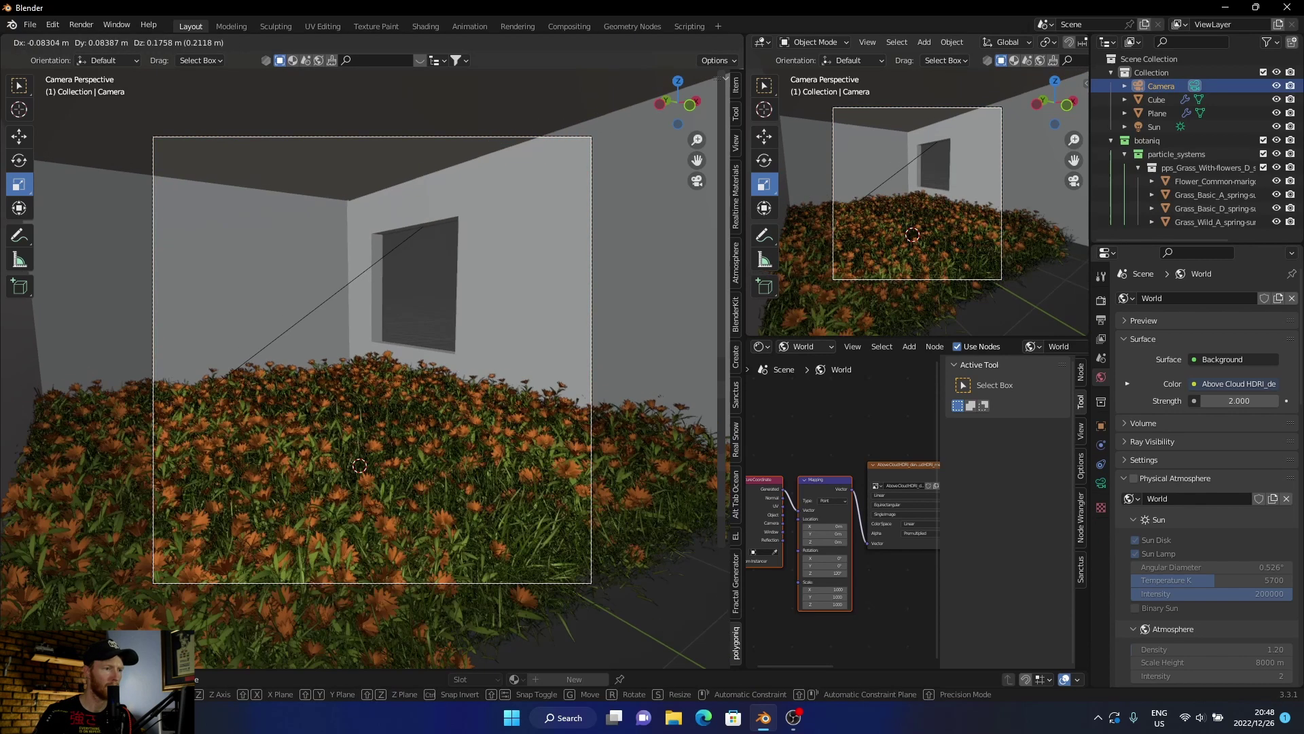
{"action": "key", "text": "Return"}
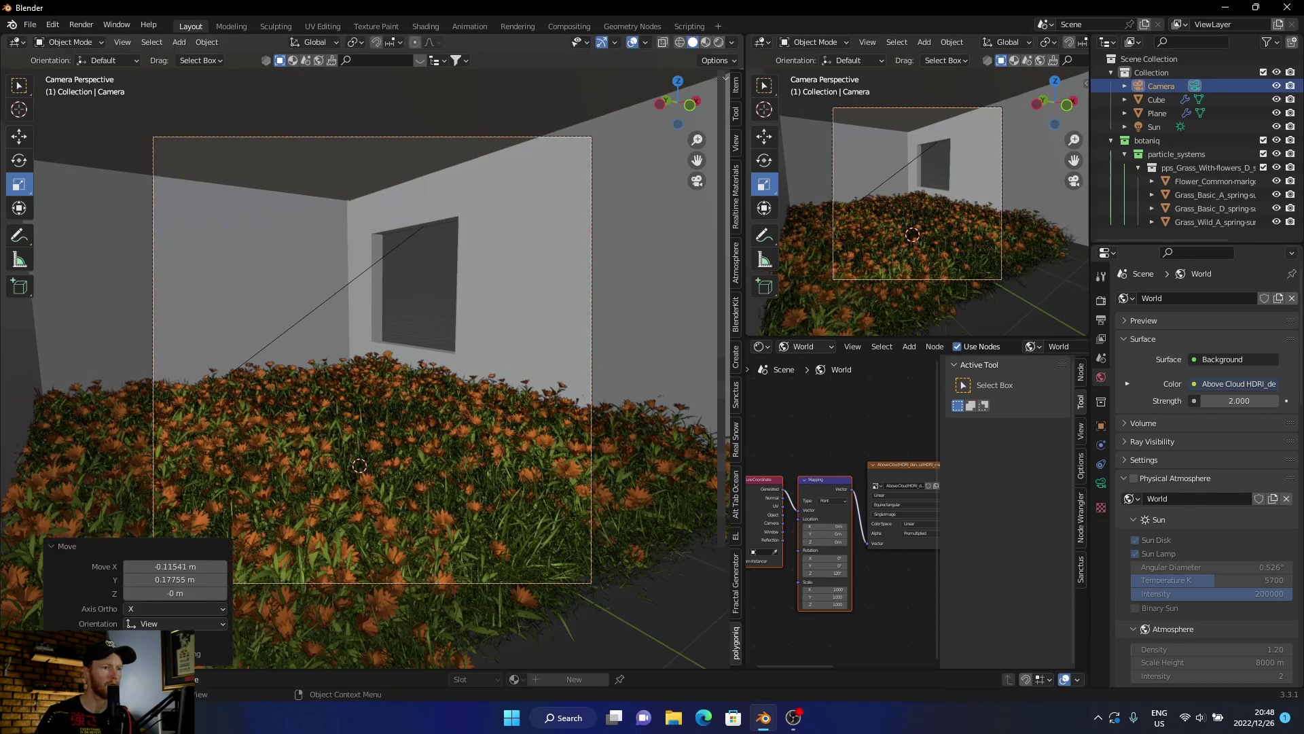
Scale the flower-covered plane to 1.375 along Y in rendered shading, deselect it and return to solid shading
{"action": "left_click", "coordinate": [719, 42]}
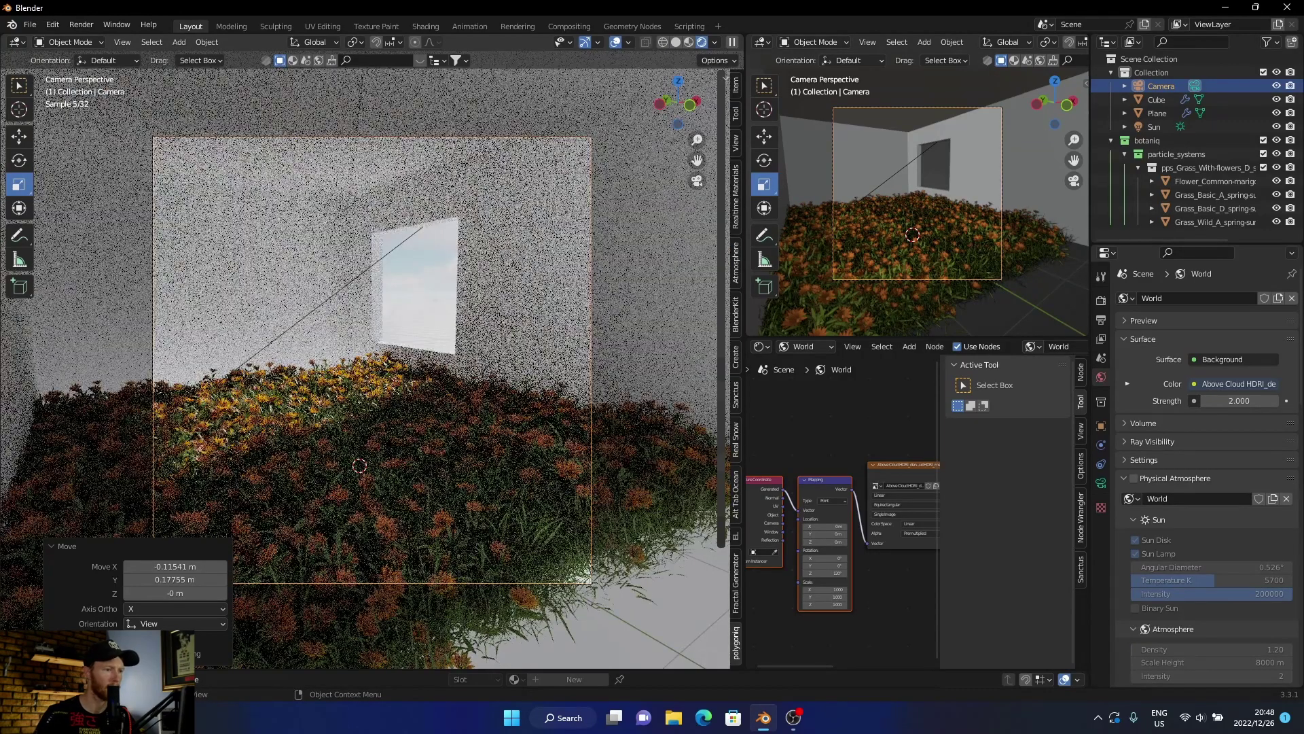
{"action": "left_click", "coordinate": [330, 455]}
{"action": "left_click_drag", "start_coordinate": [311, 434], "coordinate": [305, 431]}
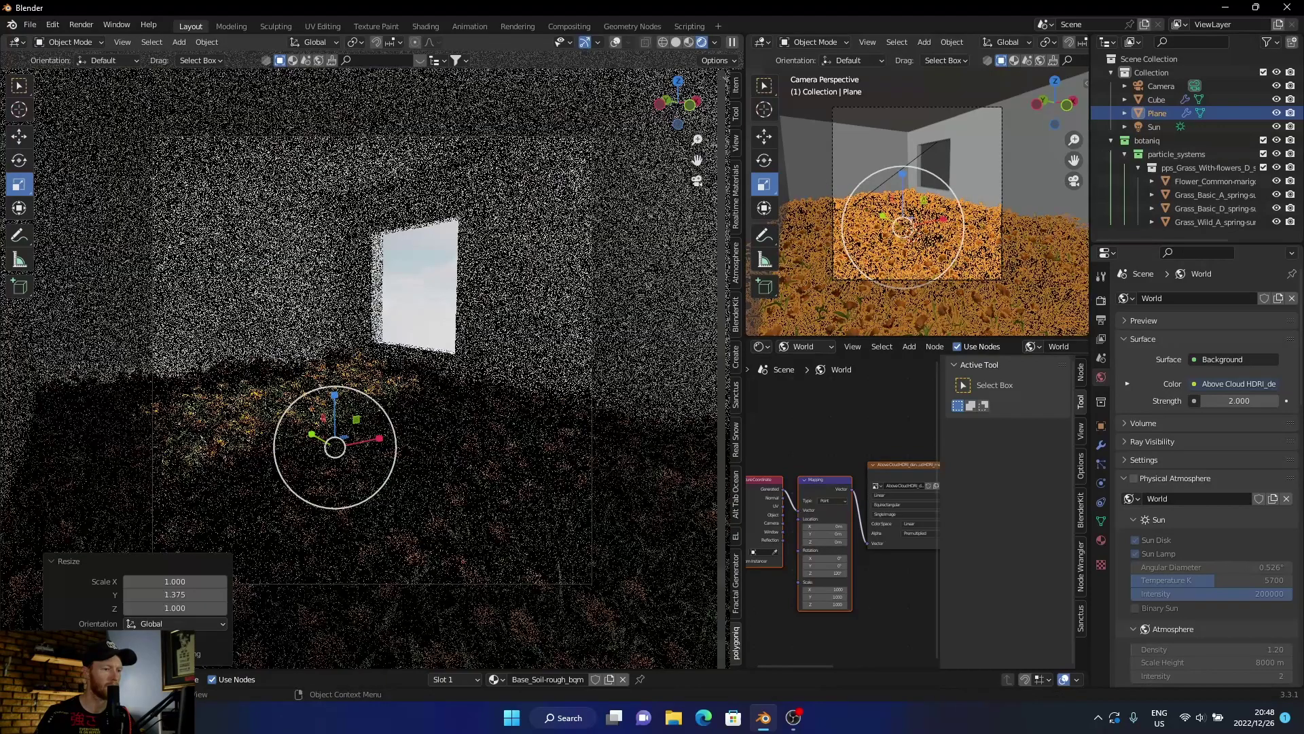
{"action": "key", "text": "alt+a"}
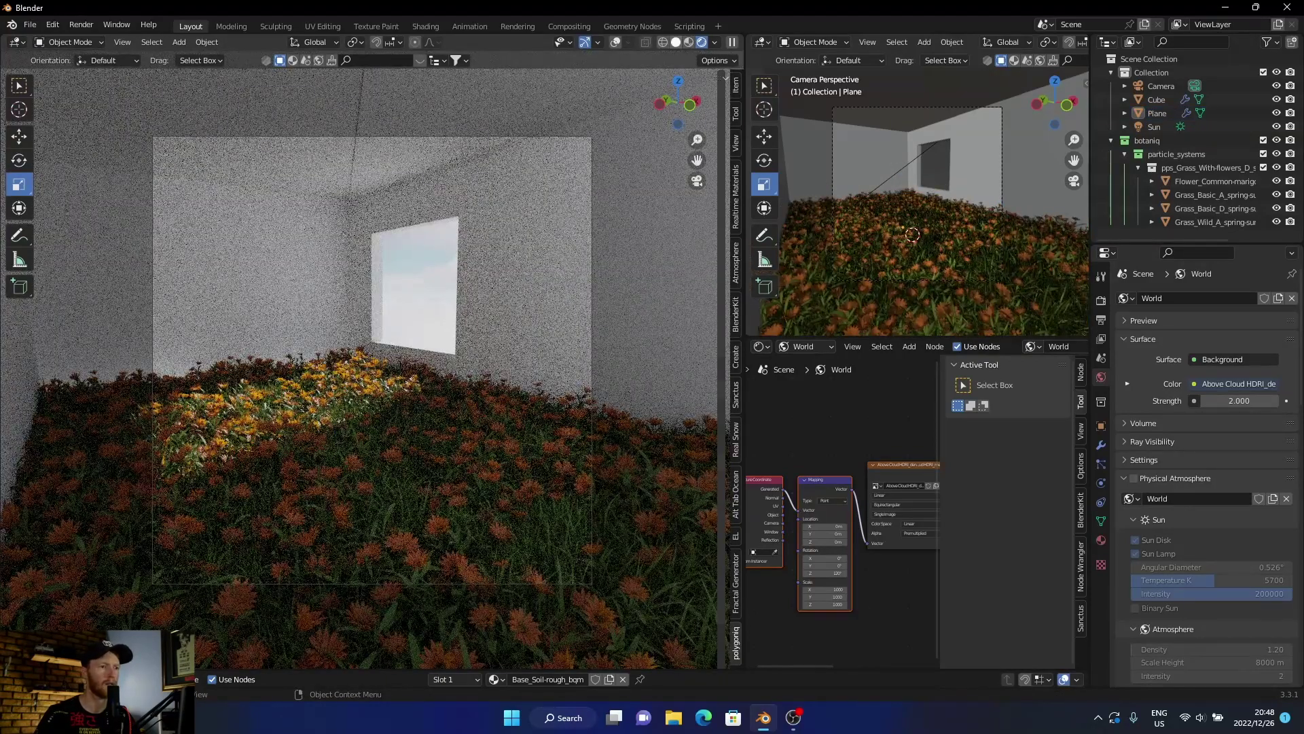
{"action": "key", "text": "z"}
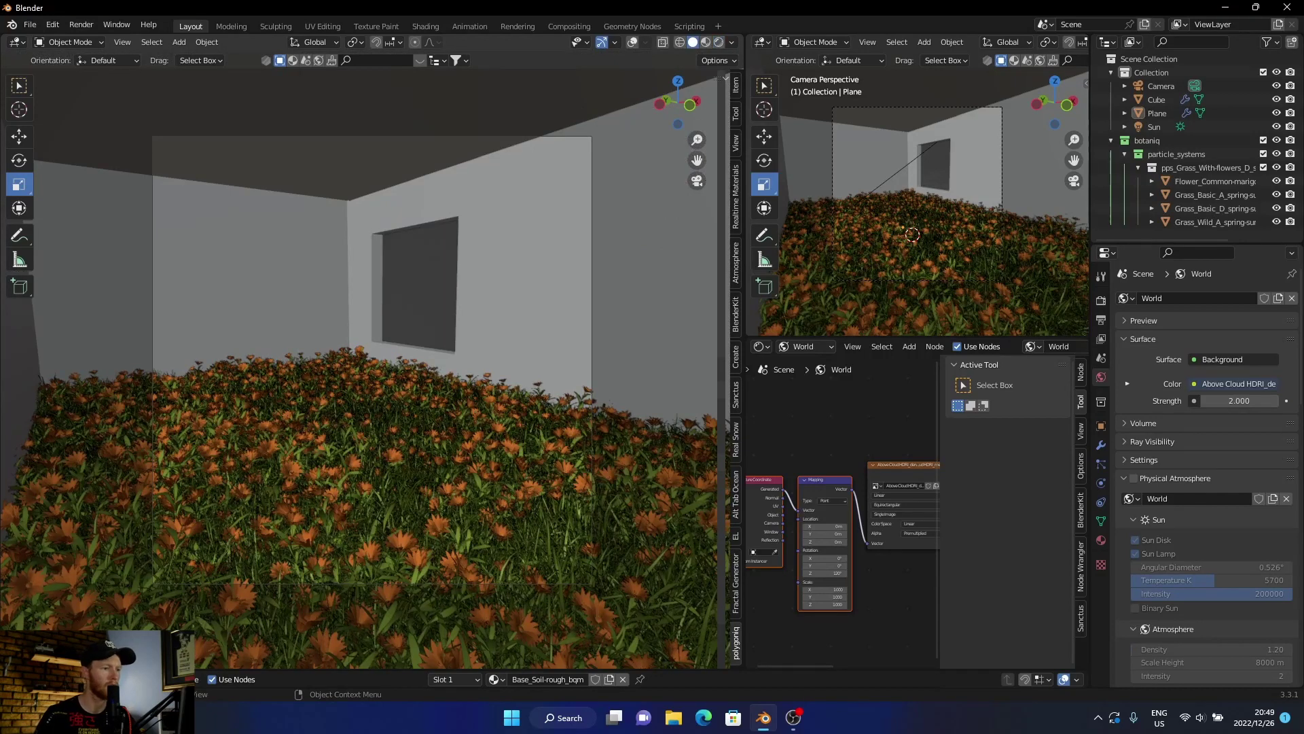
Change the material node editor below the viewports to an Asset Browser and enlarge its area
{"action": "left_click", "coordinate": [17, 680]}
{"action": "right_click", "coordinate": [41, 680]}
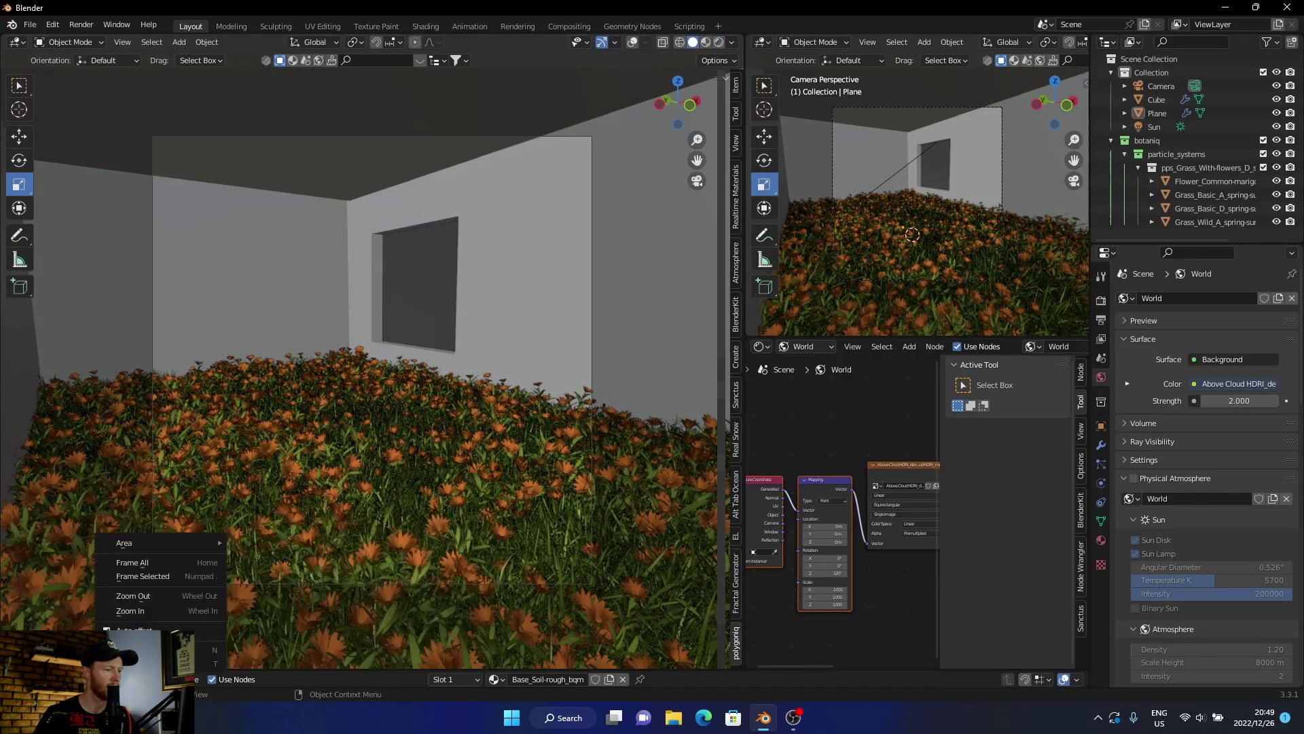
{"action": "left_click", "coordinate": [17, 679]}
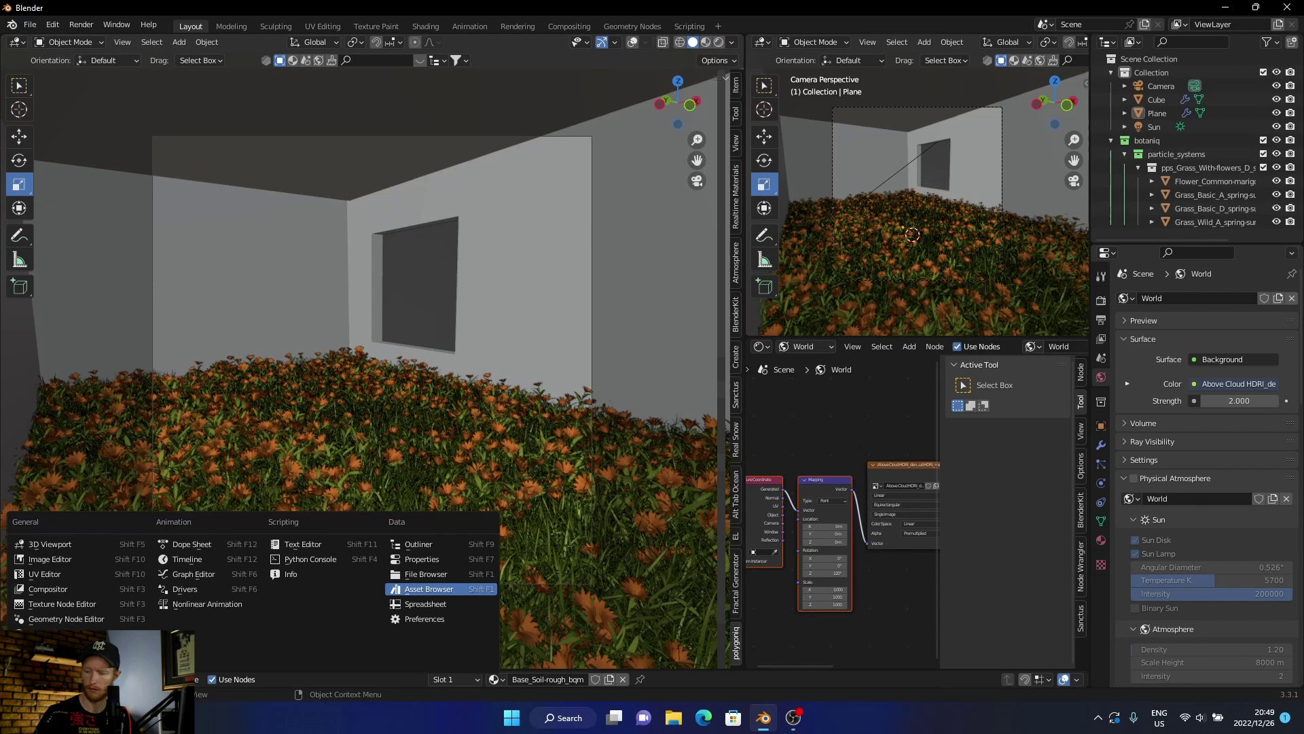
{"action": "left_click", "coordinate": [428, 589]}
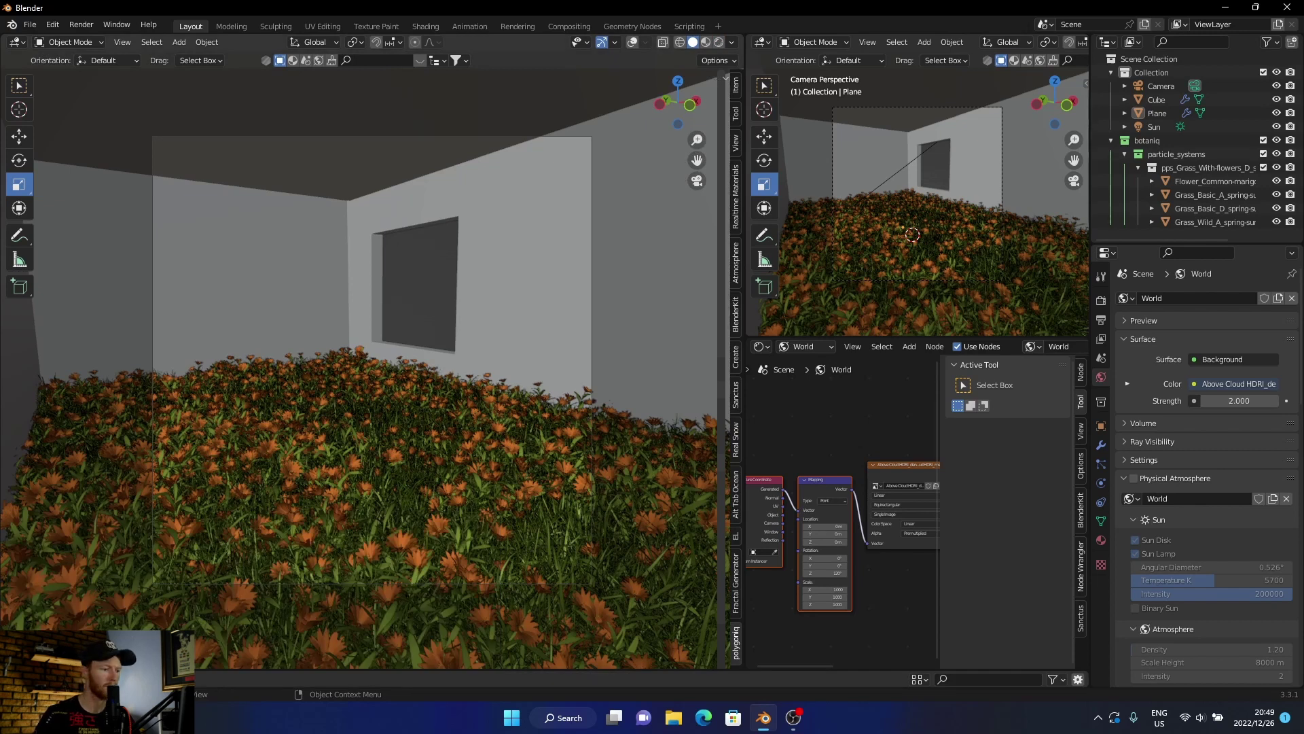
{"action": "left_click_drag", "start_coordinate": [435, 669], "coordinate": [435, 485]}
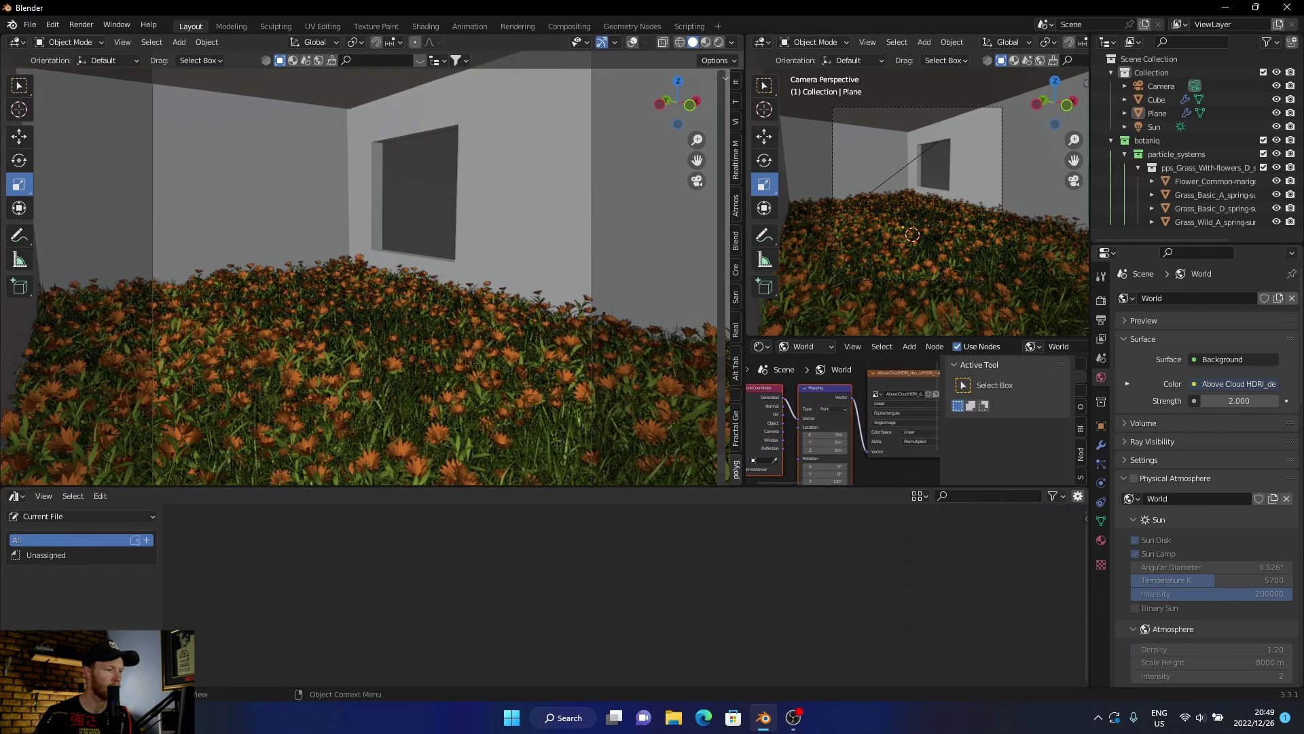
Add the plastic_monobloc_chair_01 model from the Poly Haven library to the flower floor near the window
{"action": "left_click", "coordinate": [81, 516]}
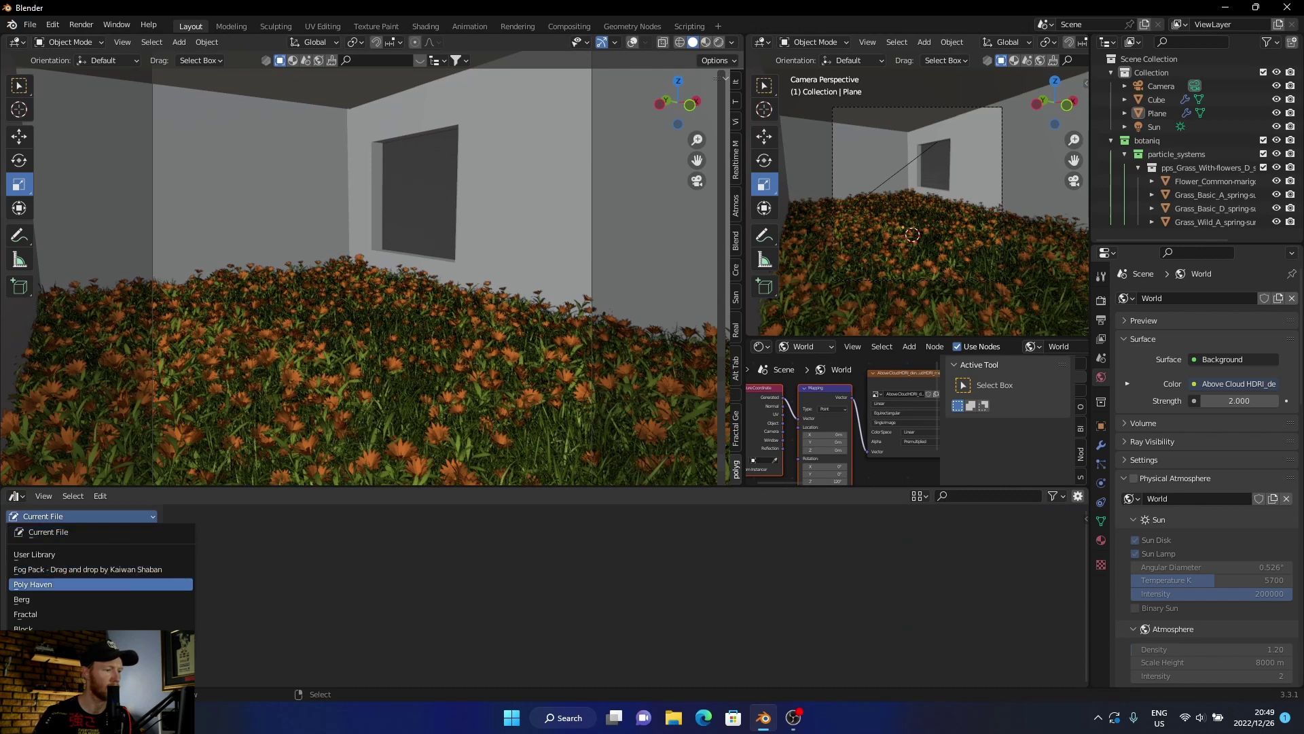
{"action": "left_click", "coordinate": [40, 583]}
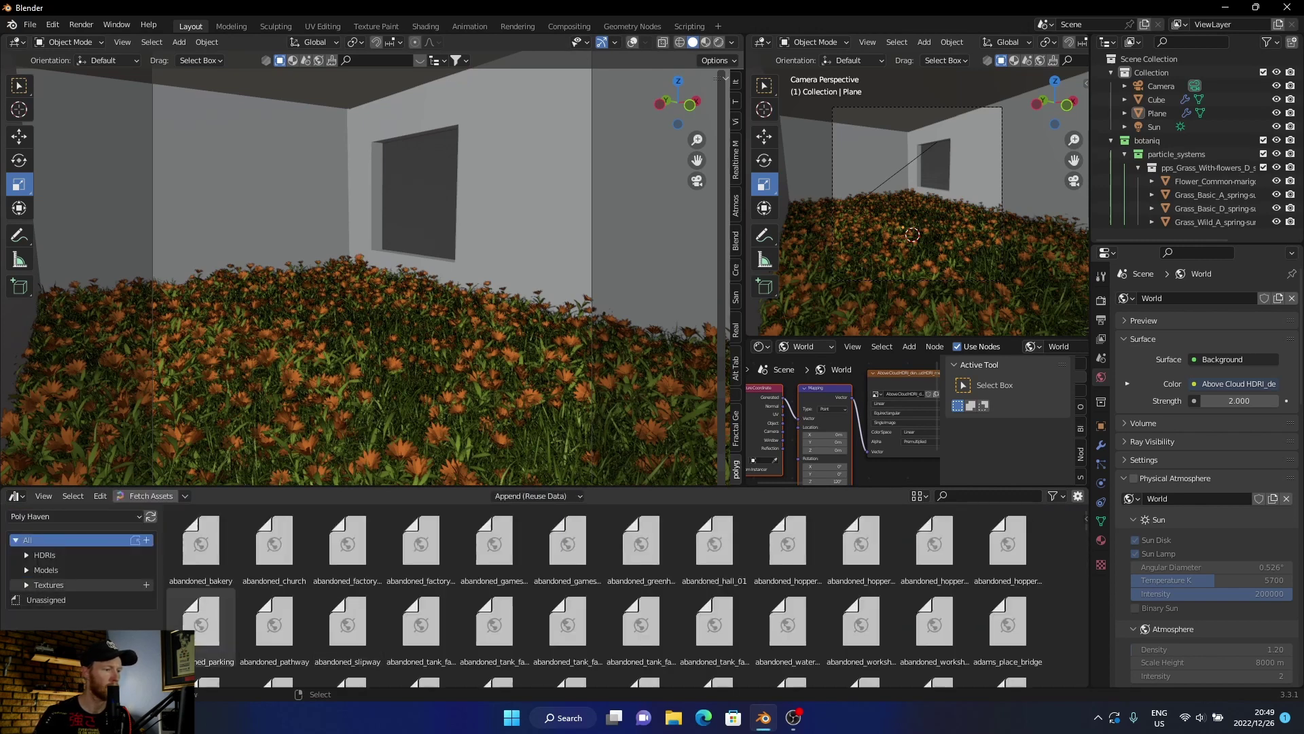
{"action": "left_click", "coordinate": [41, 571]}
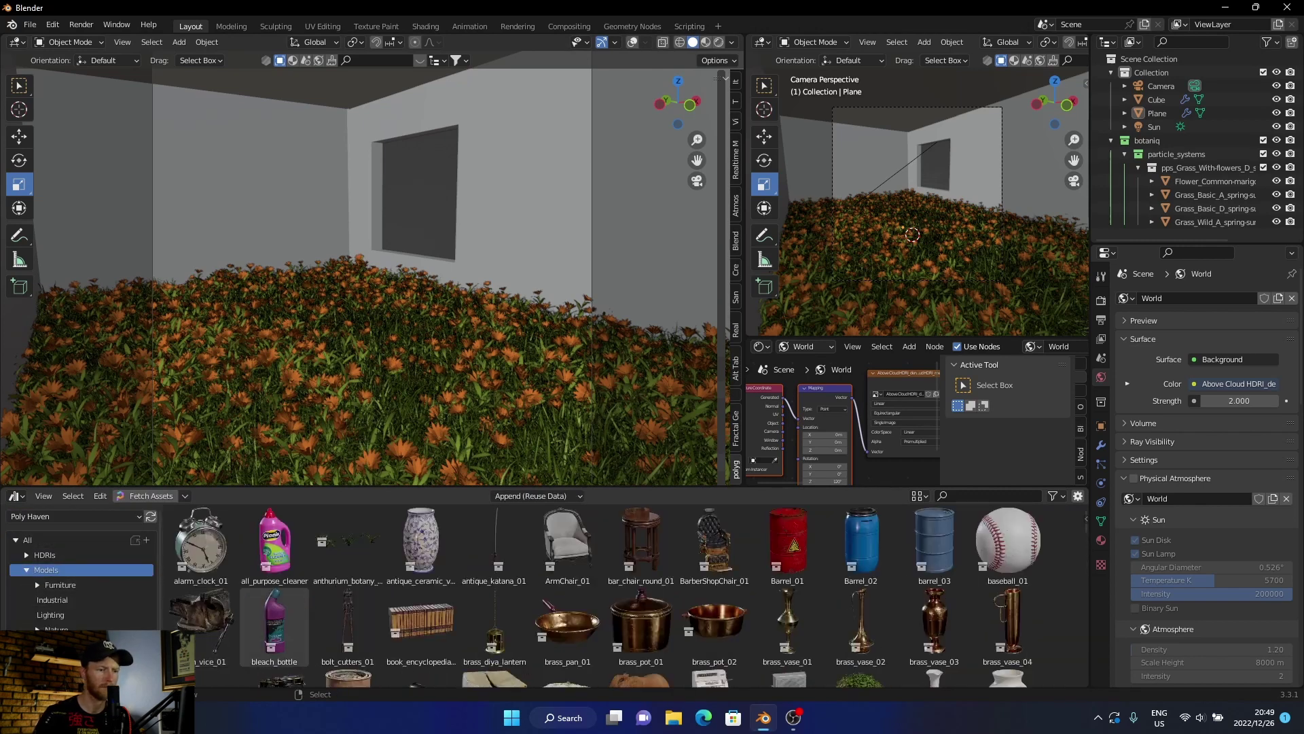
{"action": "scroll", "coordinate": [275, 598], "scroll_direction": "down", "scroll_amount": 1}
{"action": "scroll", "coordinate": [275, 598], "scroll_direction": "down", "scroll_amount": 5}
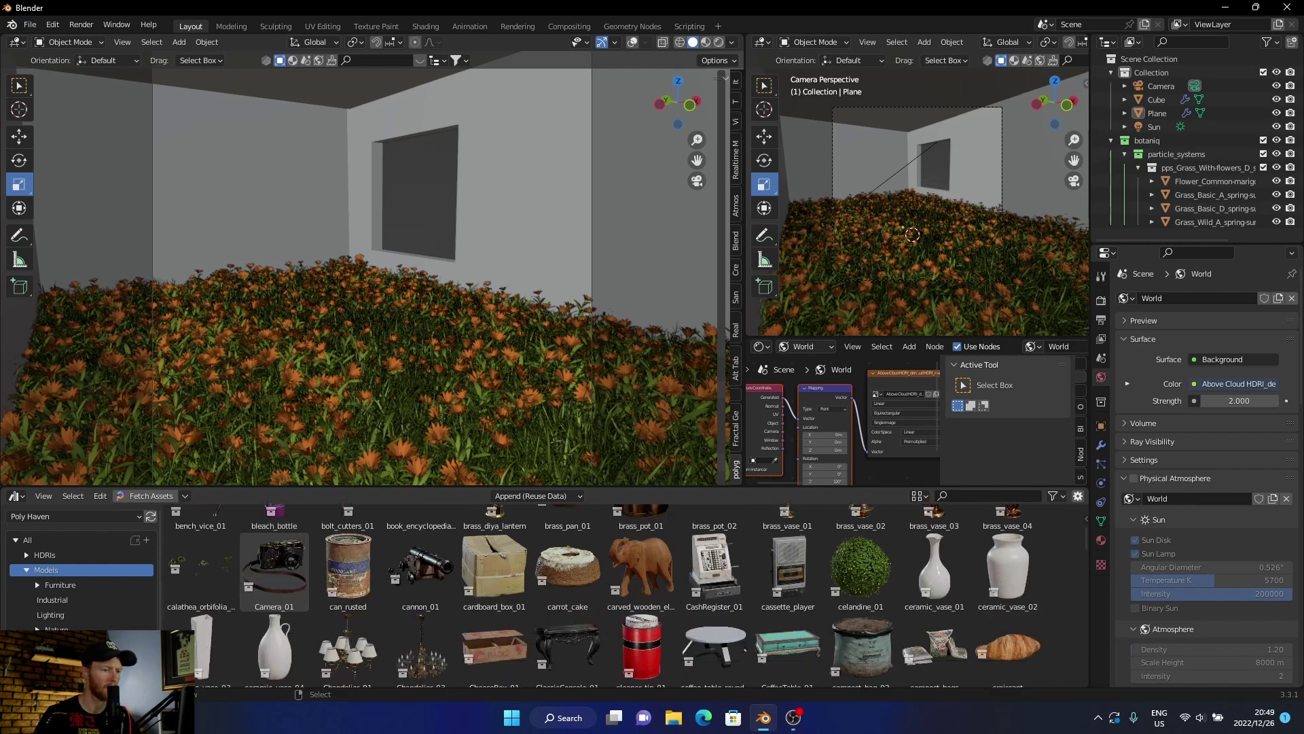
{"action": "scroll", "coordinate": [275, 578], "scroll_direction": "up", "scroll_amount": 2}
{"action": "scroll", "coordinate": [275, 574], "scroll_direction": "down", "scroll_amount": 10}
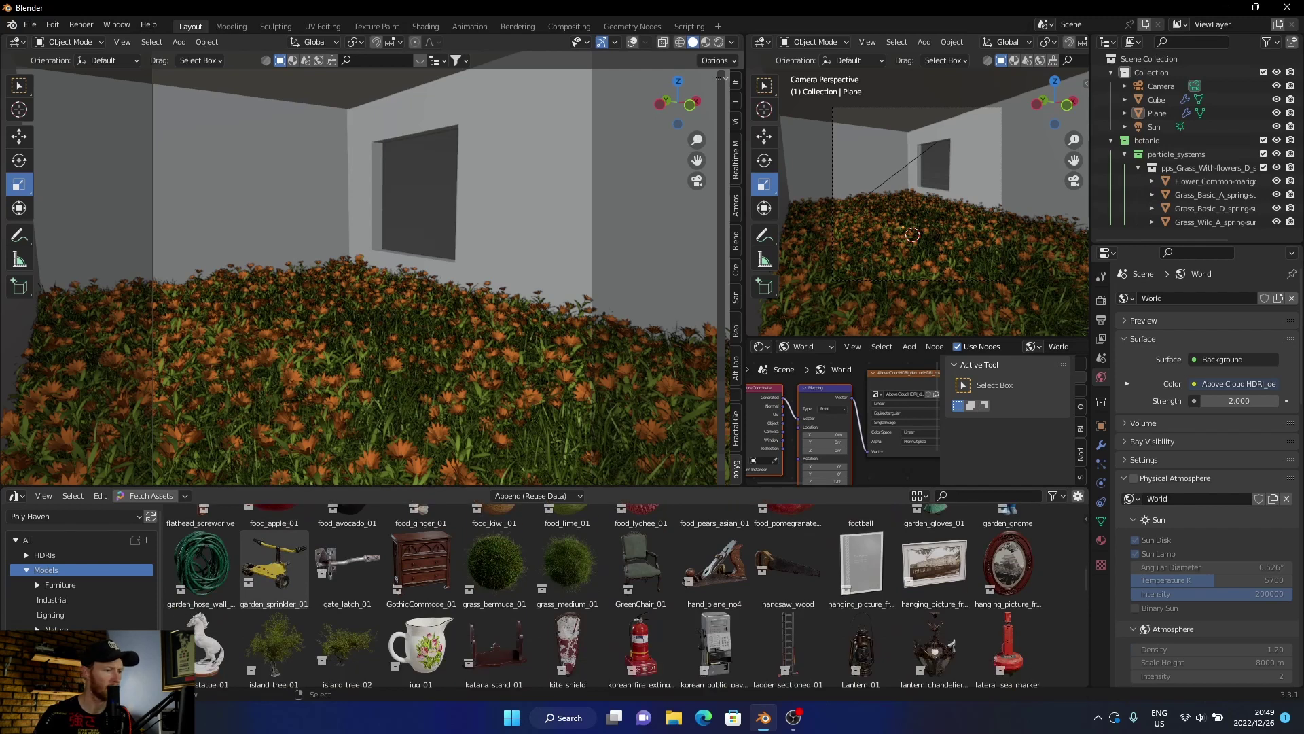
{"action": "scroll", "coordinate": [276, 578], "scroll_direction": "down", "scroll_amount": 4}
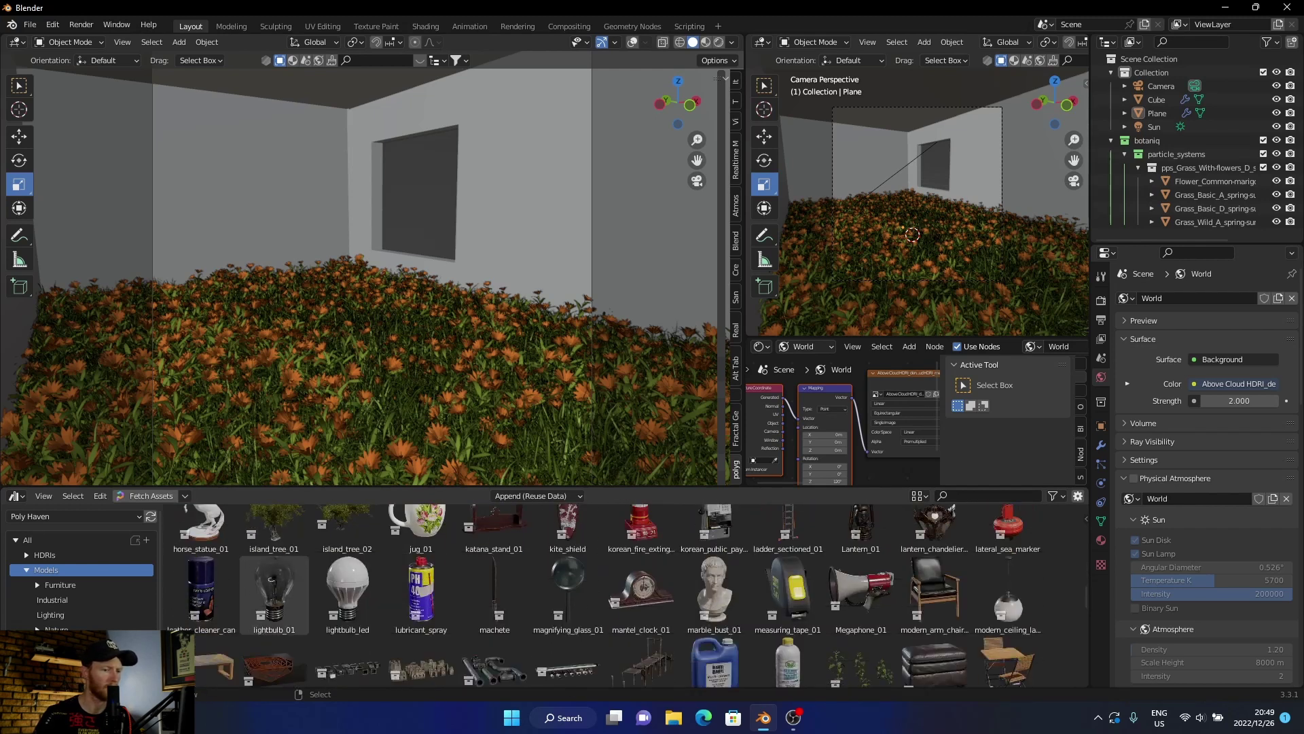
{"action": "scroll", "coordinate": [275, 591], "scroll_direction": "down", "scroll_amount": 4}
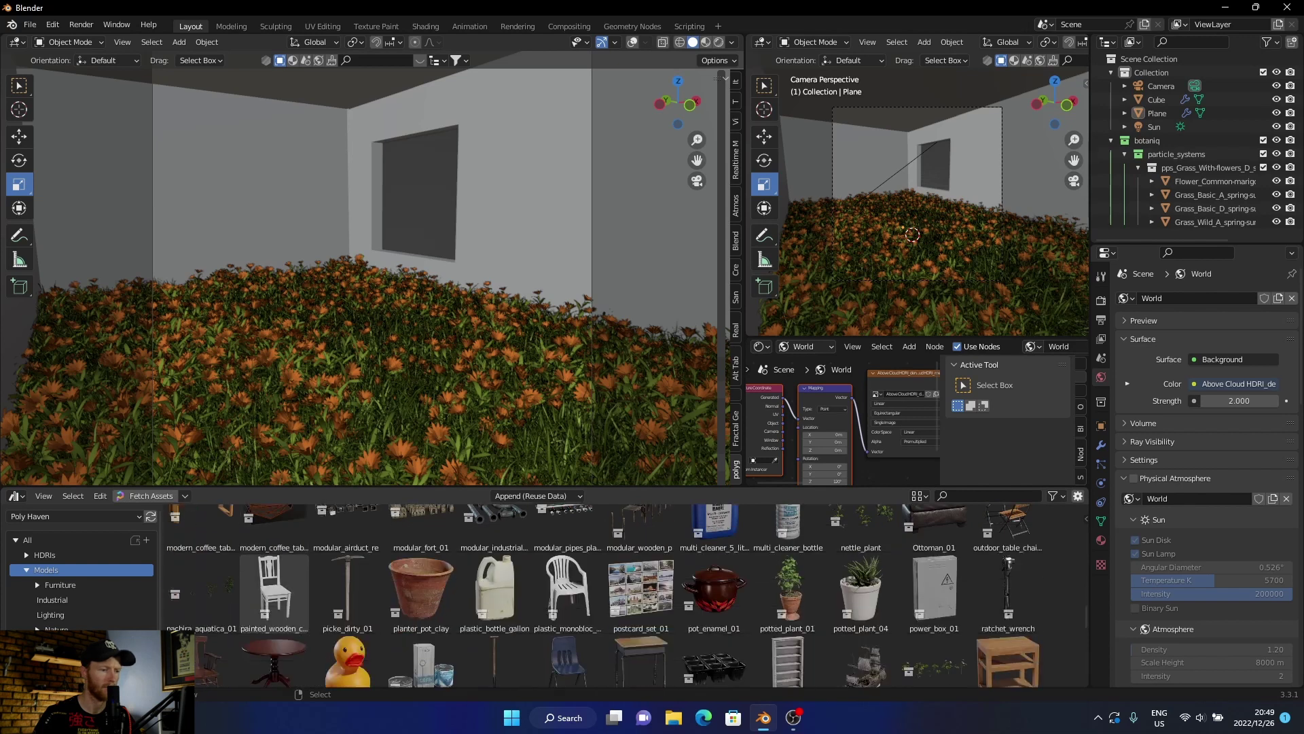
{"action": "left_click_drag", "start_coordinate": [564, 574], "coordinate": [309, 316]}
Rotate the plastic chair 93.5° about Z and move it about -0.057 m in X, -0.035 m in Y and -0.431 m in Z
{"action": "left_click", "coordinate": [19, 161]}
{"action": "key", "text": "g"}
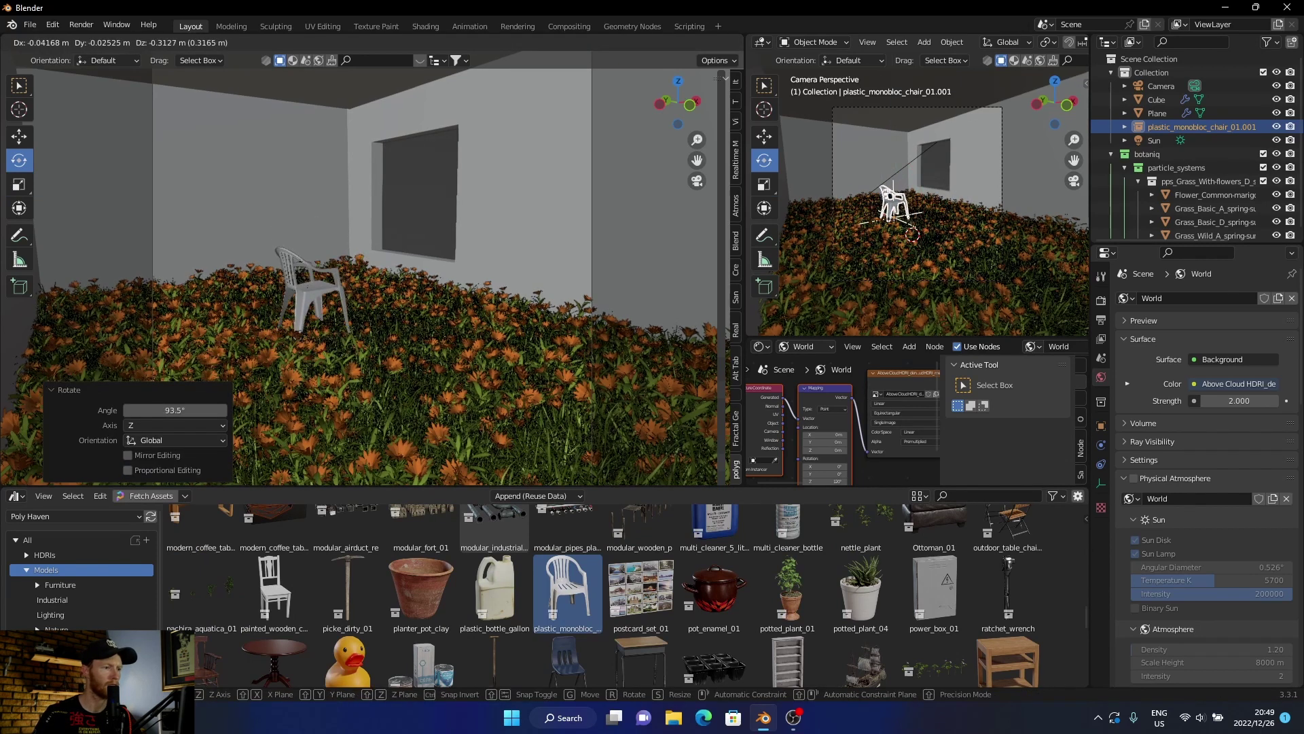
{"action": "key", "text": "Return"}
Scale the plastic chair up uniformly to about 1.265 and deselect it
{"action": "key", "text": "s"}
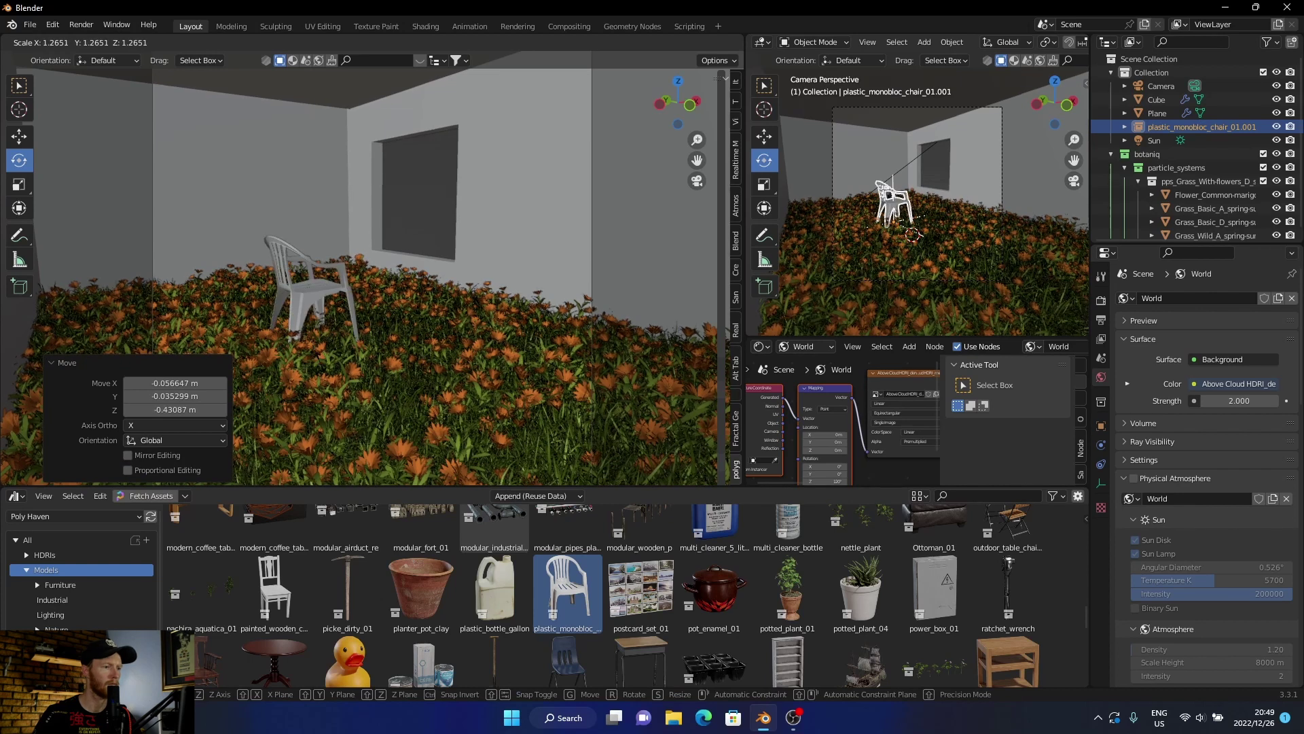
{"action": "key", "text": "Return"}
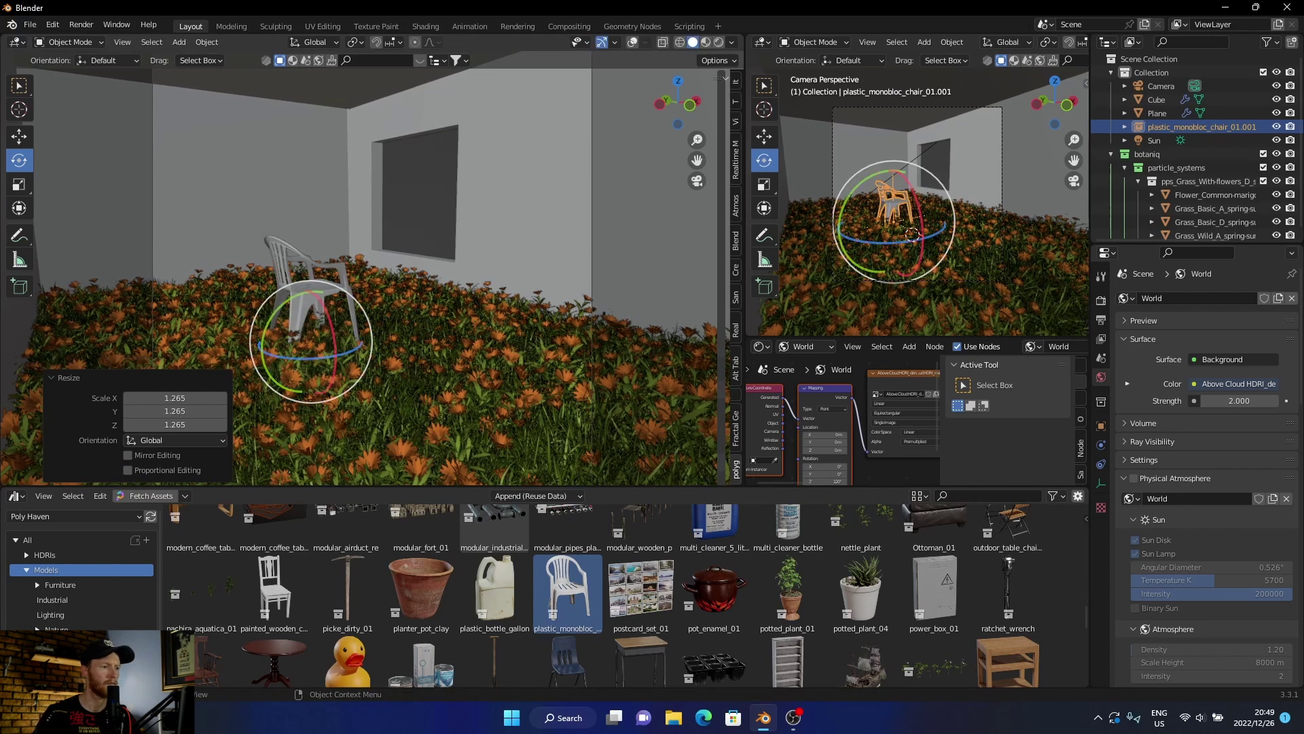
{"action": "key", "text": "alt+a"}
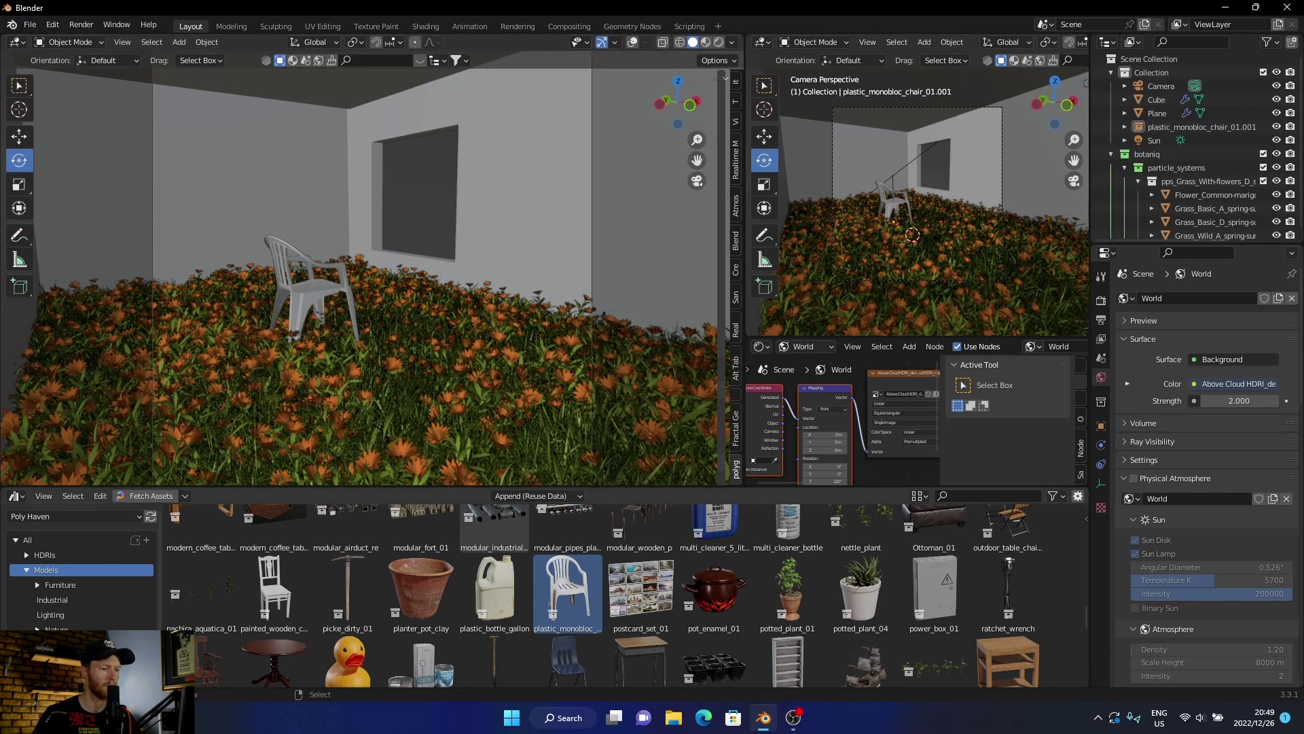
Add the round_wooden_table_01 model beside the chair, move it about 0.675 m in X and -0.442 m in Y, and deselect it
{"action": "scroll", "coordinate": [274, 649], "scroll_direction": "down", "scroll_amount": 1}
{"action": "left_click_drag", "start_coordinate": [275, 638], "coordinate": [380, 343]}
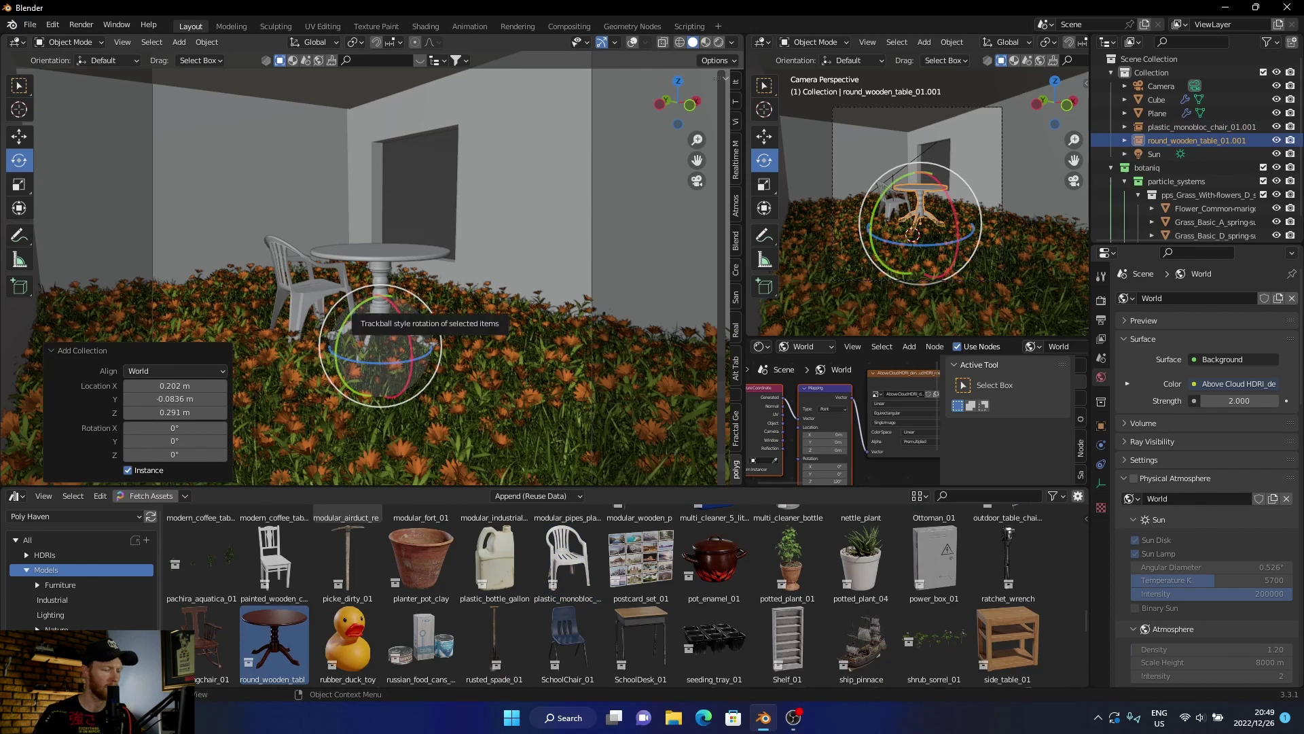
{"action": "key", "text": "g"}
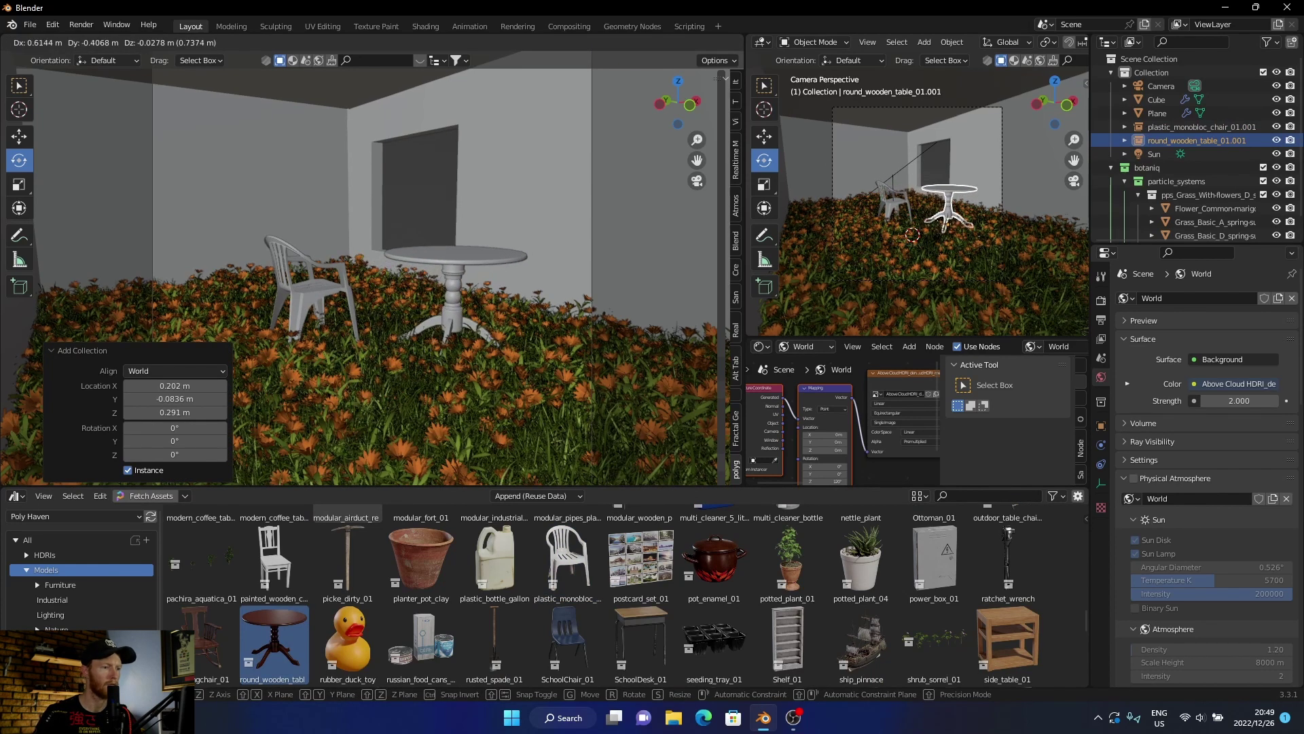
{"action": "left_click", "coordinate": [460, 346]}
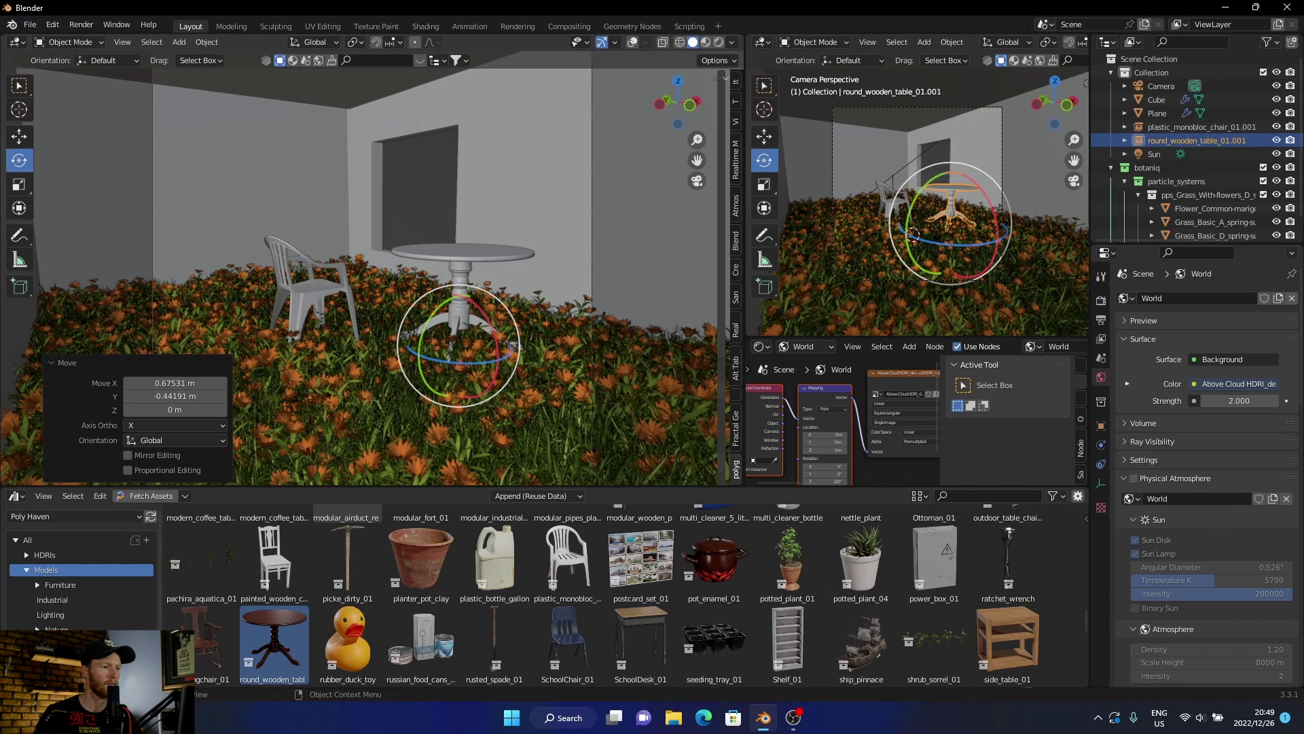
{"action": "key", "text": "alt+a"}
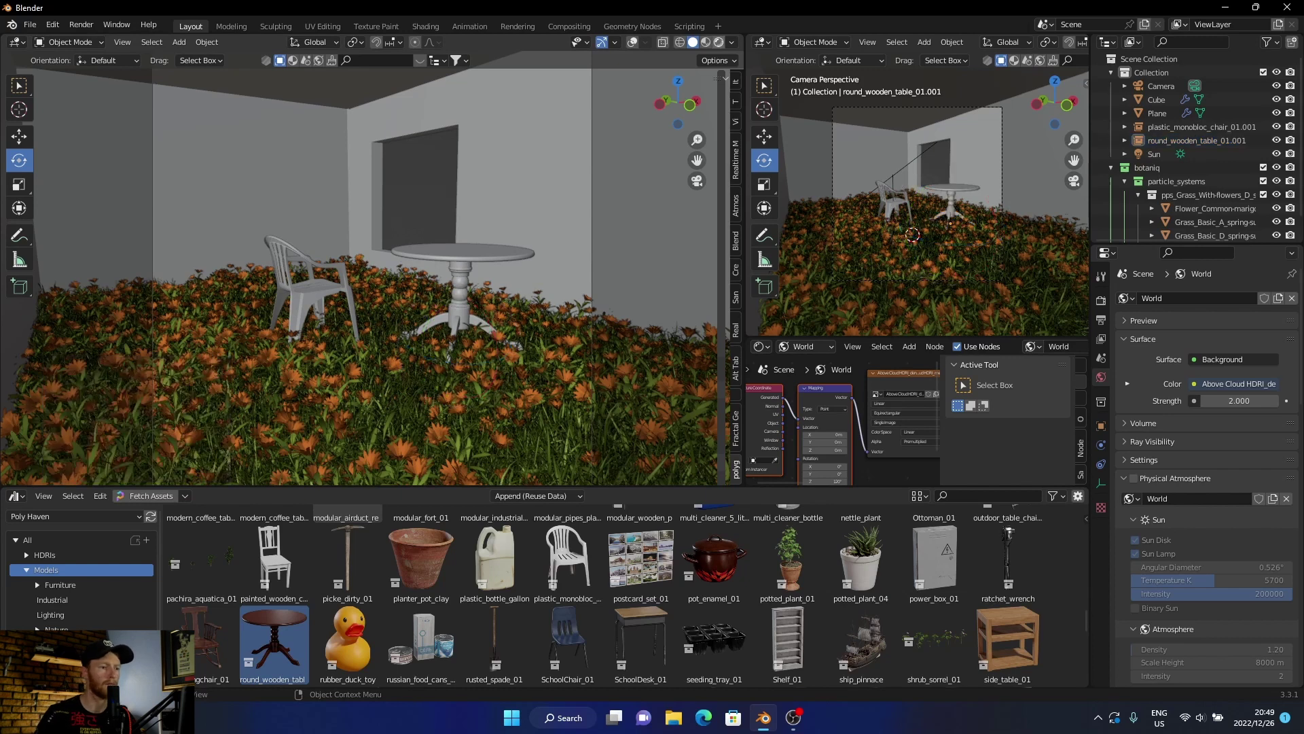
Collapse the Asset Browser area and check the chair and table in rendered shading before returning to solid shading
{"action": "left_click_drag", "start_coordinate": [449, 486], "coordinate": [448, 670]}
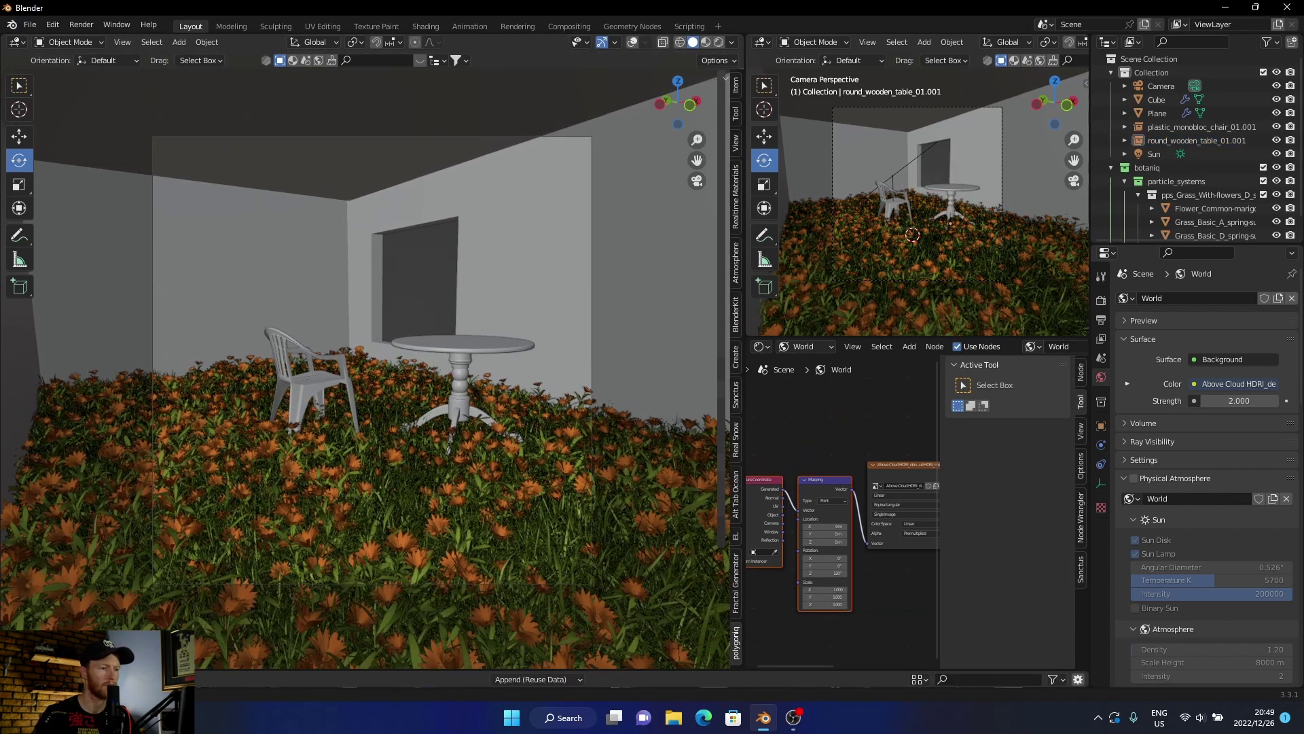
{"action": "scroll", "coordinate": [348, 360], "scroll_direction": "up", "scroll_amount": 2}
{"action": "scroll", "coordinate": [348, 360], "scroll_direction": "down", "scroll_amount": 2}
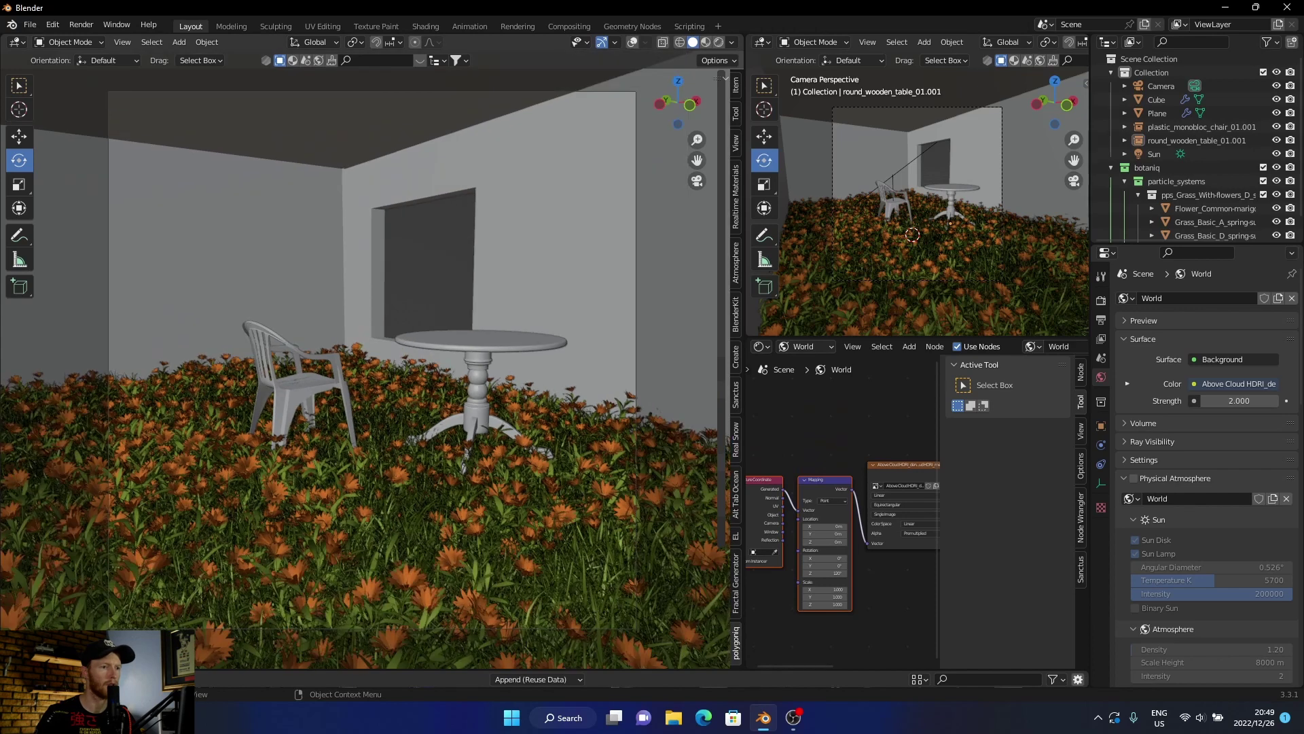
{"action": "left_click", "coordinate": [719, 42]}
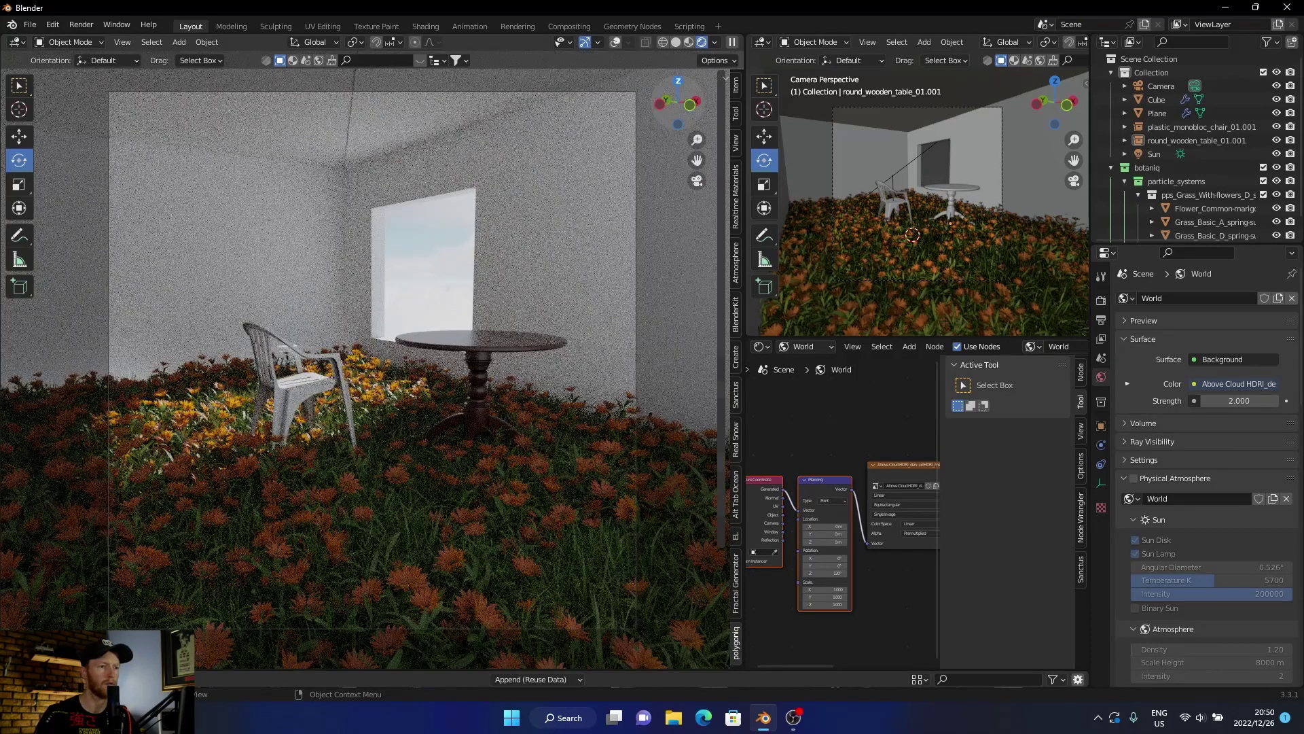
{"action": "left_click", "coordinate": [676, 43]}
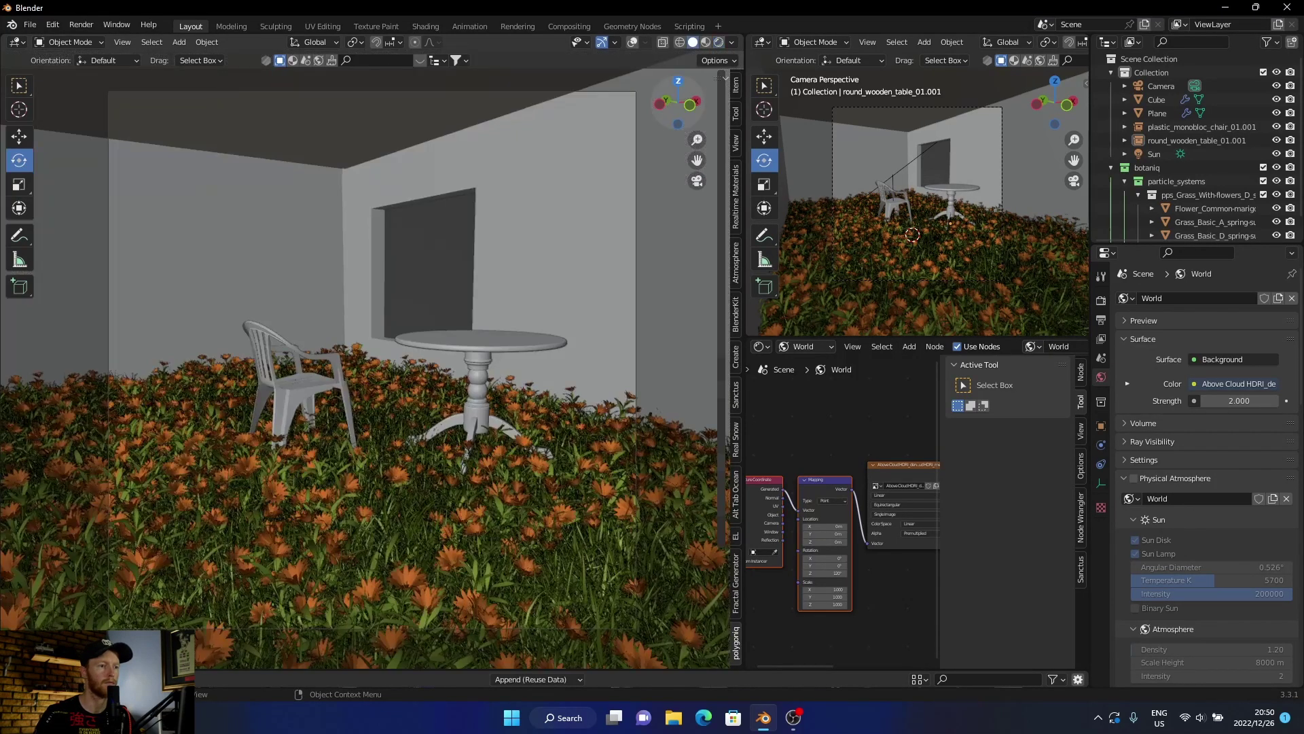
Select the plastic chair and show the room from directly above in wireframe shading
{"action": "left_click", "coordinate": [680, 42]}
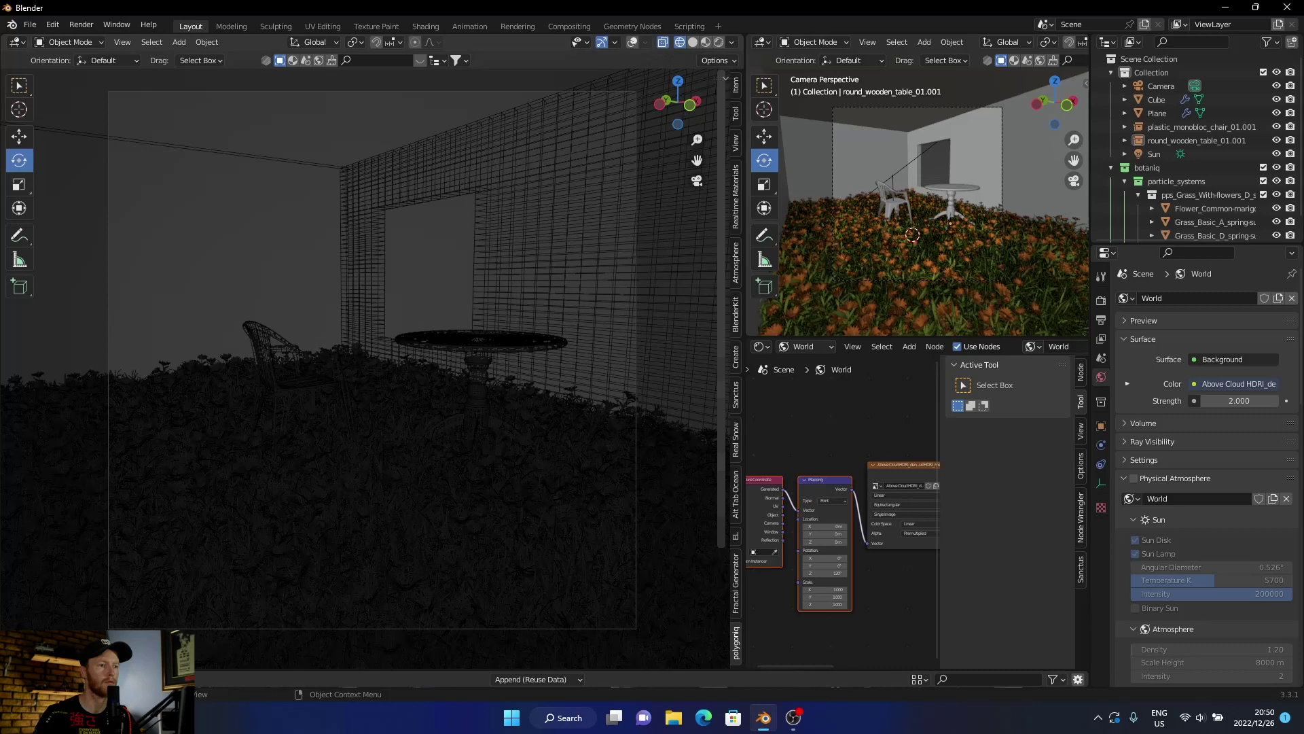
{"action": "left_click", "coordinate": [678, 81]}
{"action": "scroll", "coordinate": [1152, 195], "scroll_direction": "down", "scroll_amount": 1}
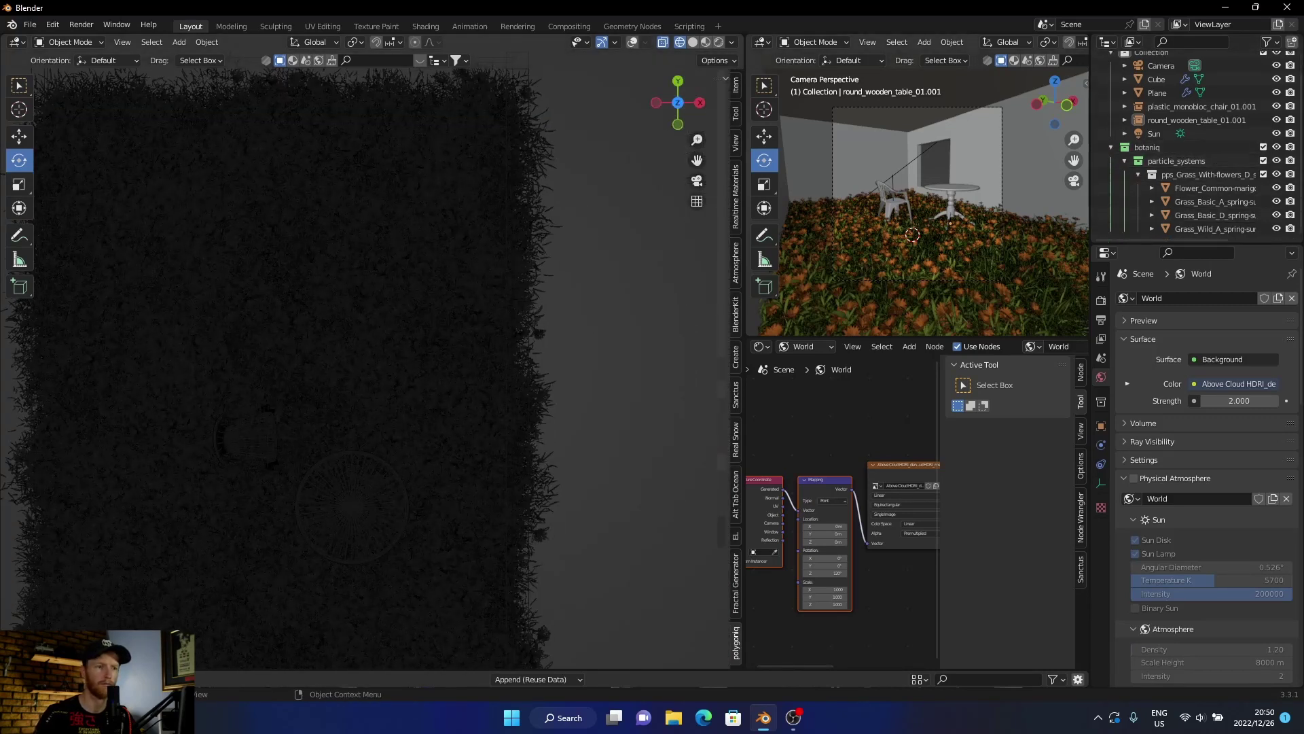
{"action": "left_click", "coordinate": [693, 42]}
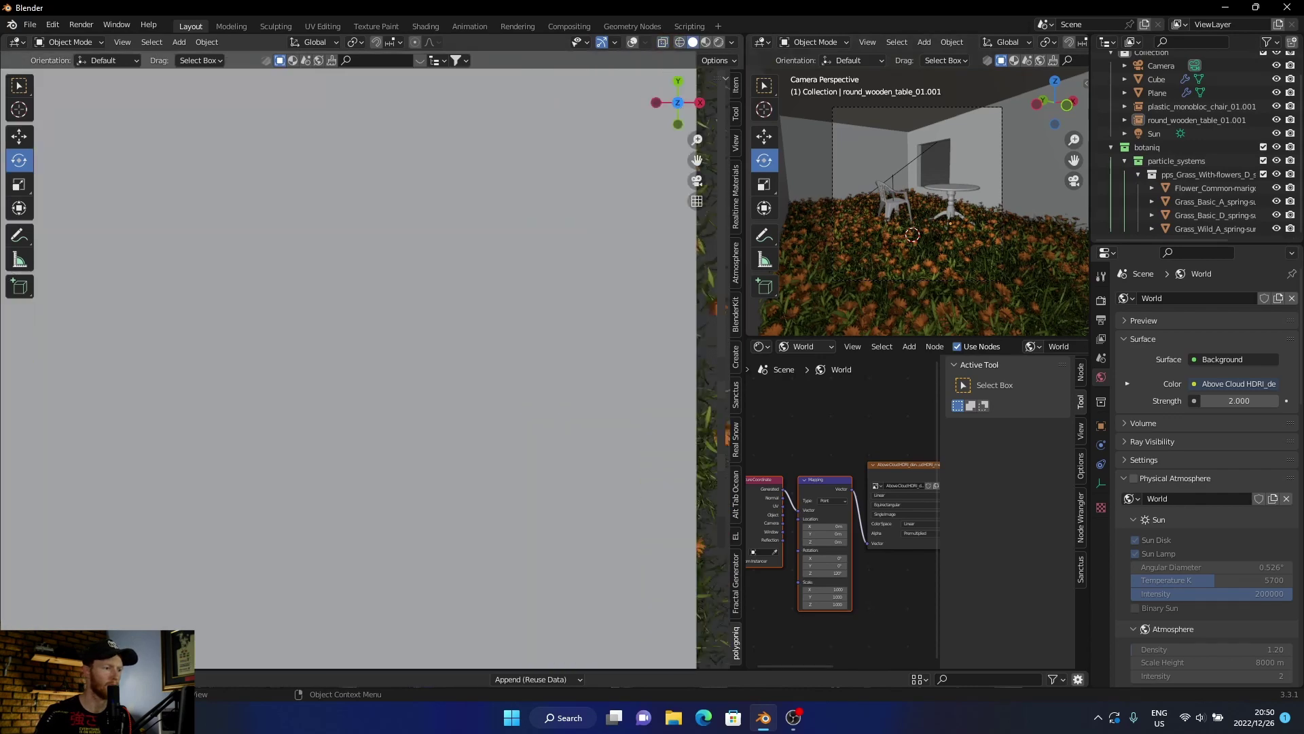
{"action": "middle_click_drag", "start_coordinate": [381, 401], "coordinate": [381, 295]}
{"action": "scroll", "coordinate": [380, 339], "scroll_direction": "down", "scroll_amount": 8}
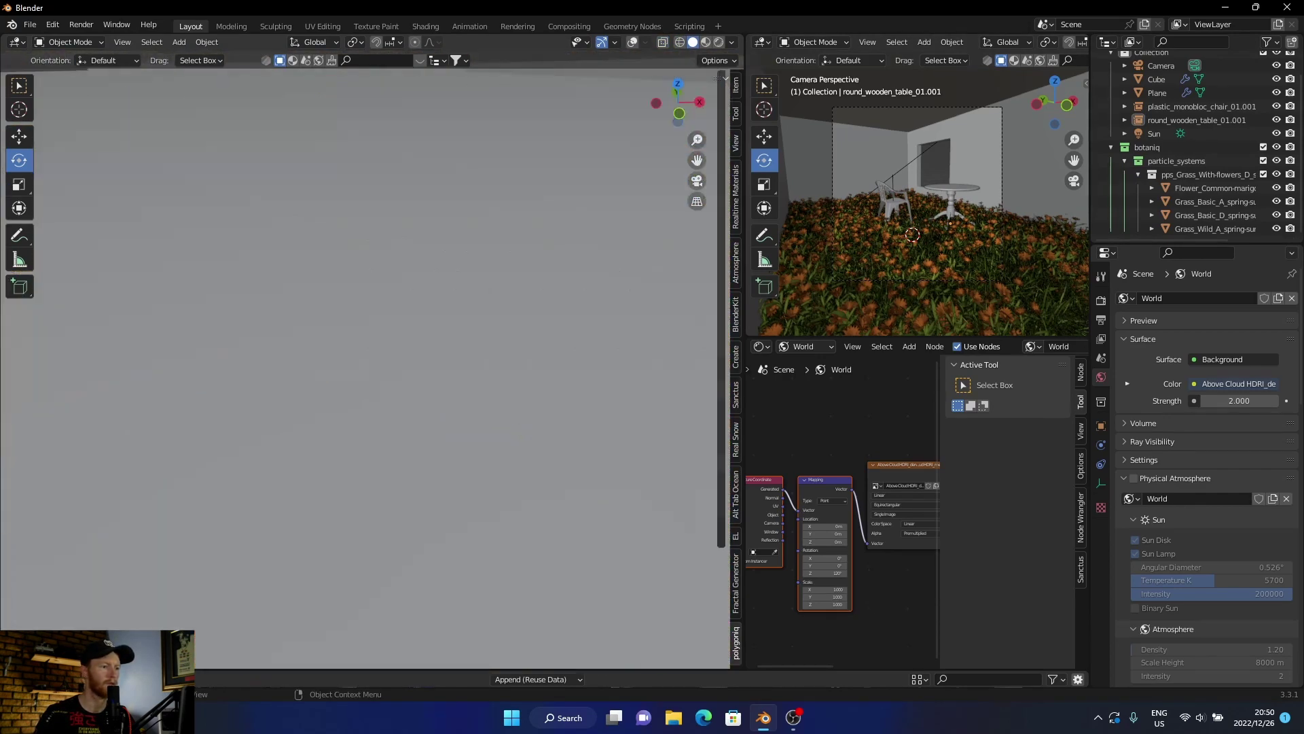
{"action": "scroll", "coordinate": [380, 339], "scroll_direction": "up", "scroll_amount": 2}
{"action": "left_click", "coordinate": [150, 403]}
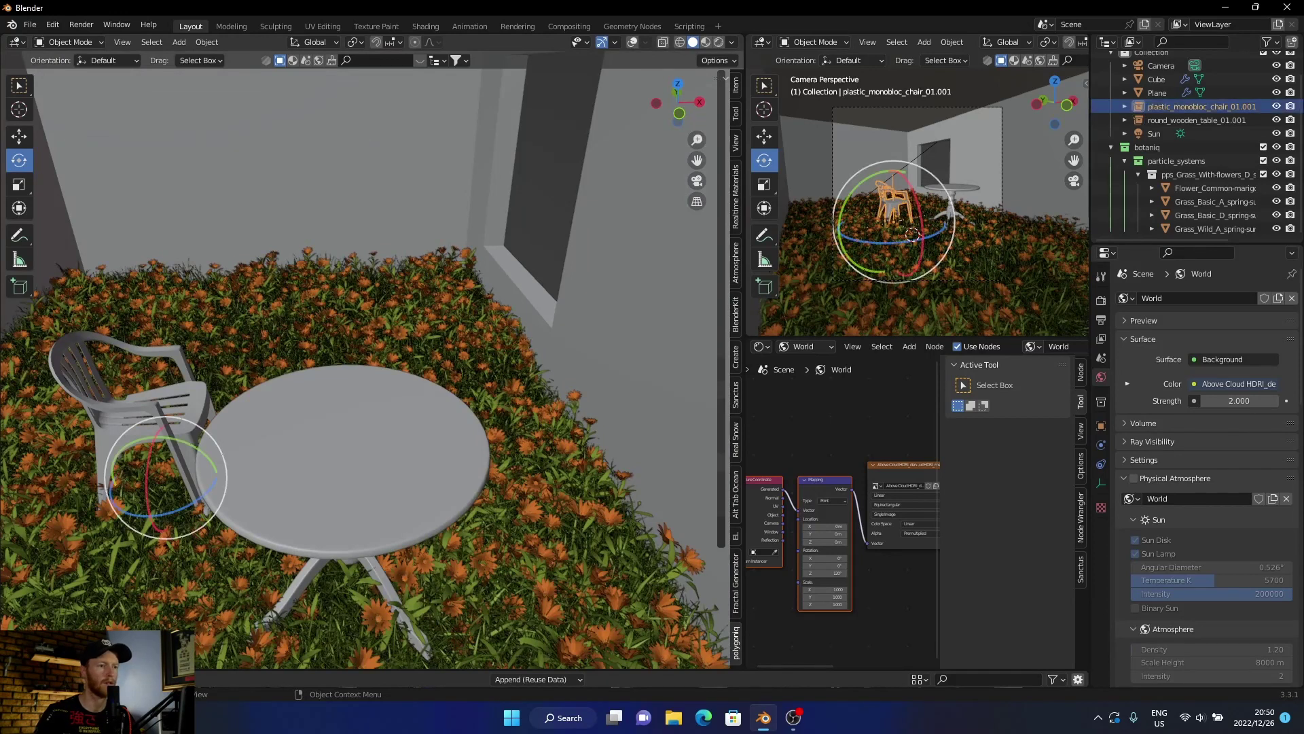
{"action": "left_click", "coordinate": [680, 42]}
{"action": "left_click", "coordinate": [677, 93]}
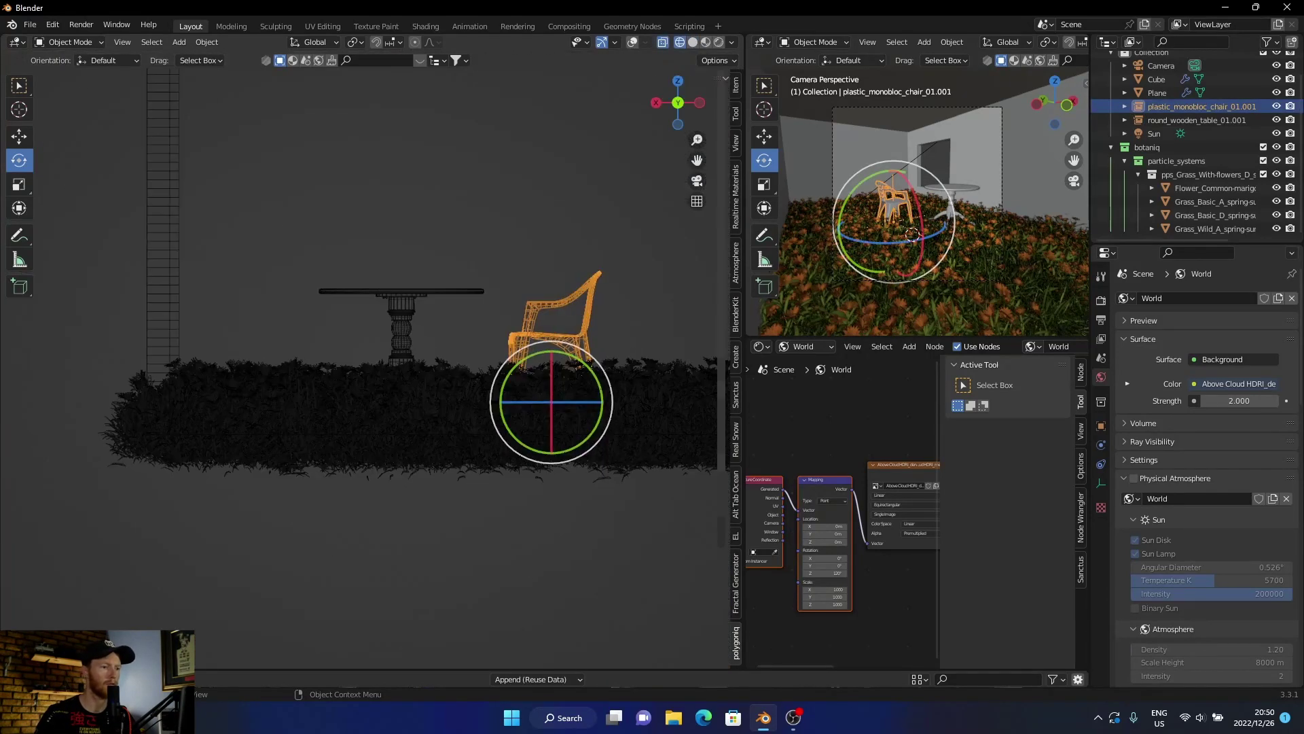
{"action": "left_click", "coordinate": [678, 81]}
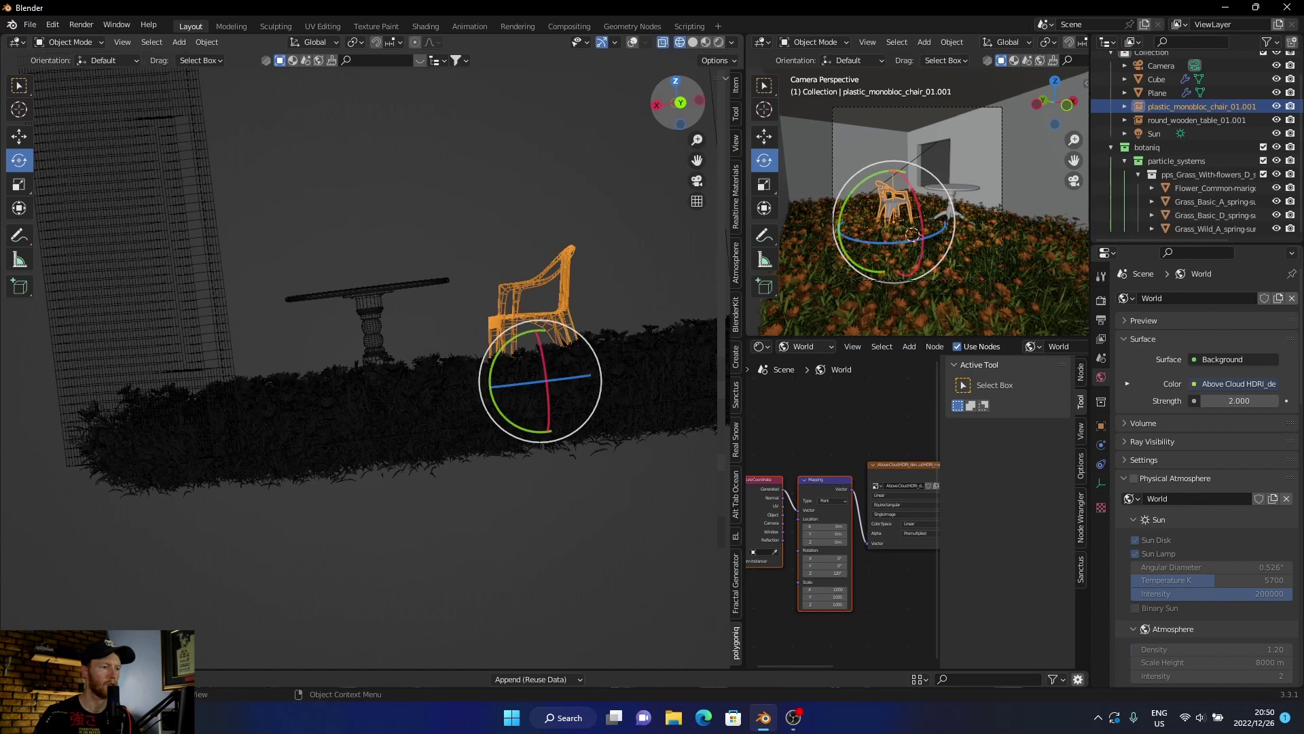
{"action": "scroll", "coordinate": [224, 465], "scroll_direction": "down", "scroll_amount": 4}
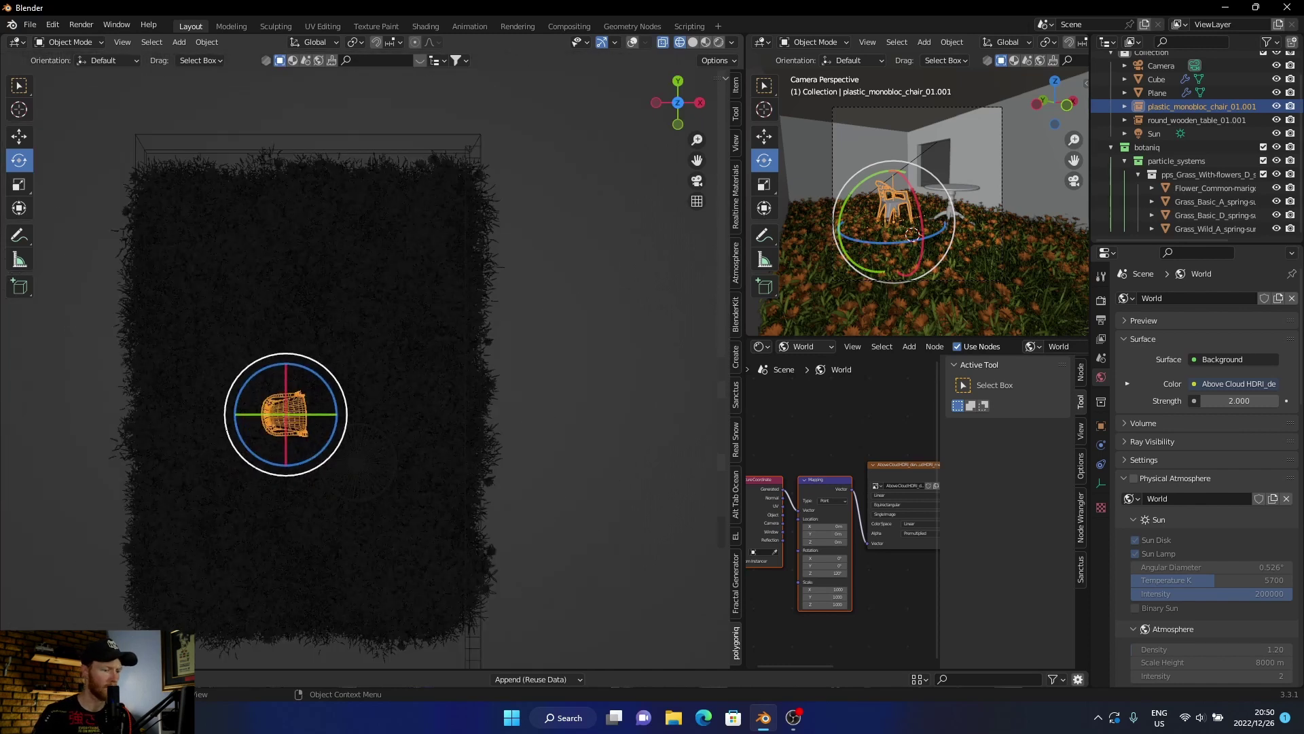
Move the plastic chair about 0.967 m in Y and about 0.692 m in X
{"action": "key", "text": "g"}
{"action": "key", "text": "y"}
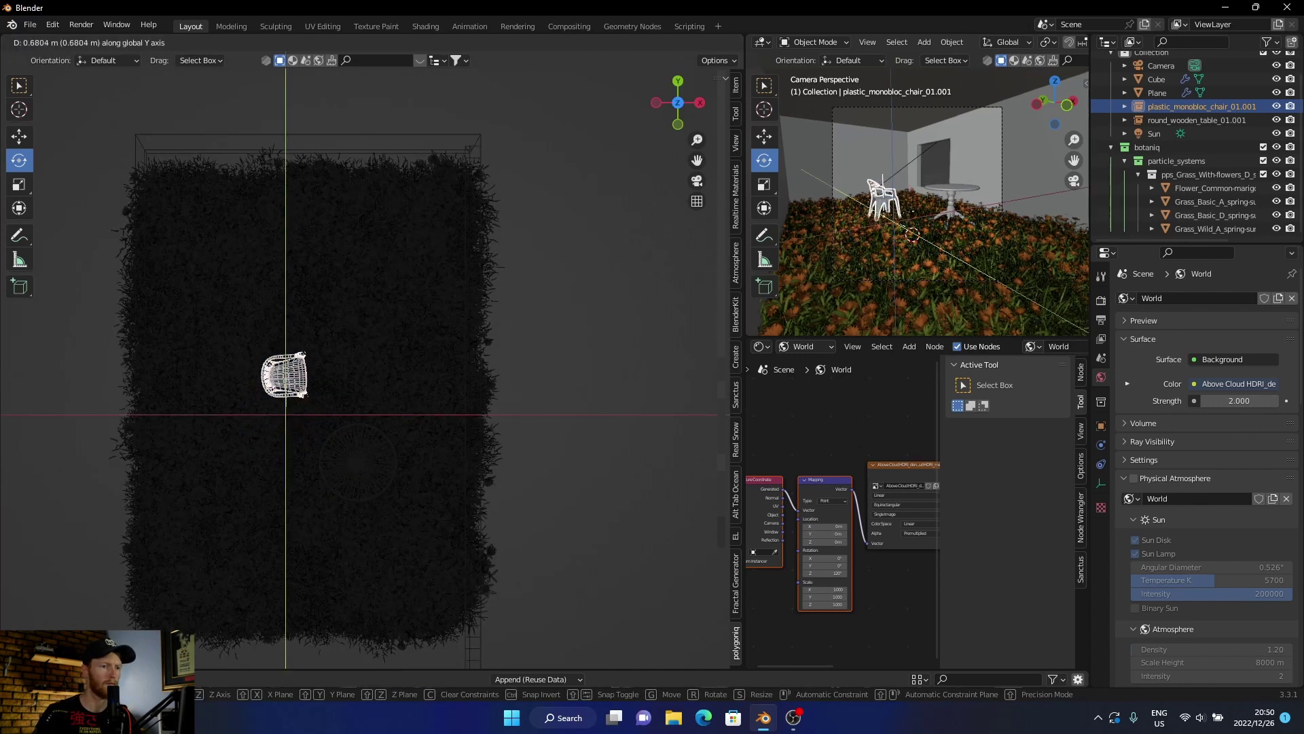
{"action": "key", "text": "Return"}
{"action": "key", "text": "g"}
{"action": "key", "text": "x"}
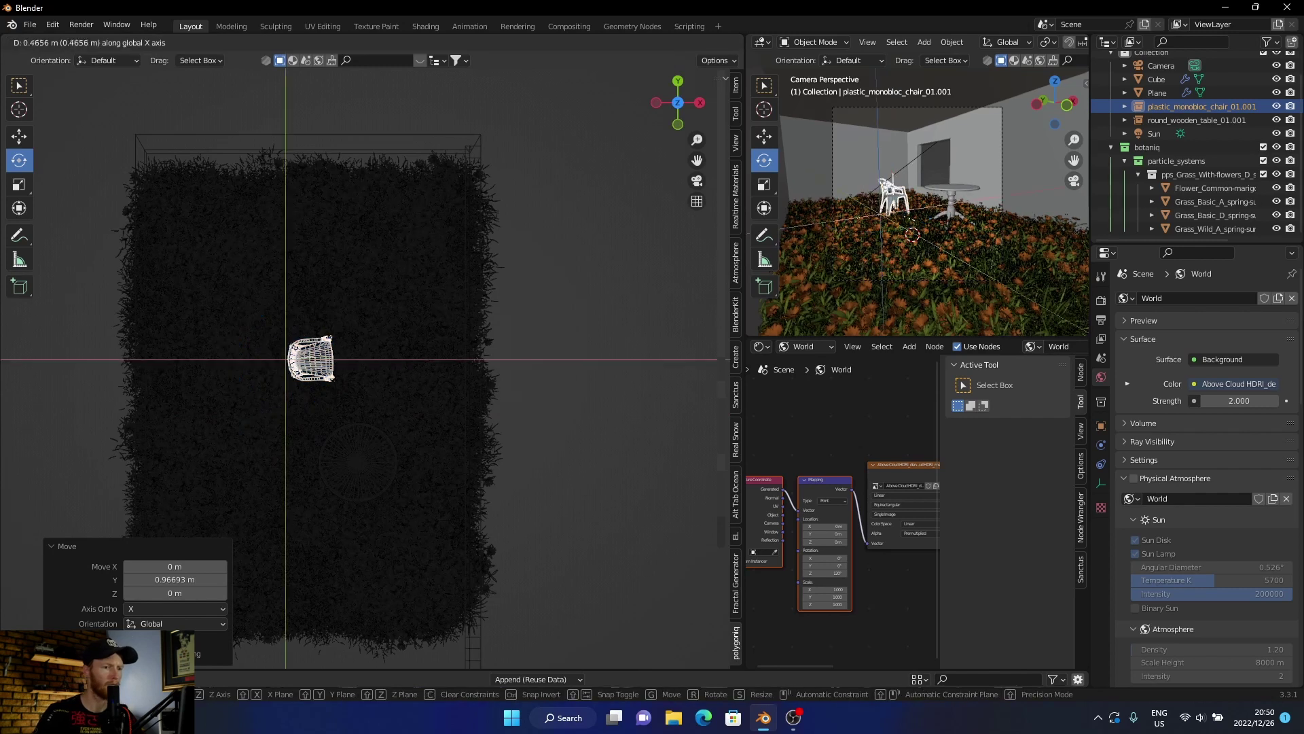
{"action": "key", "text": "Return"}
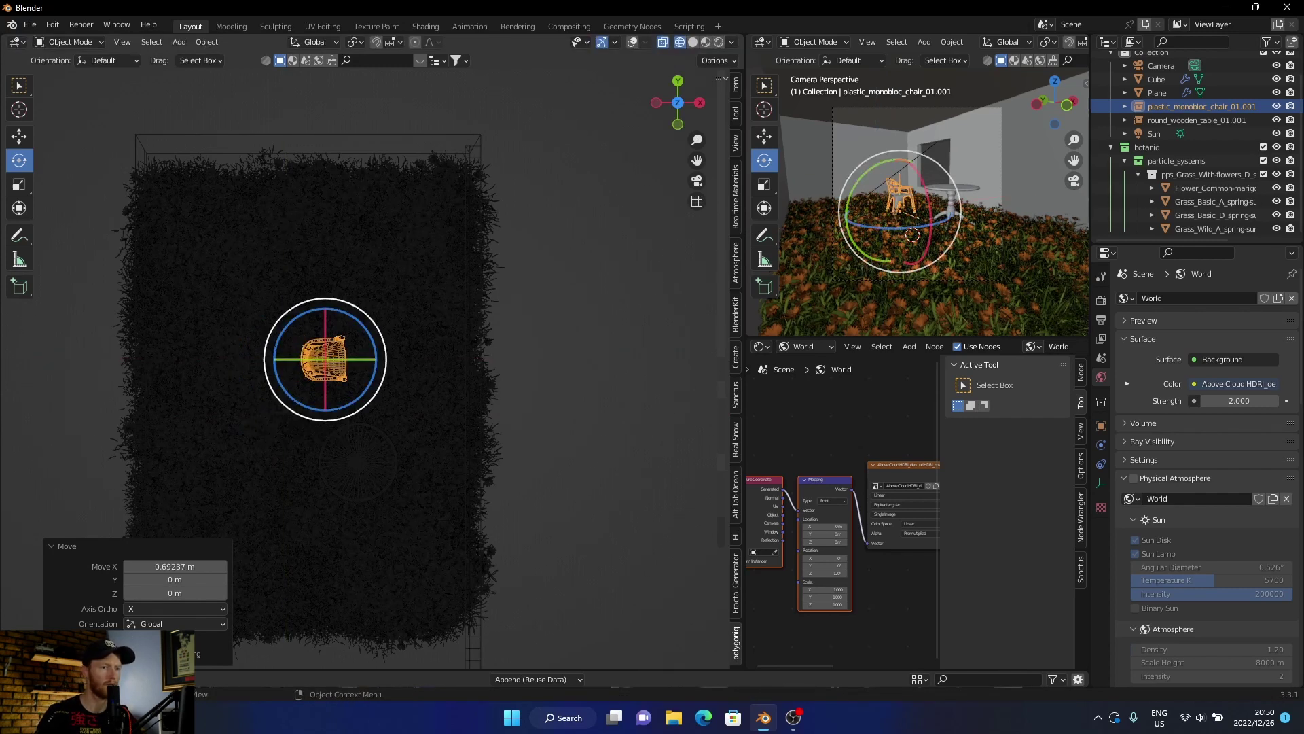
Move the round wooden table along positive Y towards the chair and deselect it
{"action": "left_click", "coordinate": [358, 462]}
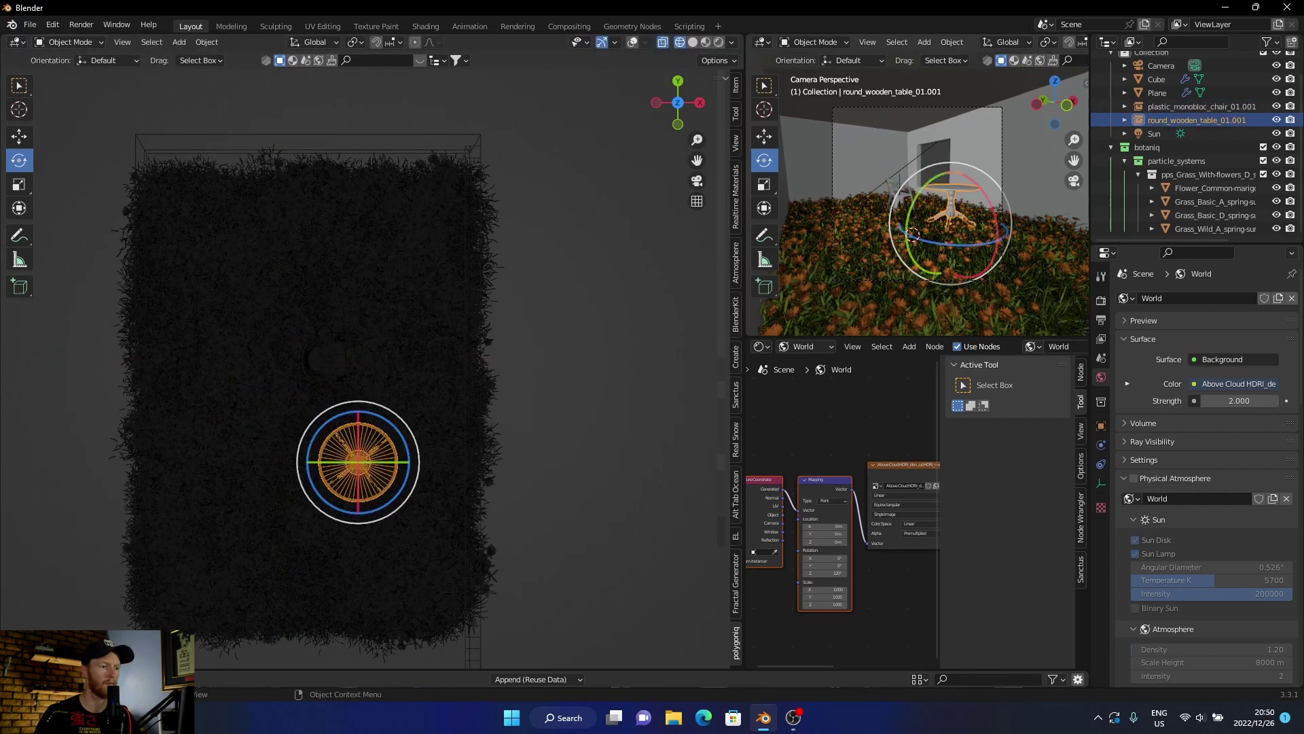
{"action": "key", "text": "g"}
{"action": "key", "text": "y"}
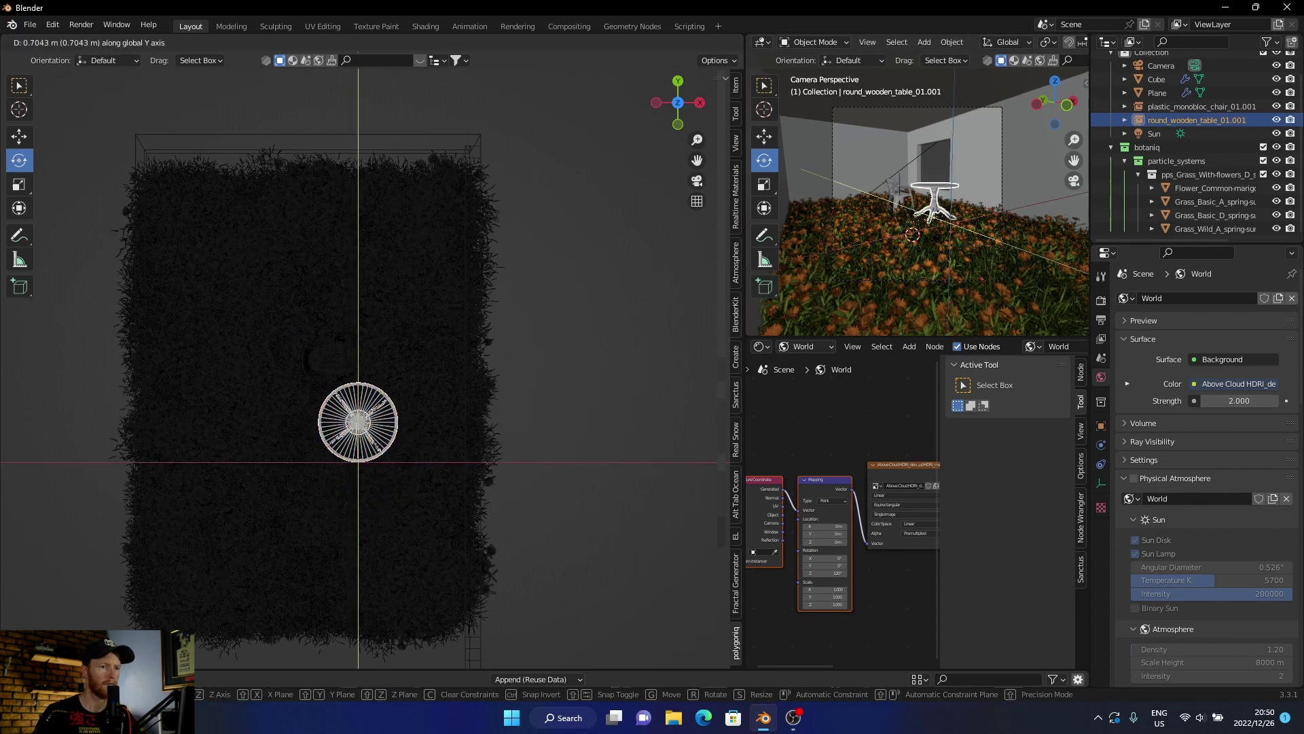
{"action": "key", "text": "Return"}
{"action": "key", "text": "alt+a"}
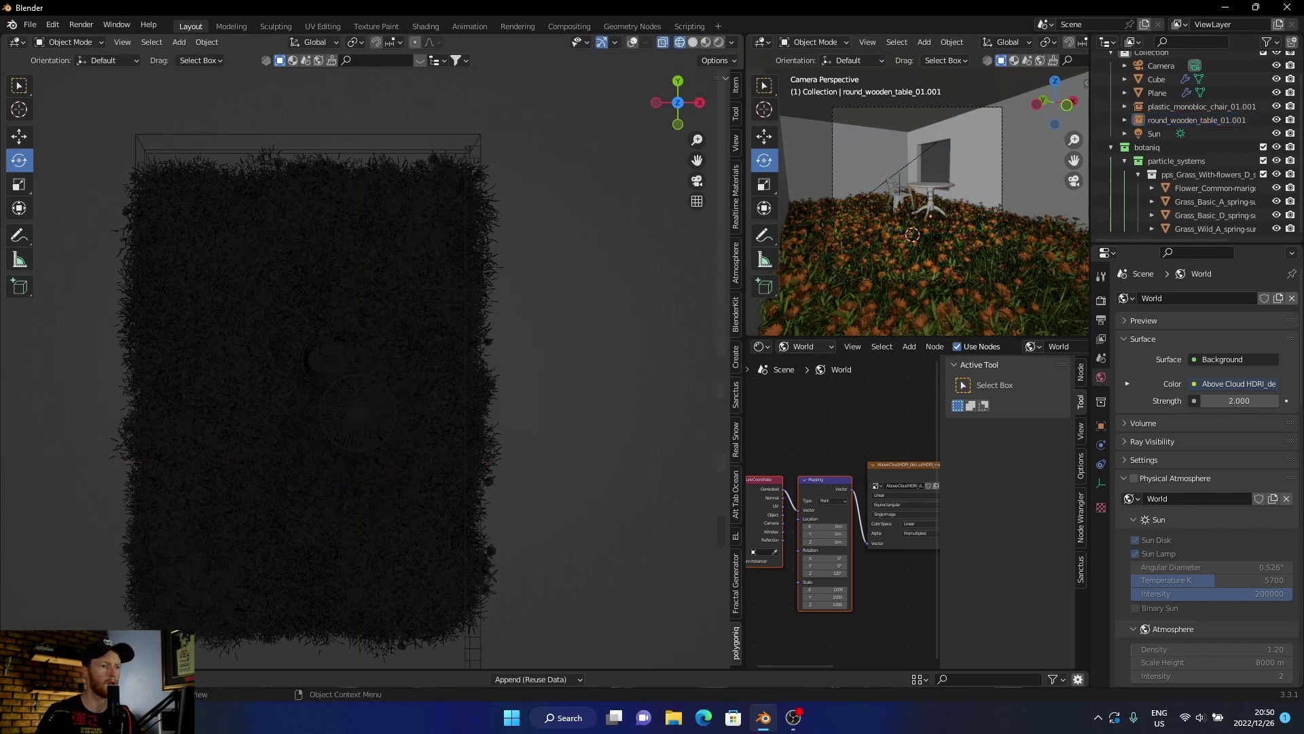
Check the new chair and table placement through the camera in solid and rendered shading
{"action": "key", "text": "KP_0"}
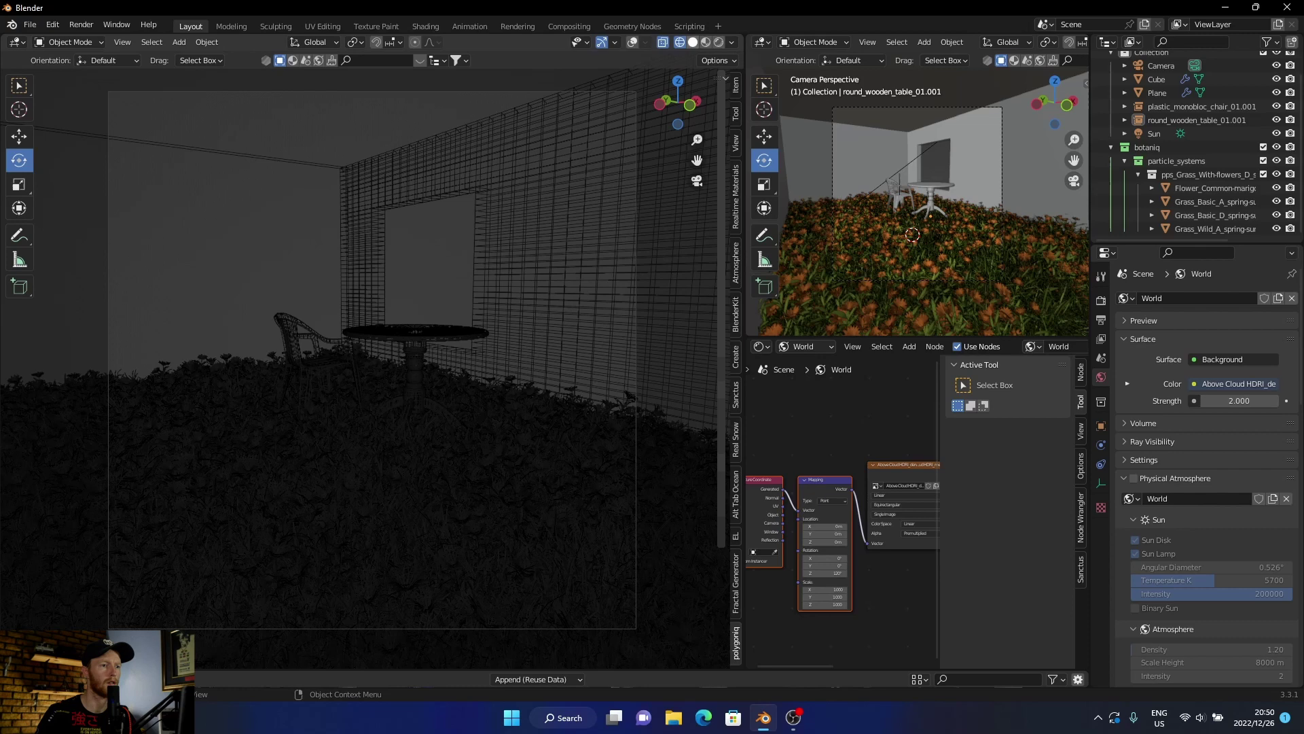
{"action": "key", "text": "shift+z"}
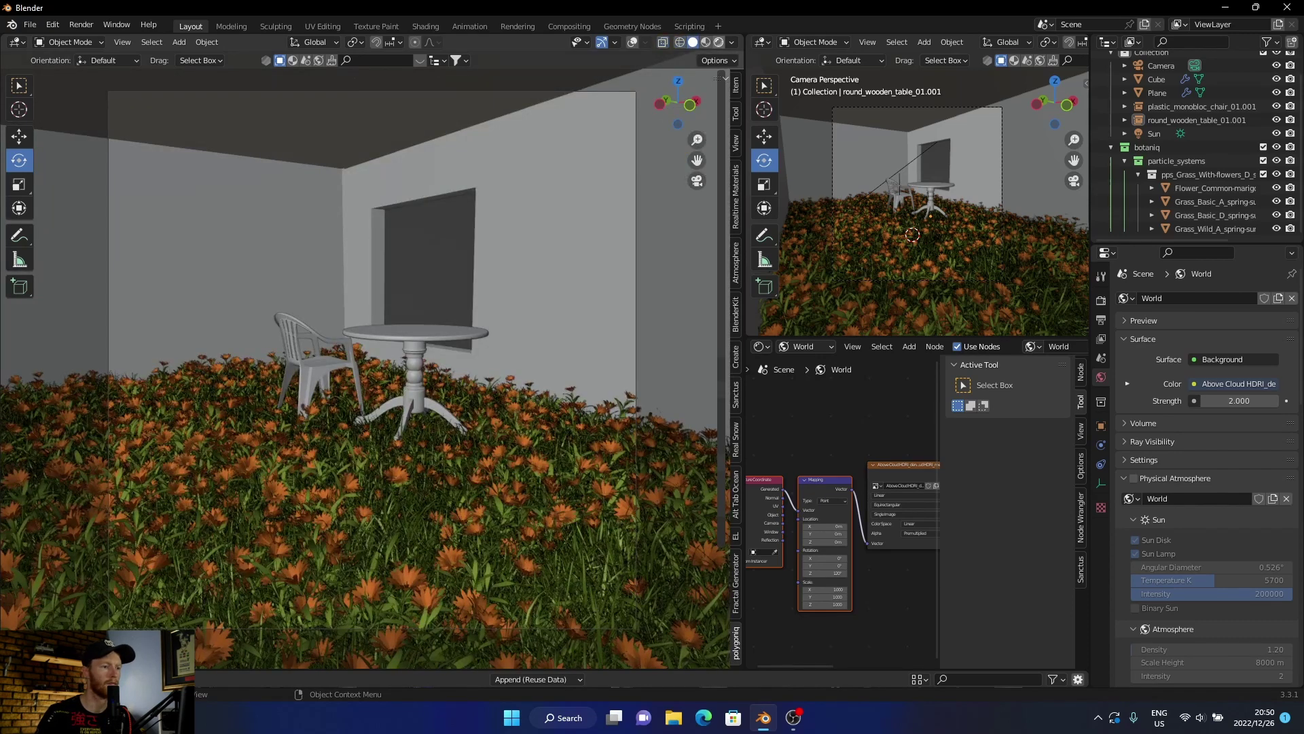
{"action": "key", "text": "z"}
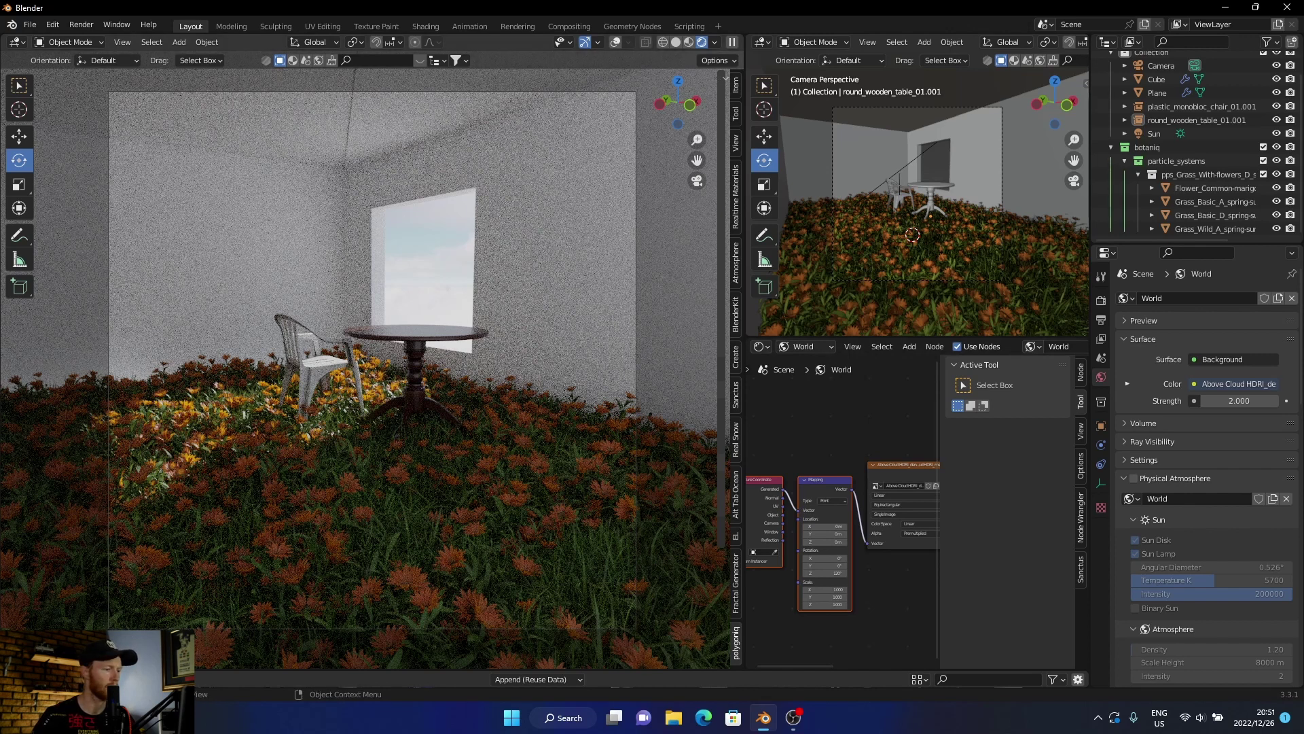
Enlarge the Asset Browser, browse the Poly Haven HDRIs, and try the sunflowers HDRI as the scene's world
{"action": "left_click", "coordinate": [17, 679]}
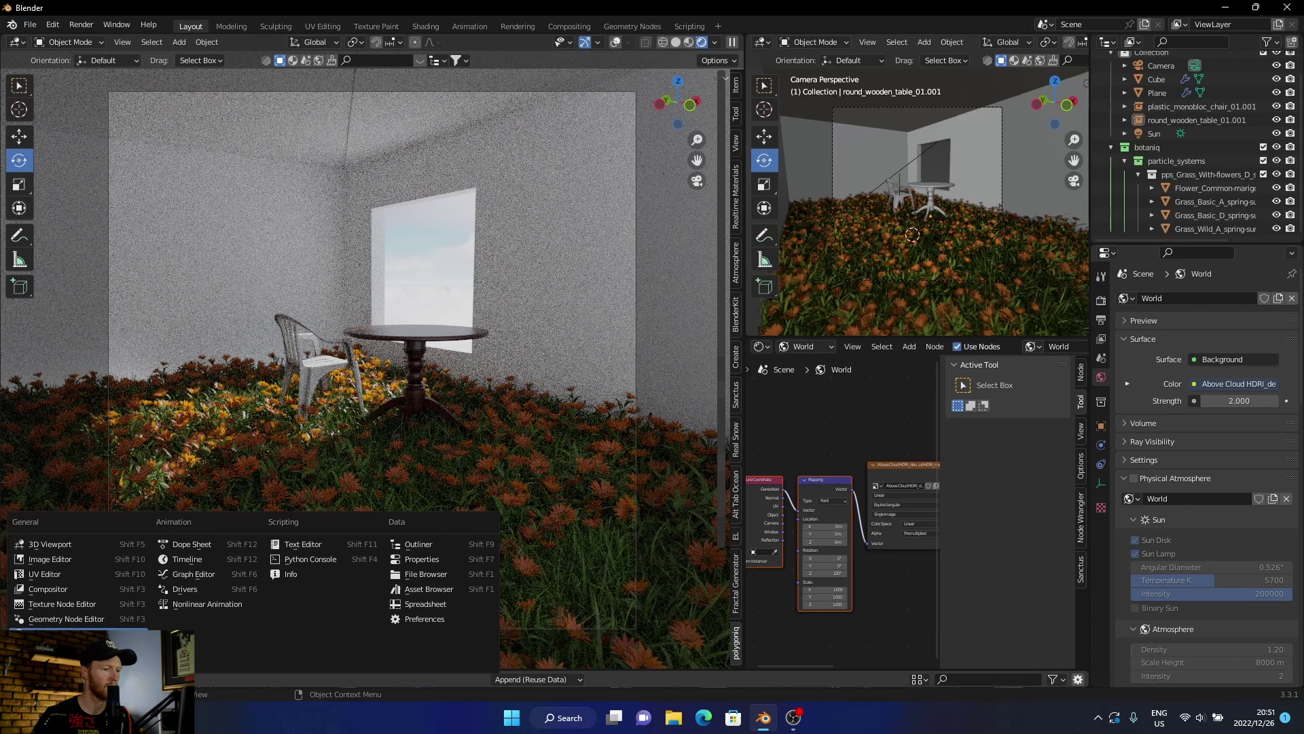
{"action": "left_click", "coordinate": [441, 589]}
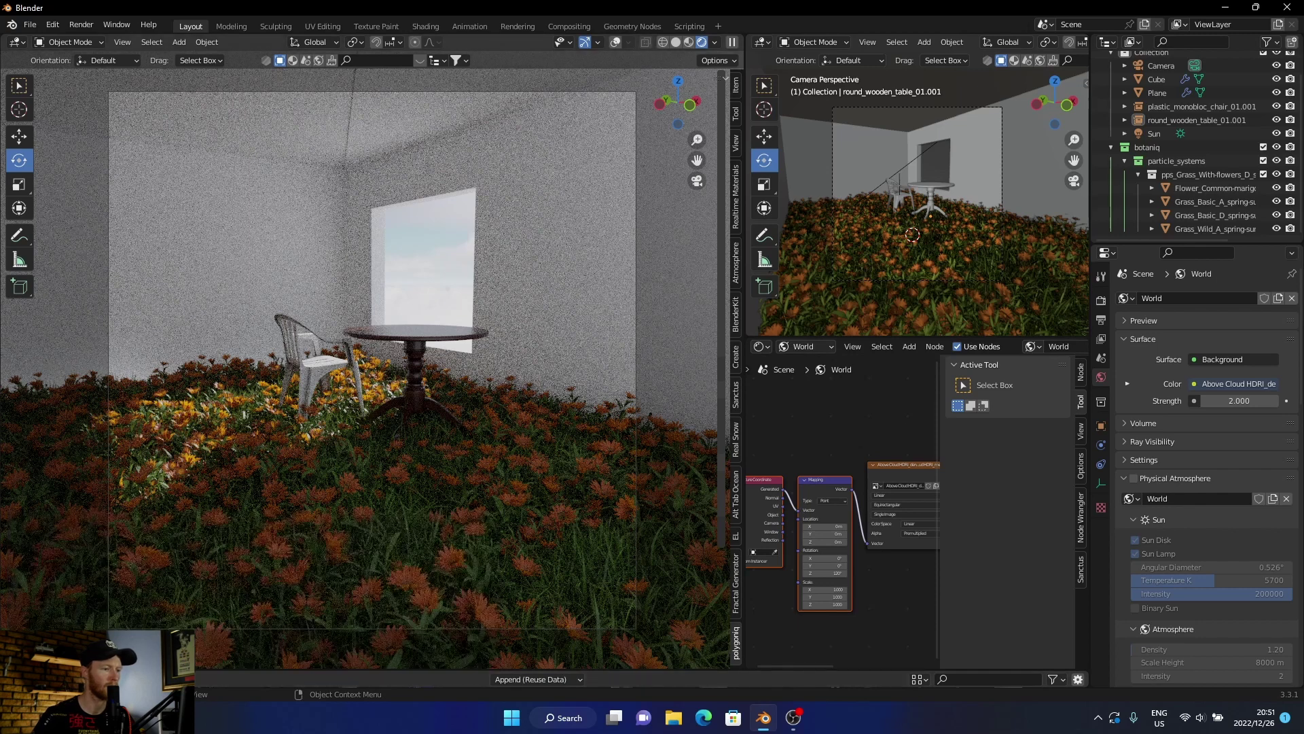
{"action": "left_click_drag", "start_coordinate": [422, 670], "coordinate": [421, 449]}
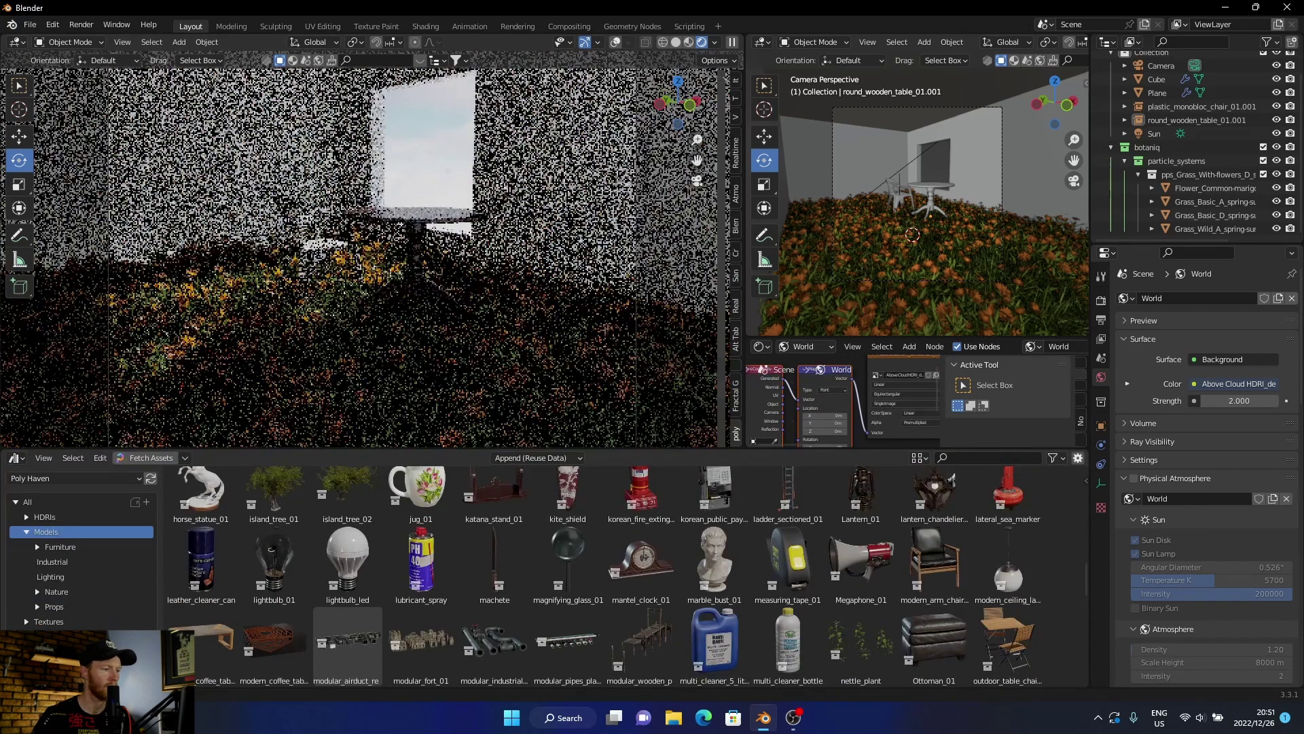
{"action": "left_click", "coordinate": [45, 517]}
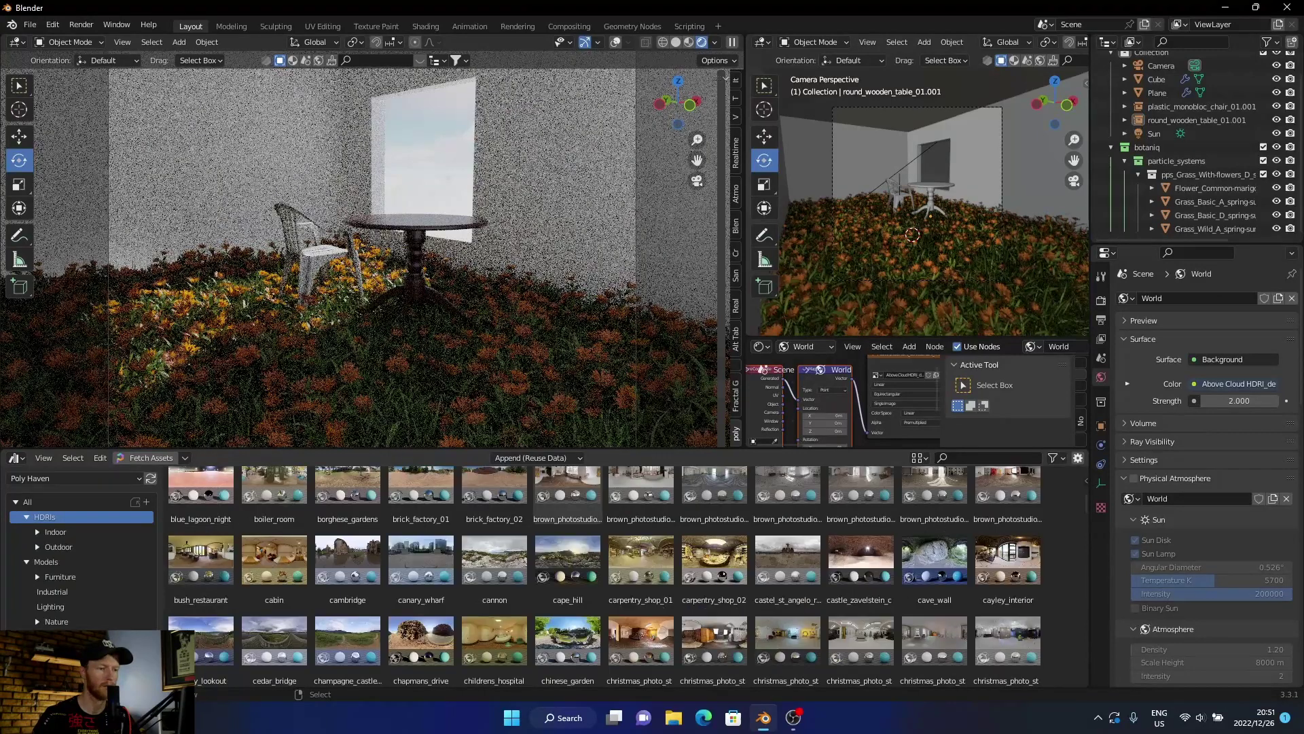
{"action": "scroll", "coordinate": [495, 537], "scroll_direction": "down", "scroll_amount": 2}
{"action": "scroll", "coordinate": [495, 536], "scroll_direction": "down", "scroll_amount": 4}
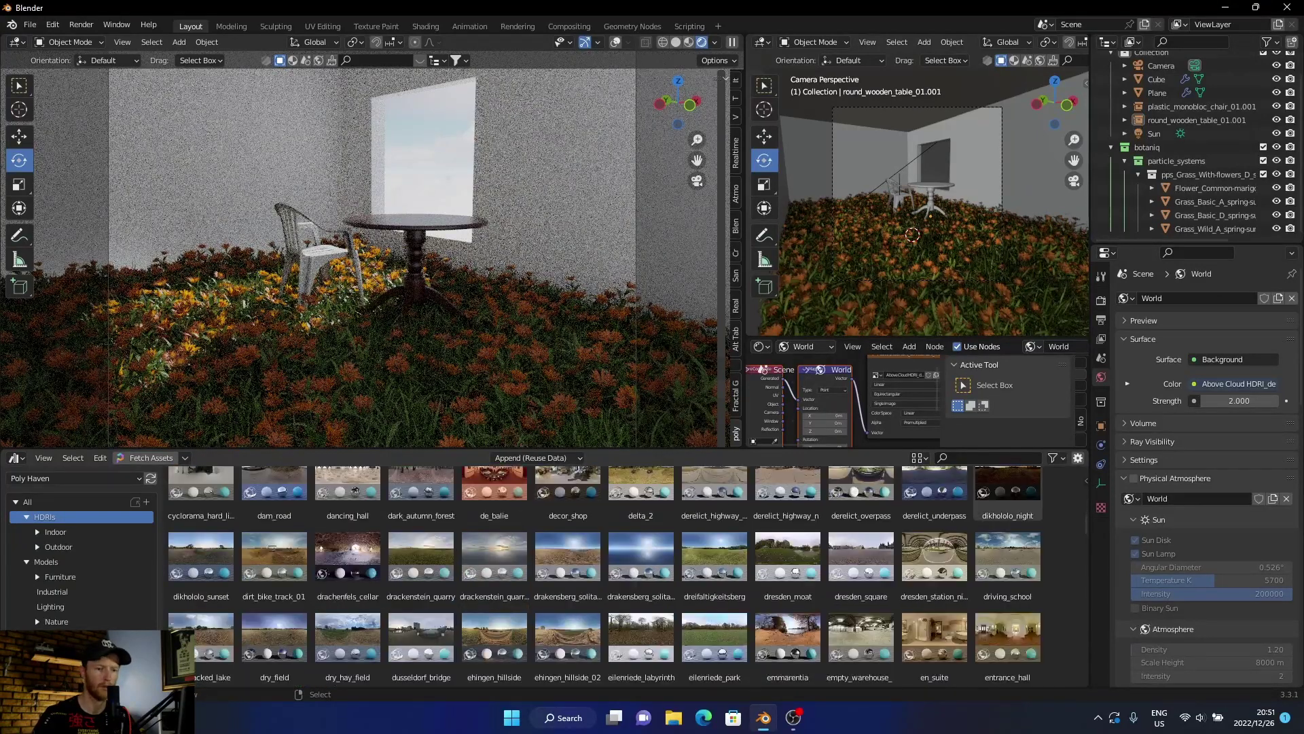
{"action": "left_click_drag", "start_coordinate": [1086, 524], "coordinate": [1086, 636]}
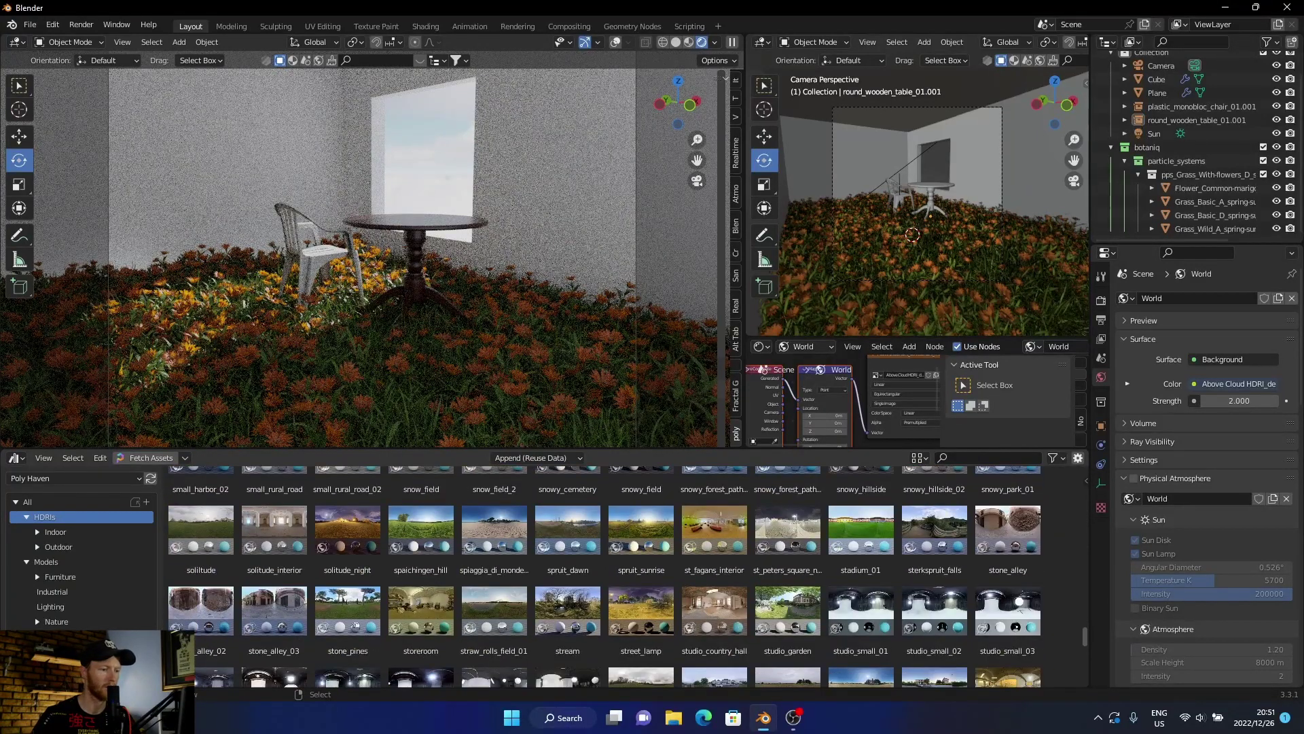
{"action": "scroll", "coordinate": [641, 585], "scroll_direction": "down", "scroll_amount": 11}
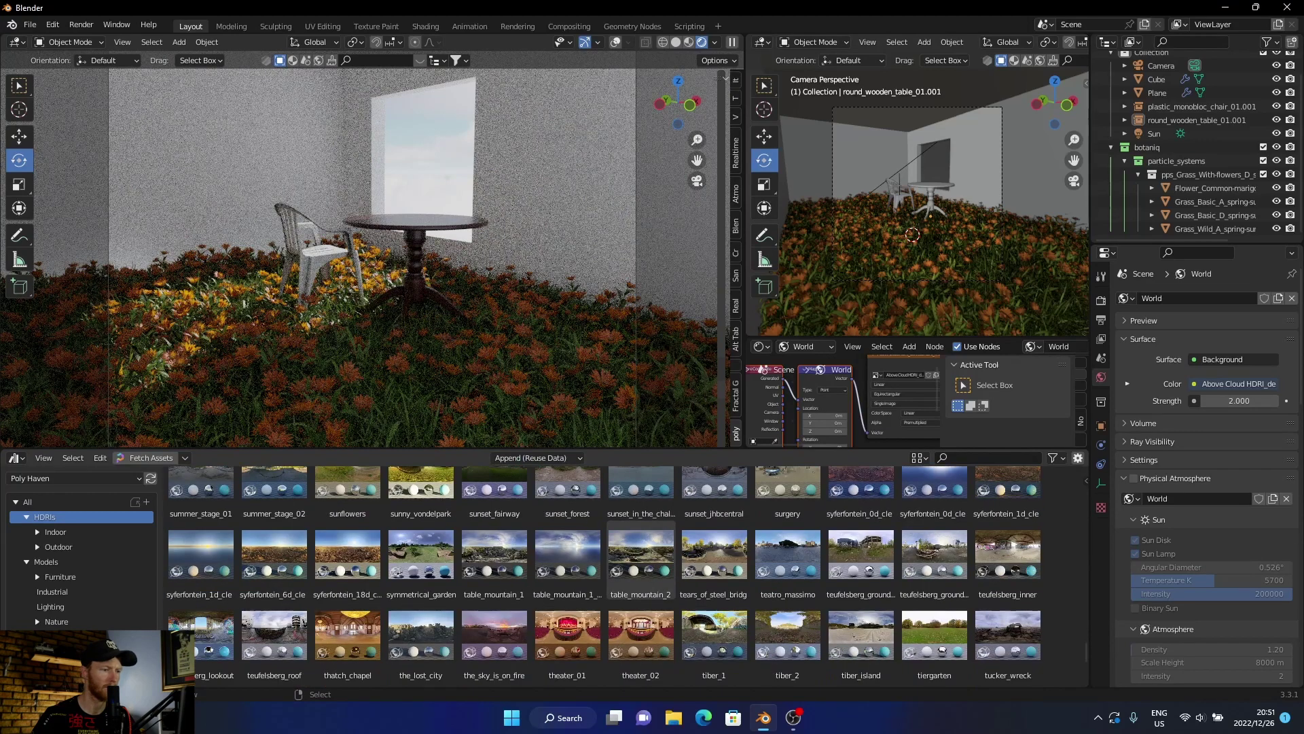
{"action": "left_click_drag", "start_coordinate": [348, 488], "coordinate": [349, 405]}
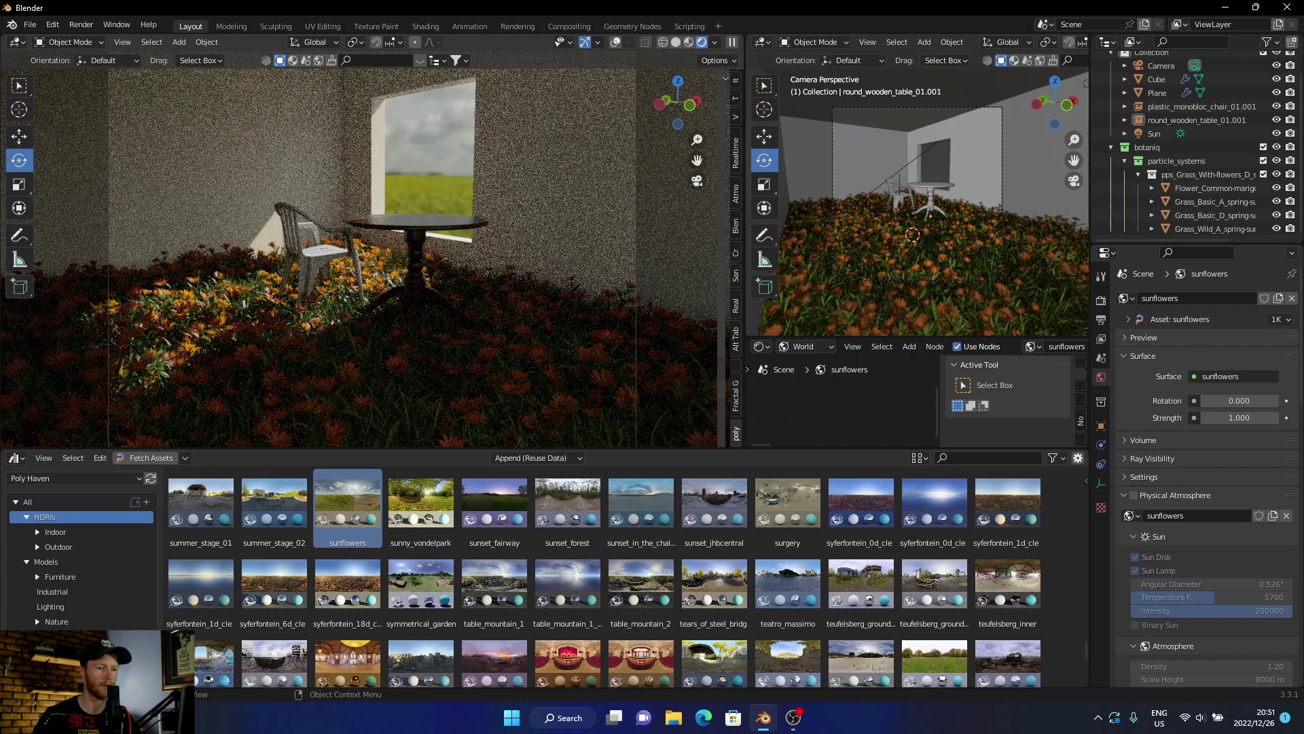
Undo the sunflowers world change and collapse the Asset Browser area
{"action": "left_click", "coordinate": [53, 25]}
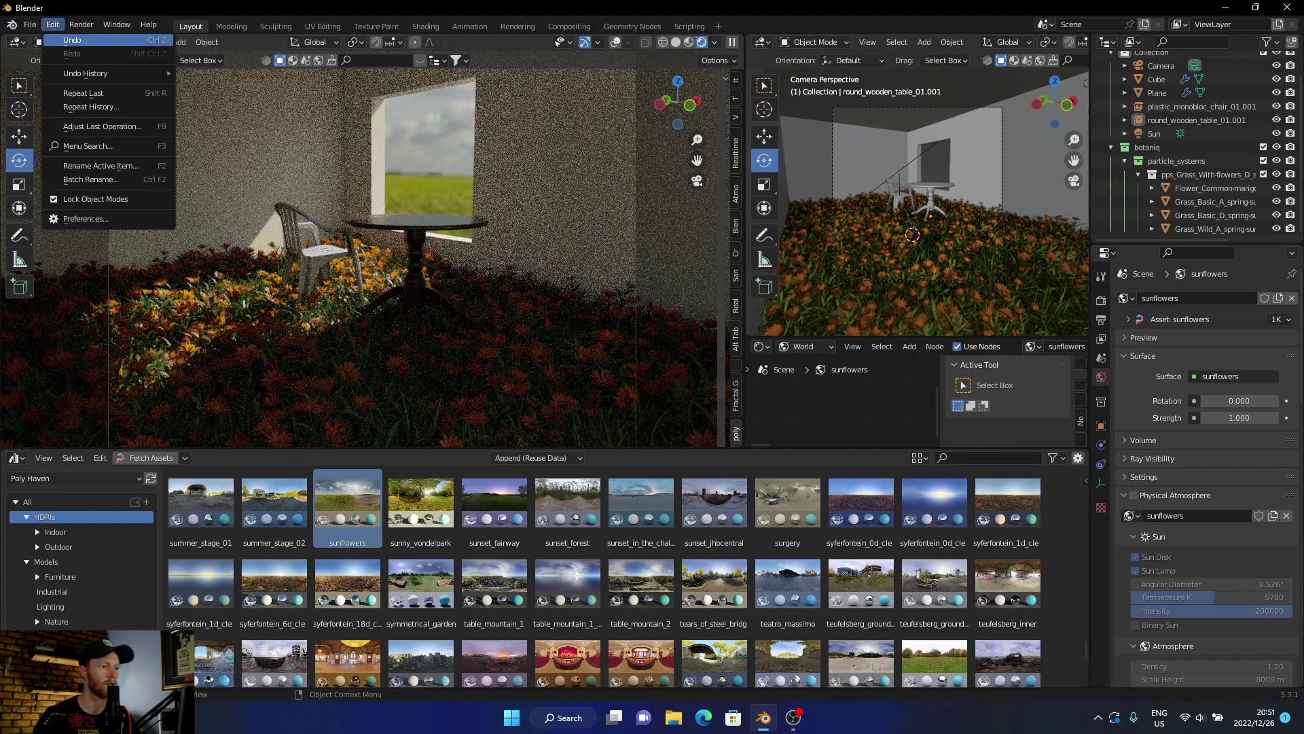
{"action": "left_click", "coordinate": [72, 41]}
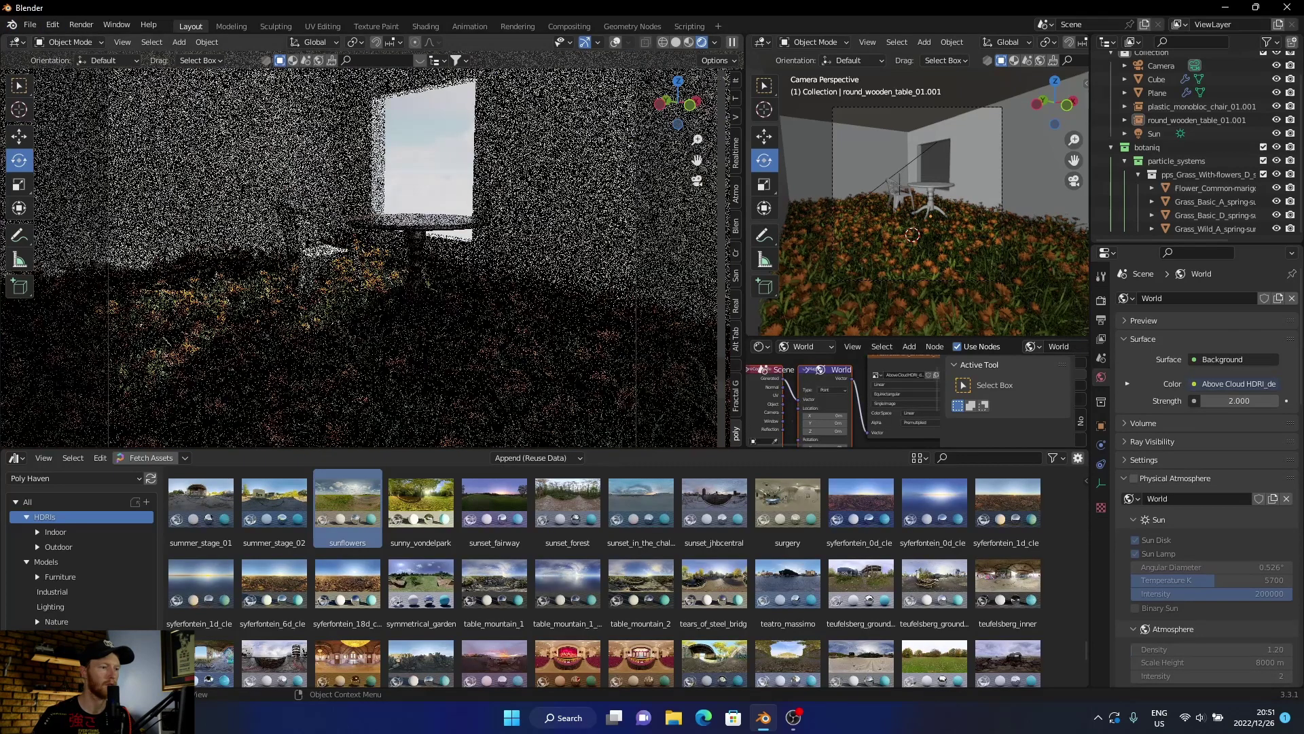
{"action": "left_click_drag", "start_coordinate": [435, 449], "coordinate": [435, 657]}
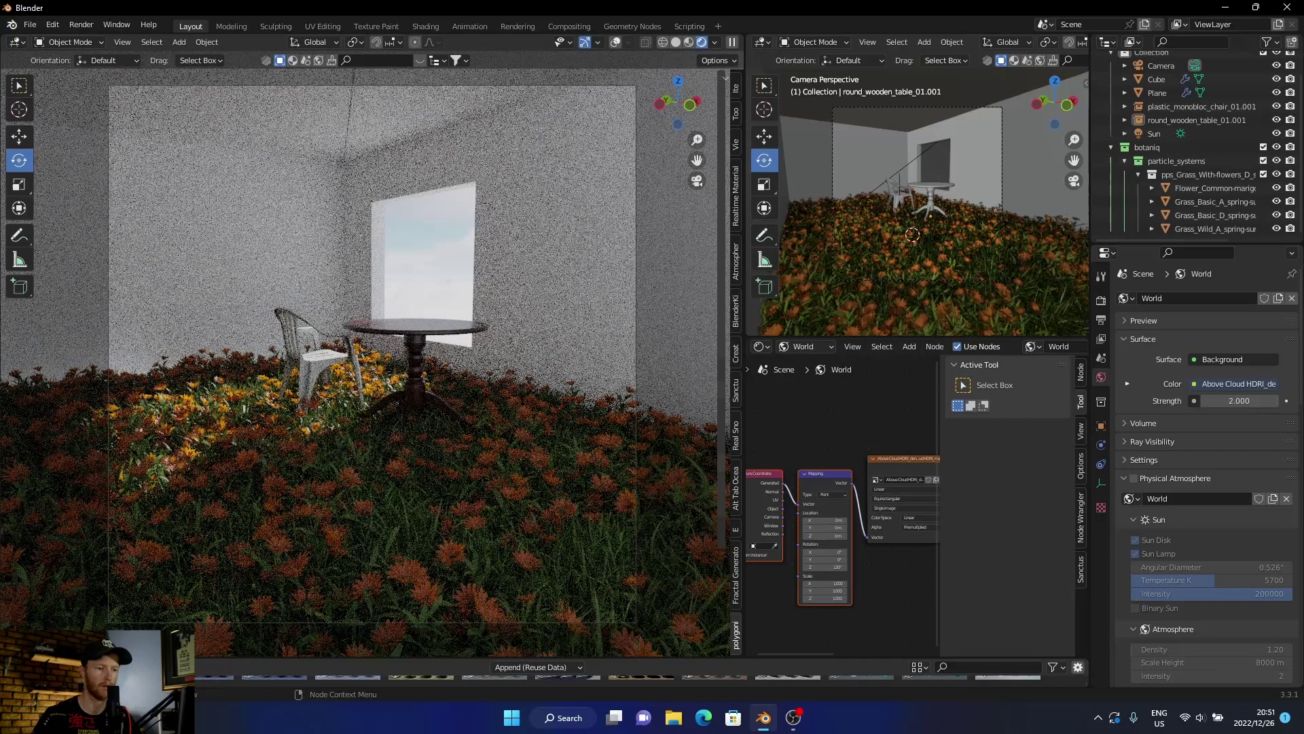
Try Above Cloud HDRI_by CgChoco_Light Clouds_Sunset.exr as the image in the world's environment texture
{"action": "middle_click_drag", "start_coordinate": [910, 523], "coordinate": [884, 528]}
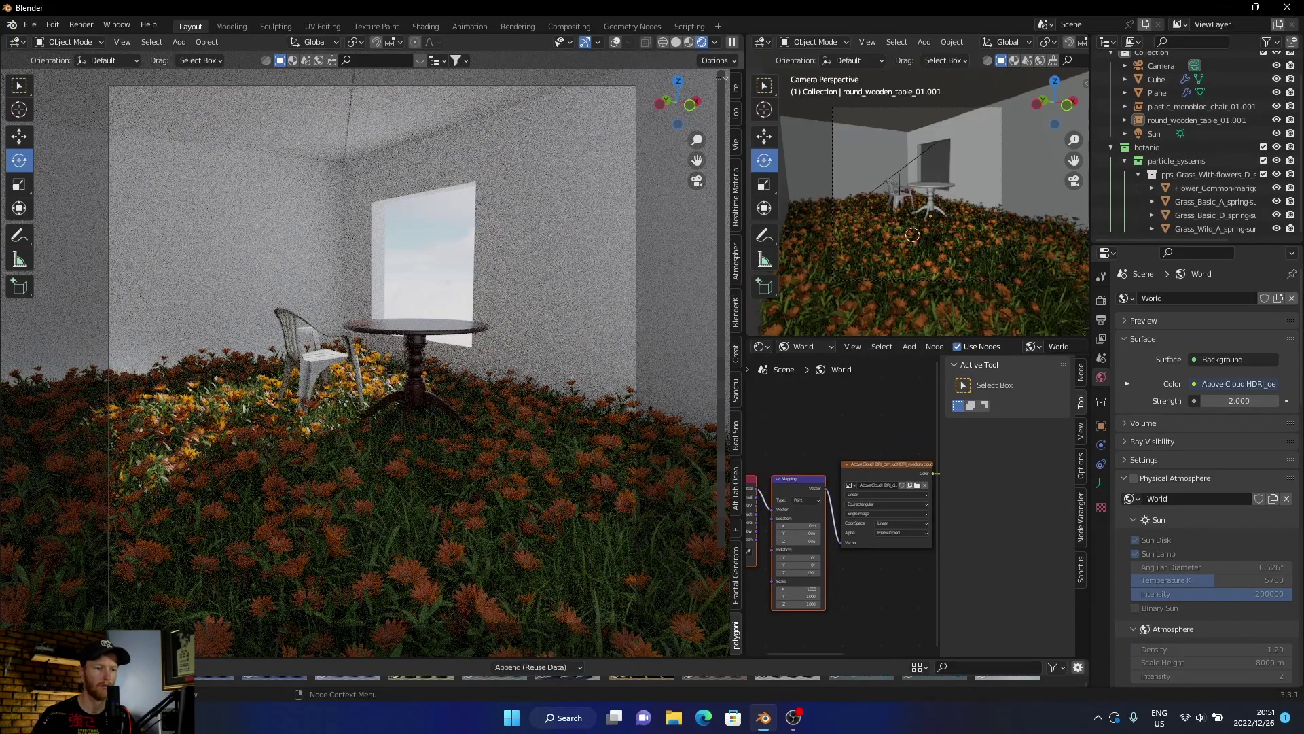
{"action": "left_click", "coordinate": [916, 484]}
{"action": "left_click", "coordinate": [714, 357]}
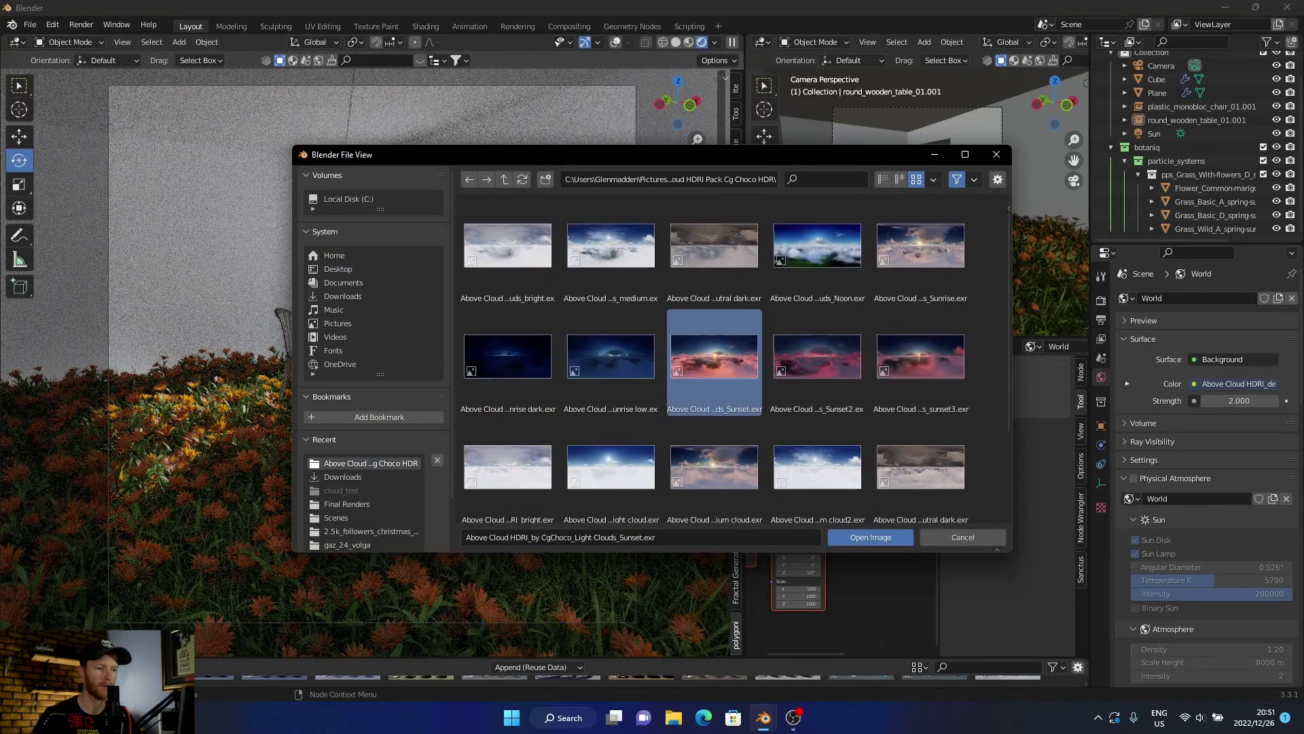
{"action": "left_click", "coordinate": [871, 536]}
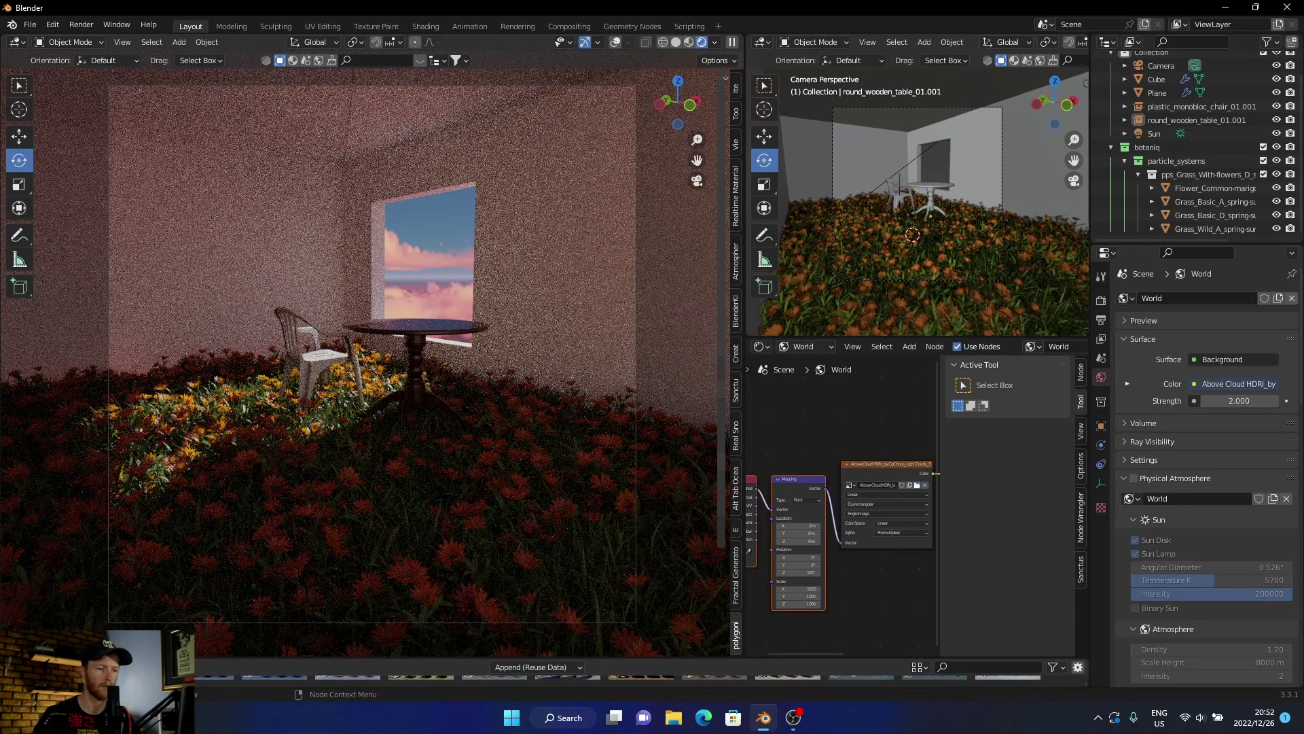
Replace the world's environment texture image with the Above Cloud HDRI "no cloud" .exr file
{"action": "left_click", "coordinate": [917, 485]}
{"action": "scroll", "coordinate": [612, 468], "scroll_direction": "down", "scroll_amount": 2}
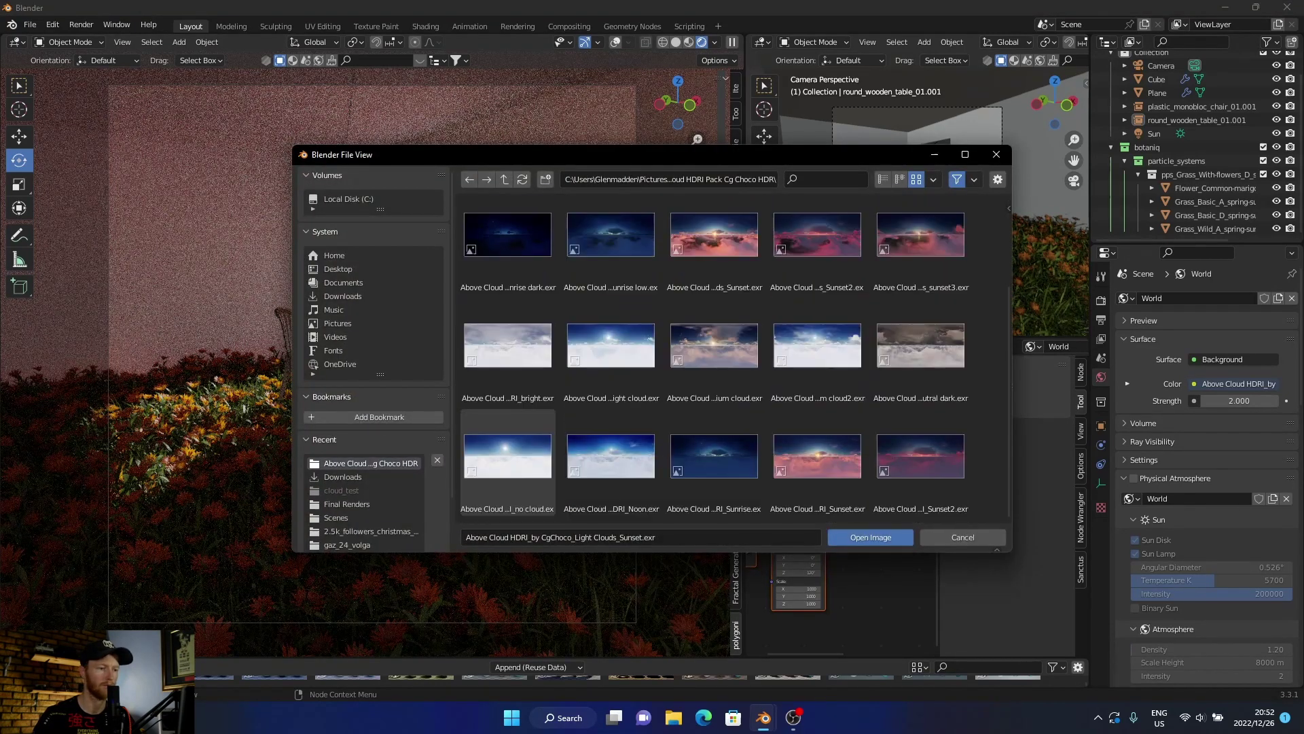
{"action": "left_click", "coordinate": [508, 462]}
{"action": "left_click", "coordinate": [871, 536]}
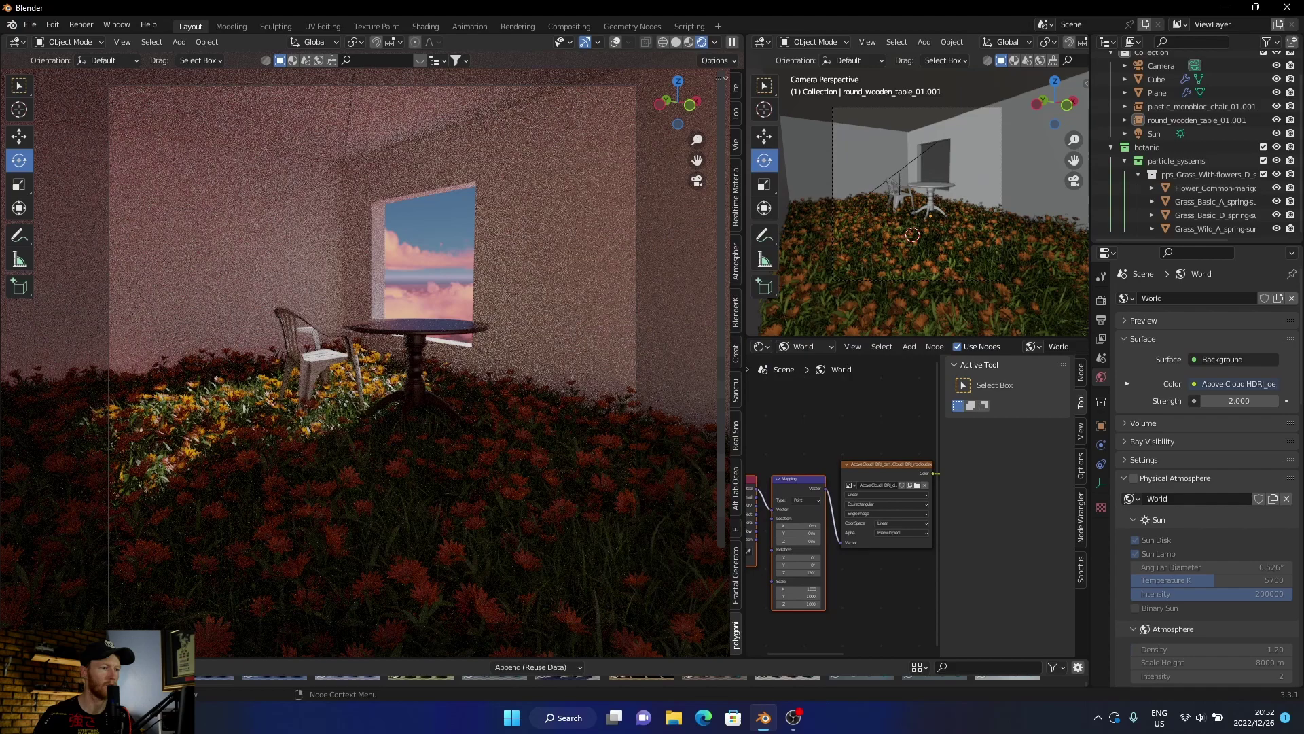